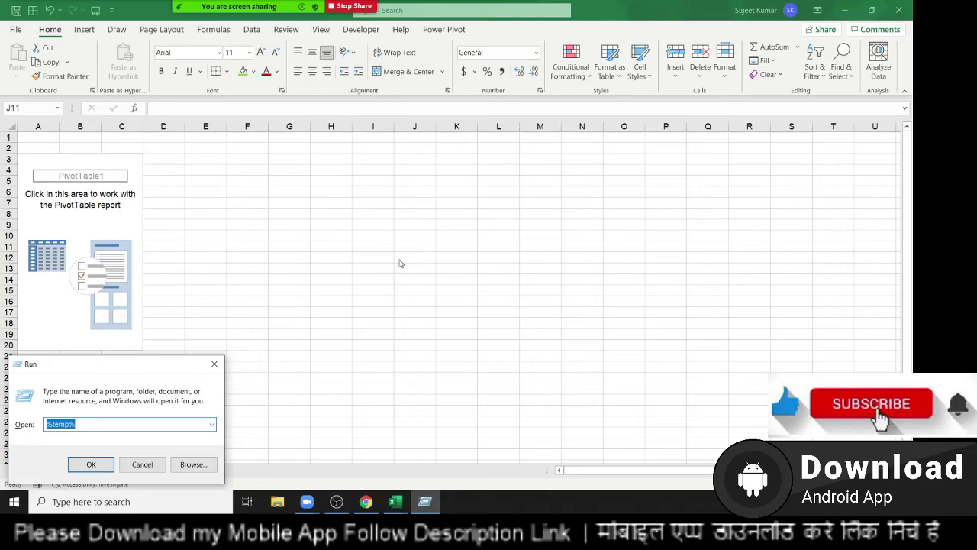
Dismiss the Windows Run prompt and look over the first rows of the Sheet1 sales data.
key(Escape)
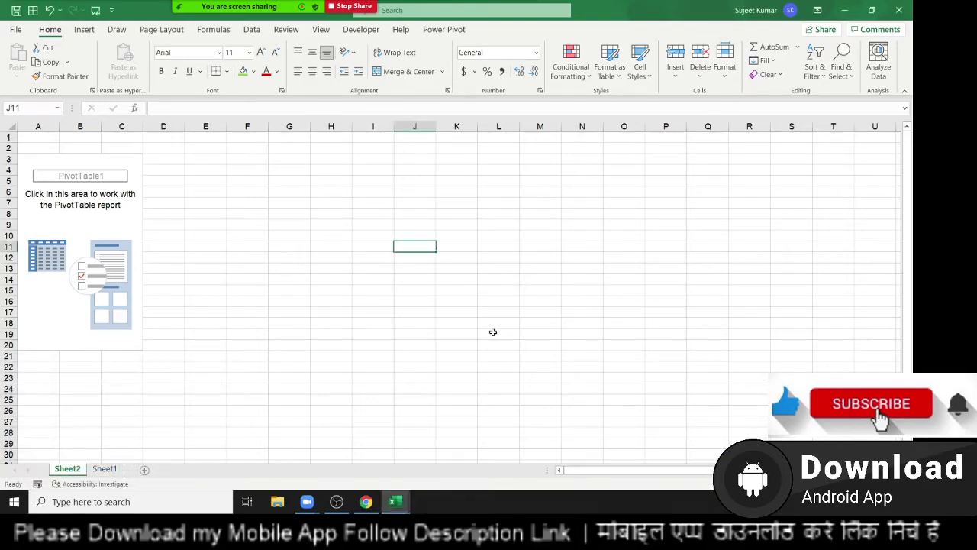
click(111, 471)
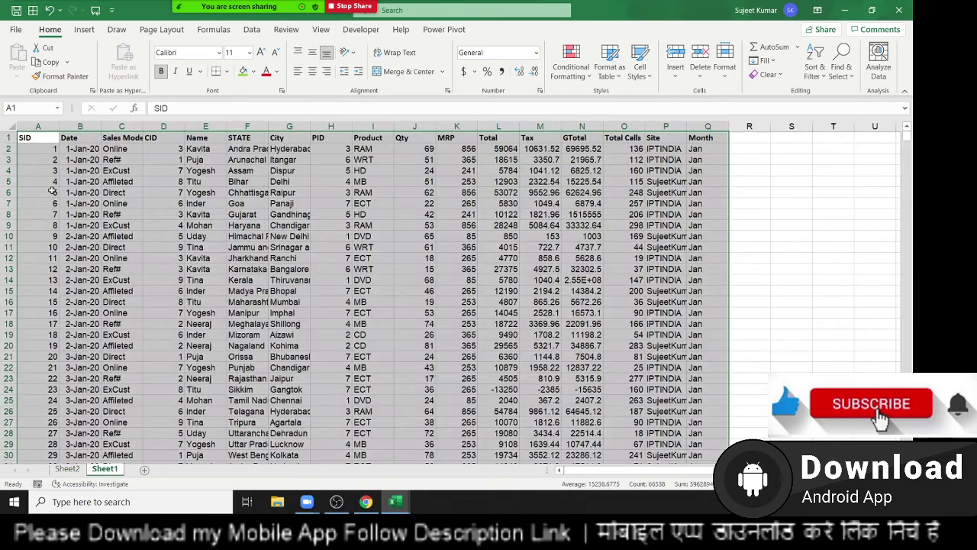
drag(32, 140, 701, 411)
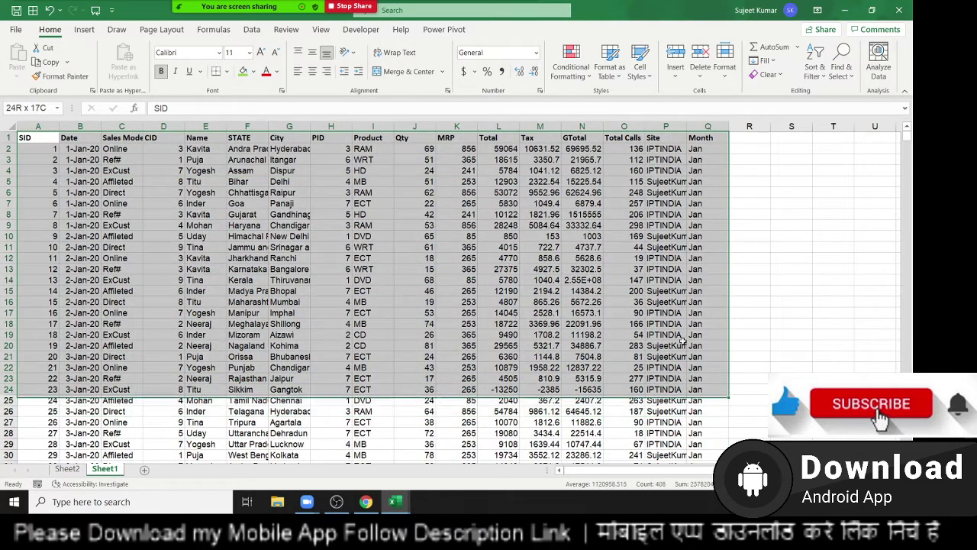
drag(701, 411, 701, 170)
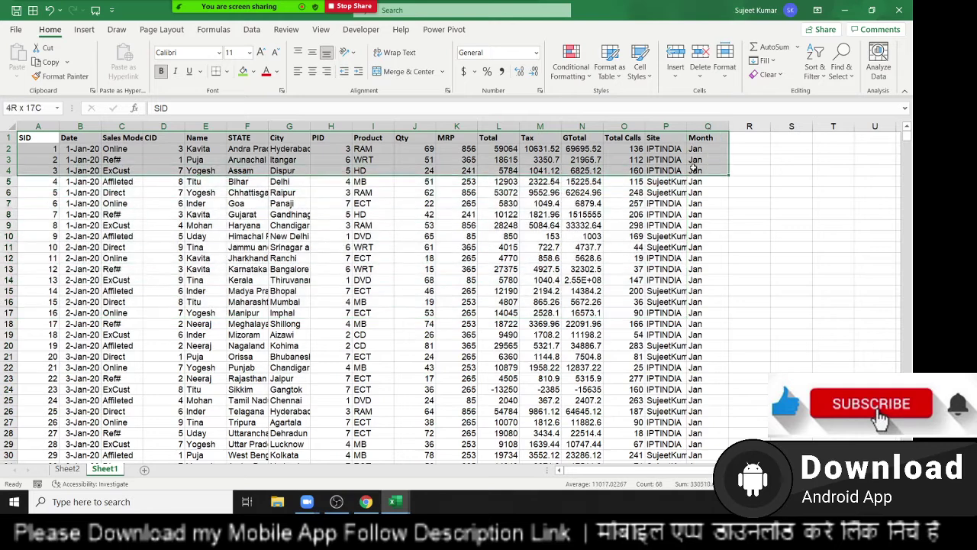
Choose Delete from the Sheet2 tab's menu to remove the empty pivot sheet.
click(67, 469)
right_click(68, 471)
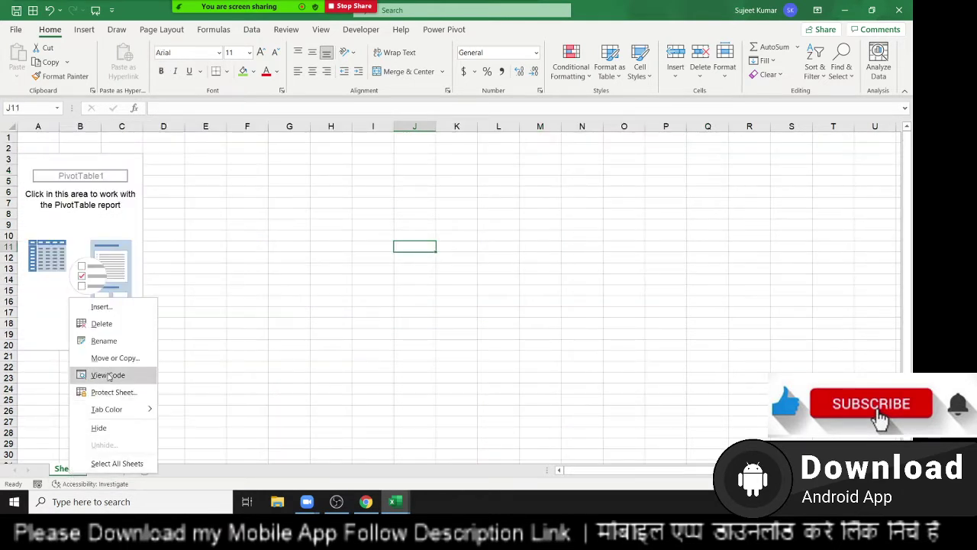
click(102, 324)
Confirm deleting Sheet2, then review the Sheet1 data block from A1 to Q23.
click(430, 287)
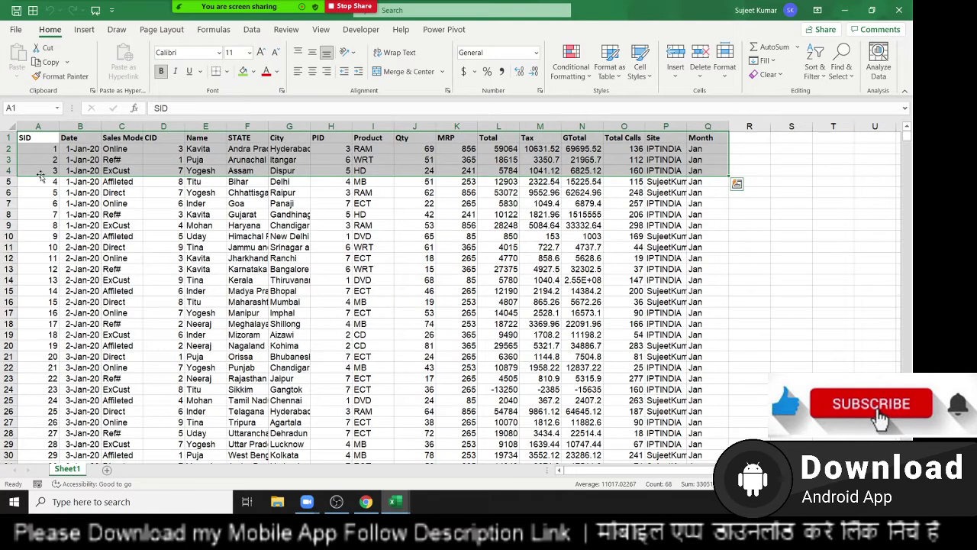
mouse_move(38, 138)
mouse_down()
mouse_move(676, 454)
mouse_move(707, 454)
mouse_up()
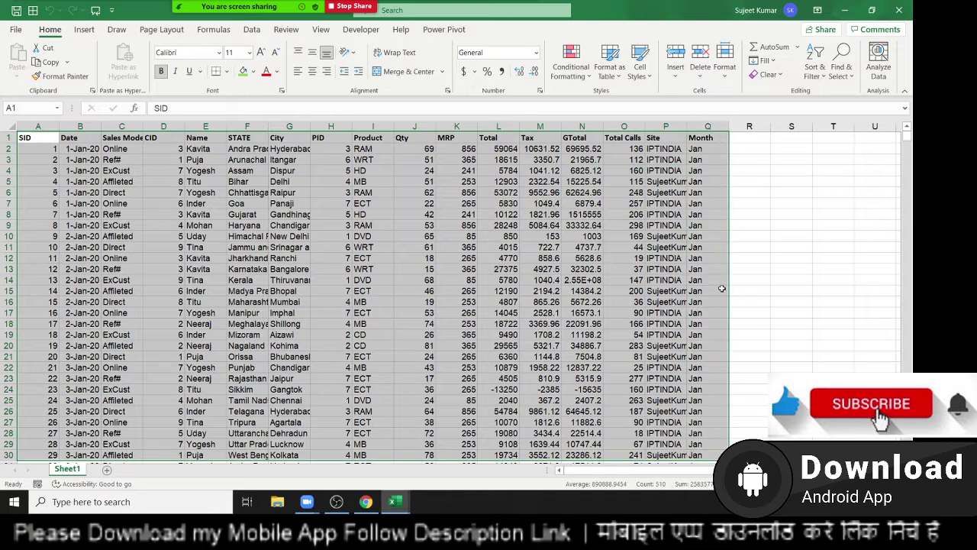
drag(700, 140, 23, 378)
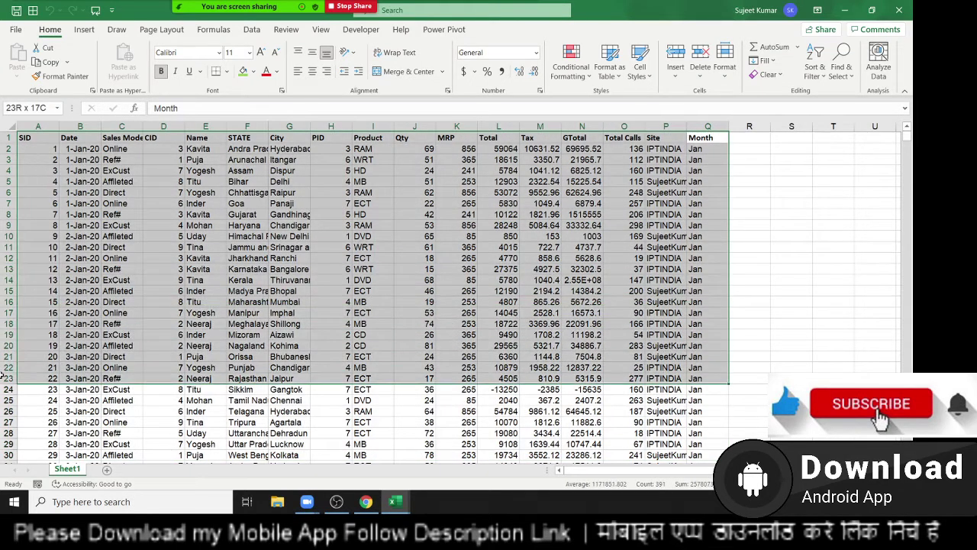
click(70, 304)
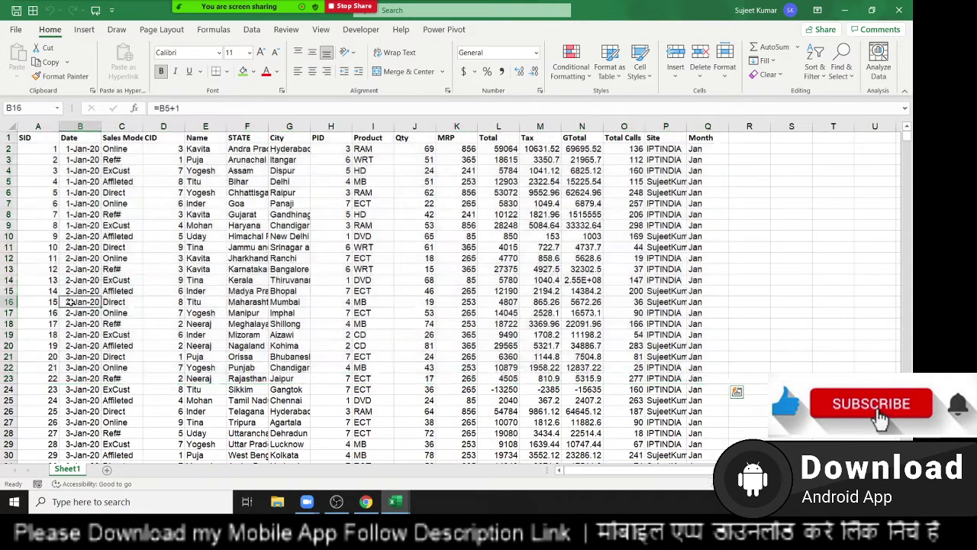
click(229, 255)
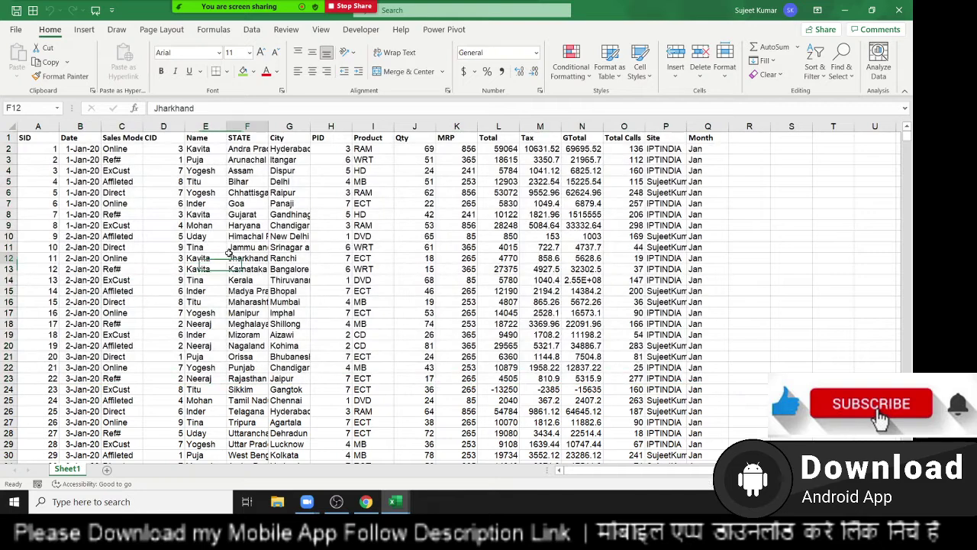
click(30, 138)
Show the Insert tab and browse the header row and SID column, ending at cell A1.
click(84, 31)
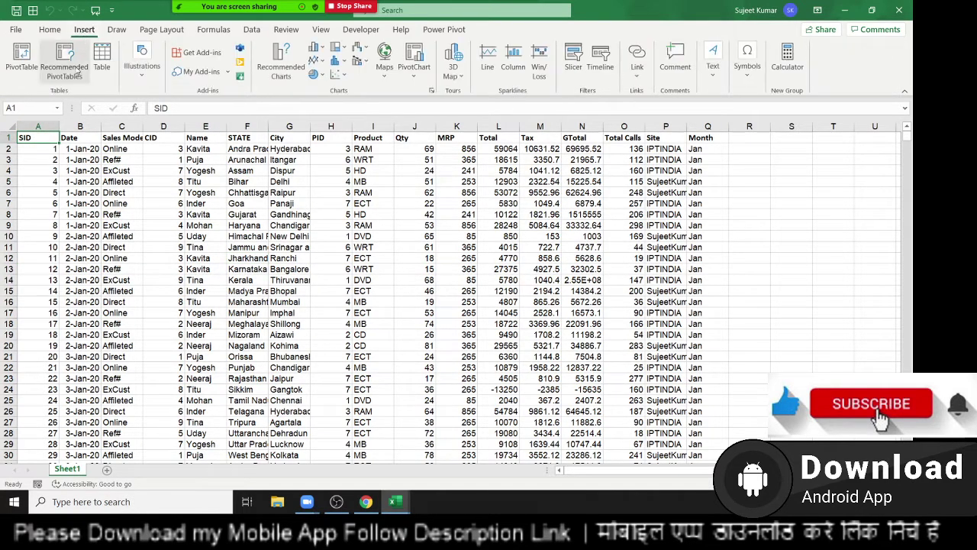
key(Right)
key(Right)
key(Right)
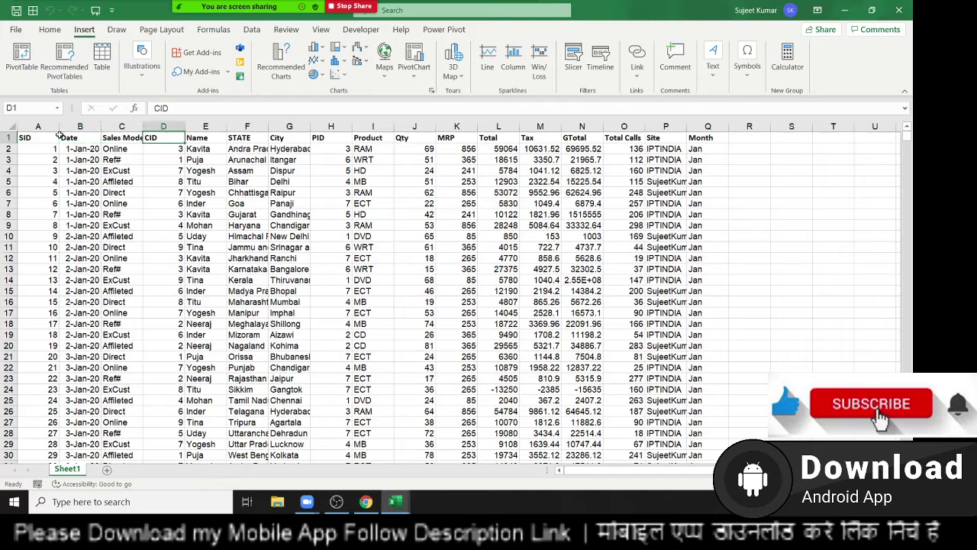
key(Right)
key(Right)
key(Right)
key(Right)
key(Right)
key(Right)
key(Right)
key(Right)
key(Right)
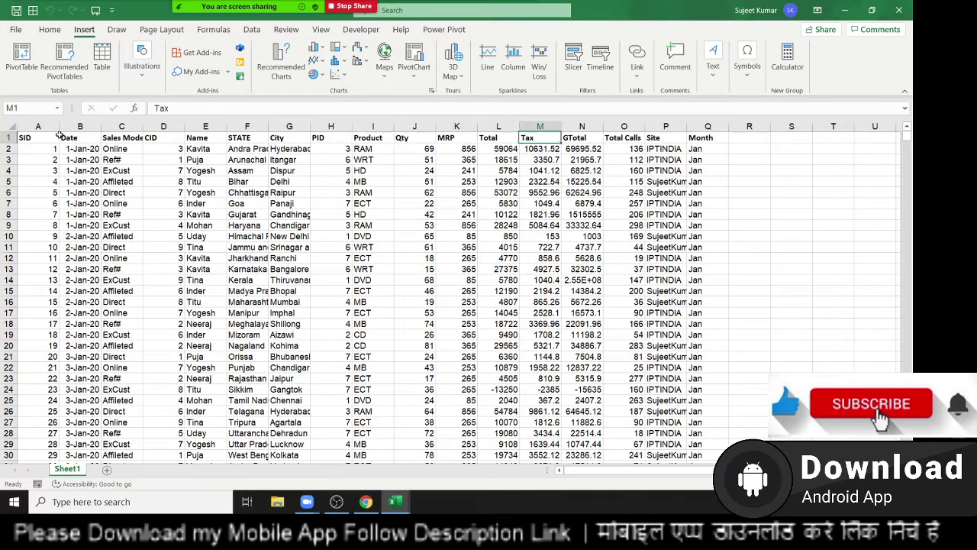
key(Right)
key(Right)
key(Right)
key(Right)
key(ctrl+shift+Left)
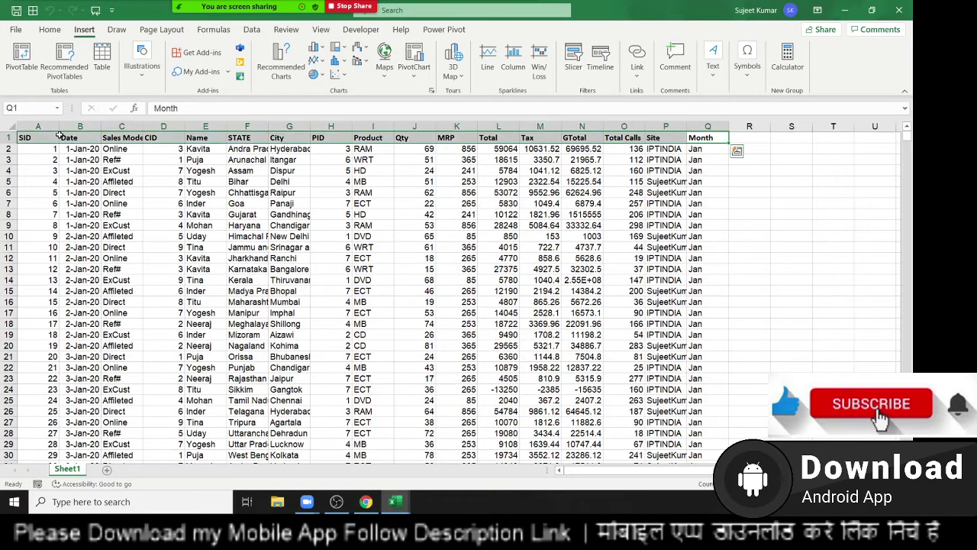
key(Right)
key(Left)
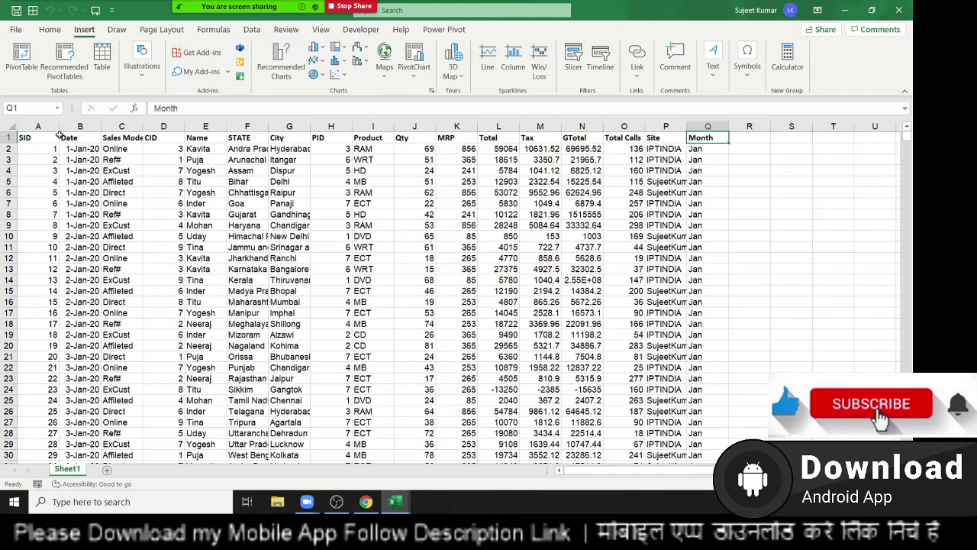
key(Left)
key(Left)
key(Left)
key(Left)
key(Left)
key(Left)
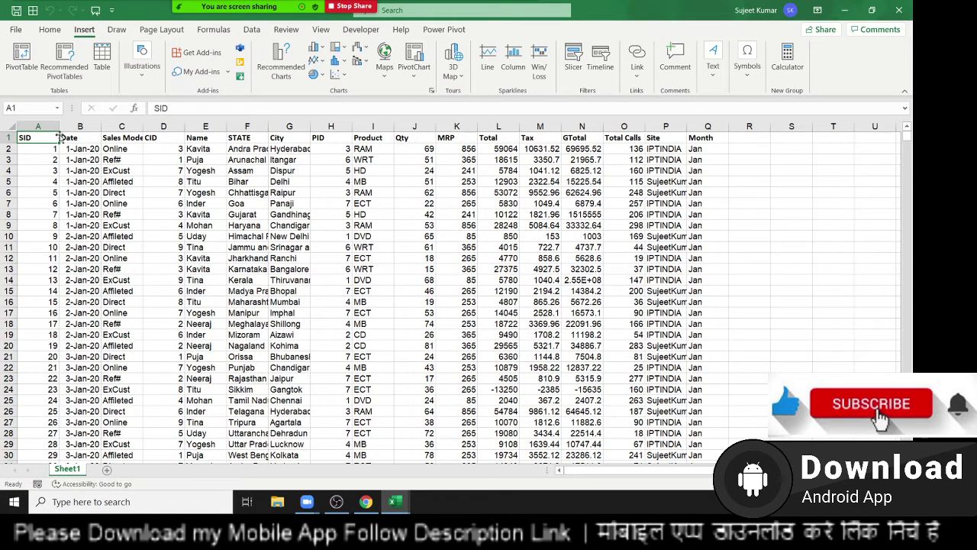
key(Down)
key(Down)
key(Down)
key(Down)
key(Down)
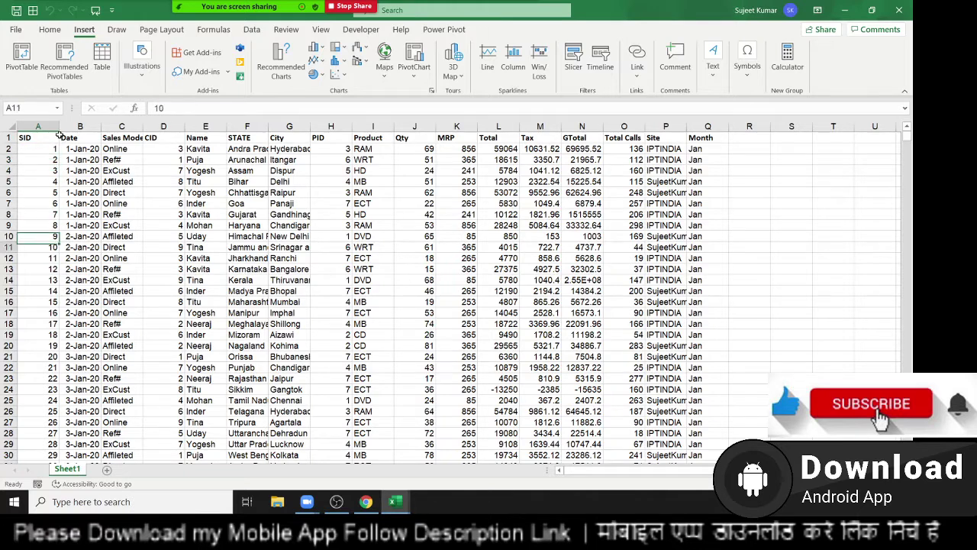
key(Down)
key(Down)
key(Down)
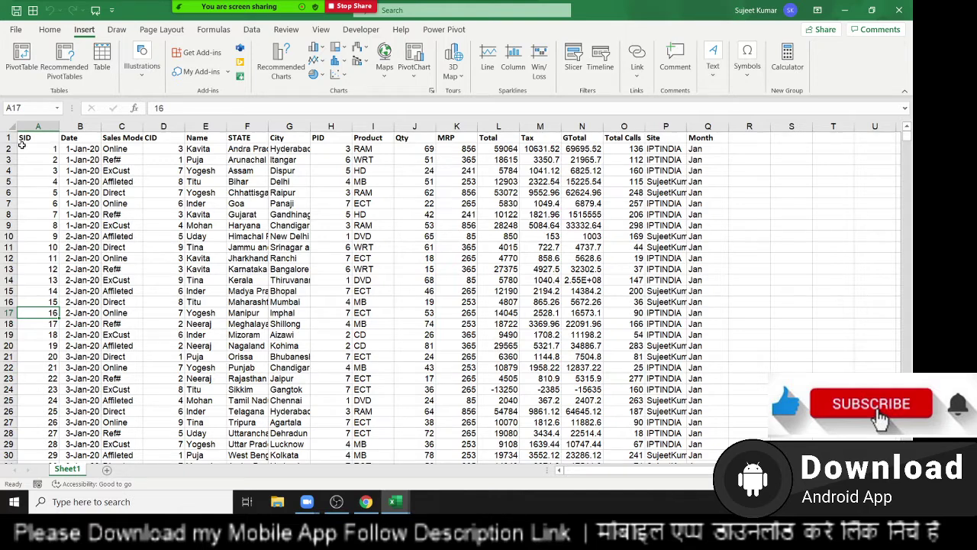
click(23, 140)
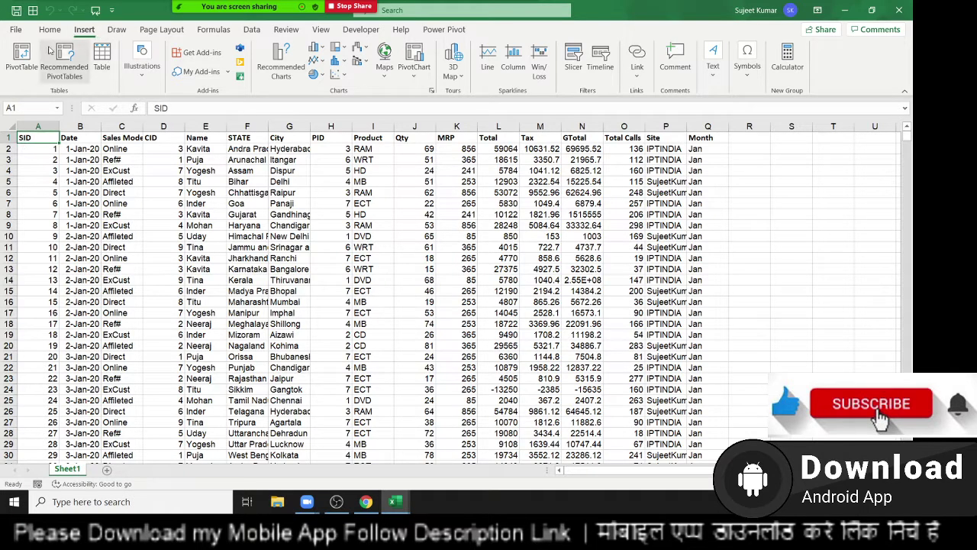
Insert PivotTable2 from range Sheet1!$A$1:$Q$3914 on a new worksheet, Sheet3.
click(23, 57)
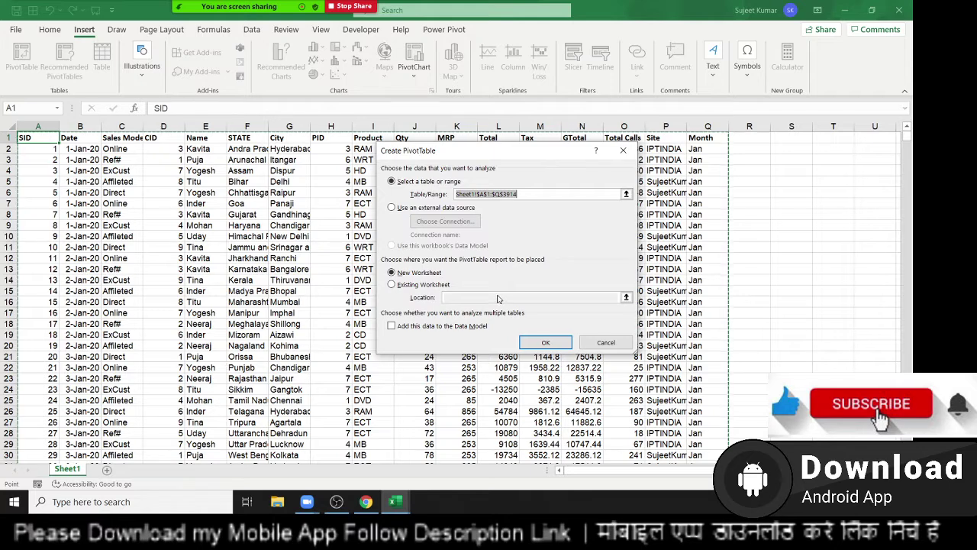
click(545, 342)
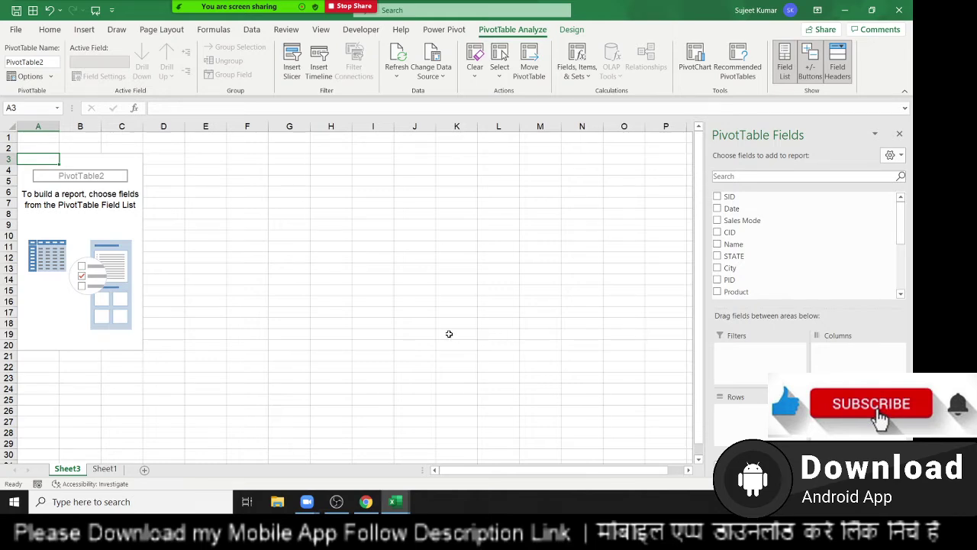
click(303, 280)
Check the Name and Qty columns on Sheet1, then return to the empty PivotTable2 on Sheet3.
click(78, 226)
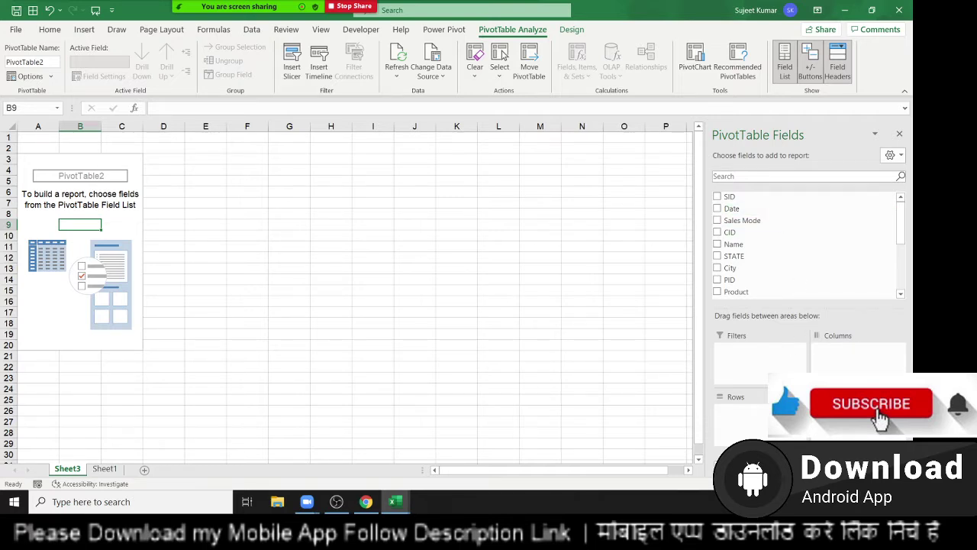
click(105, 468)
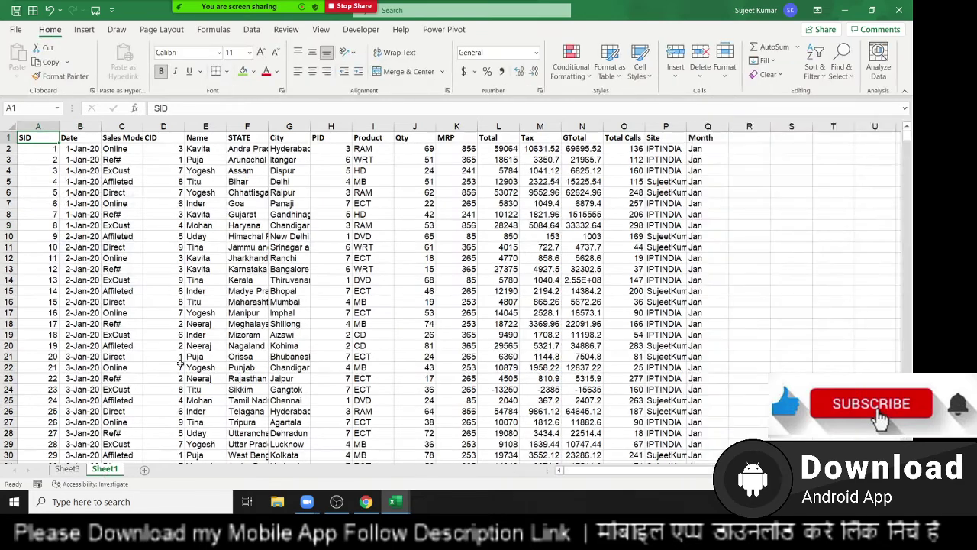
click(206, 126)
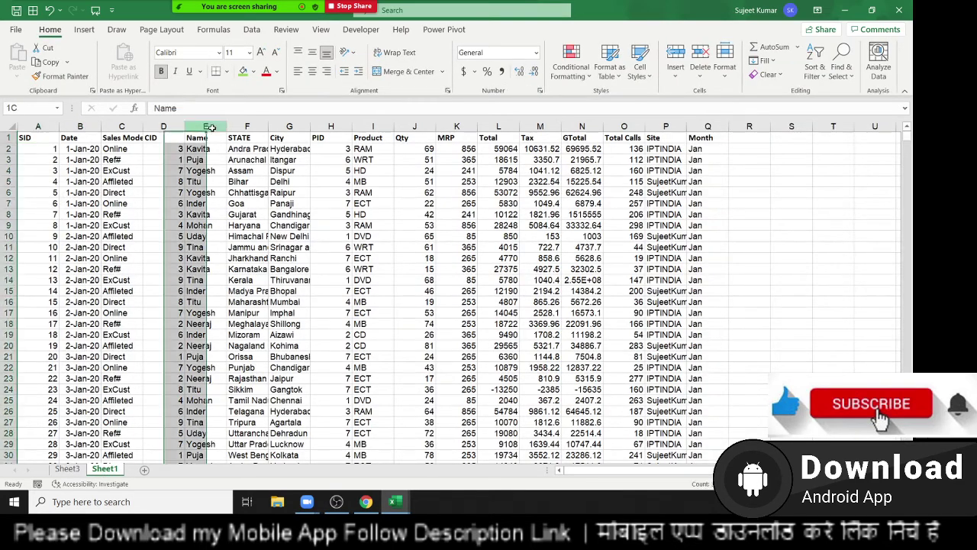
click(418, 124)
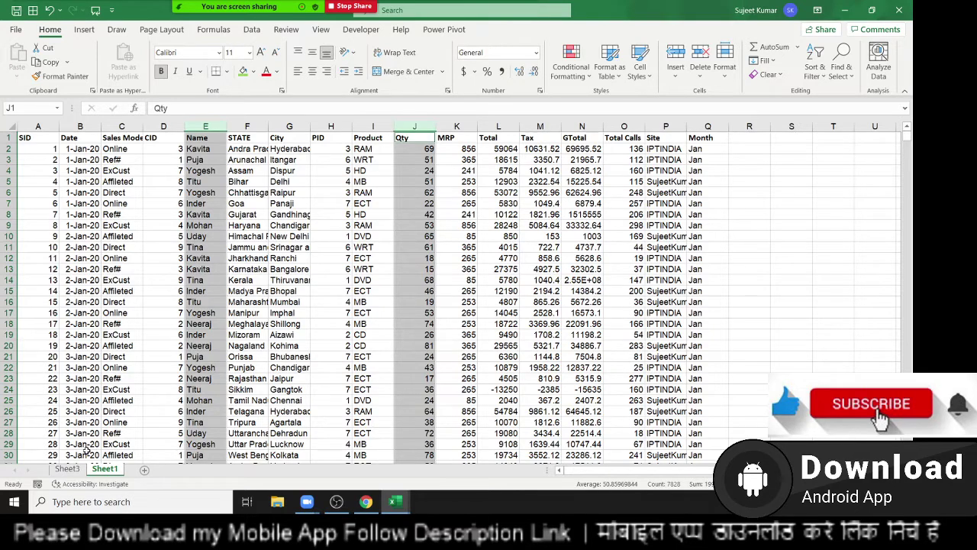
click(67, 468)
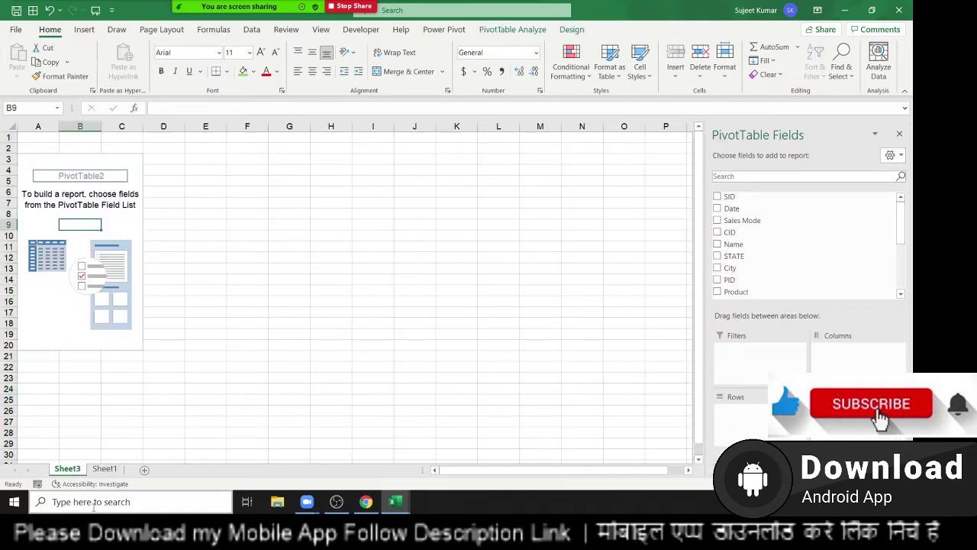
click(105, 468)
drag(207, 196, 206, 389)
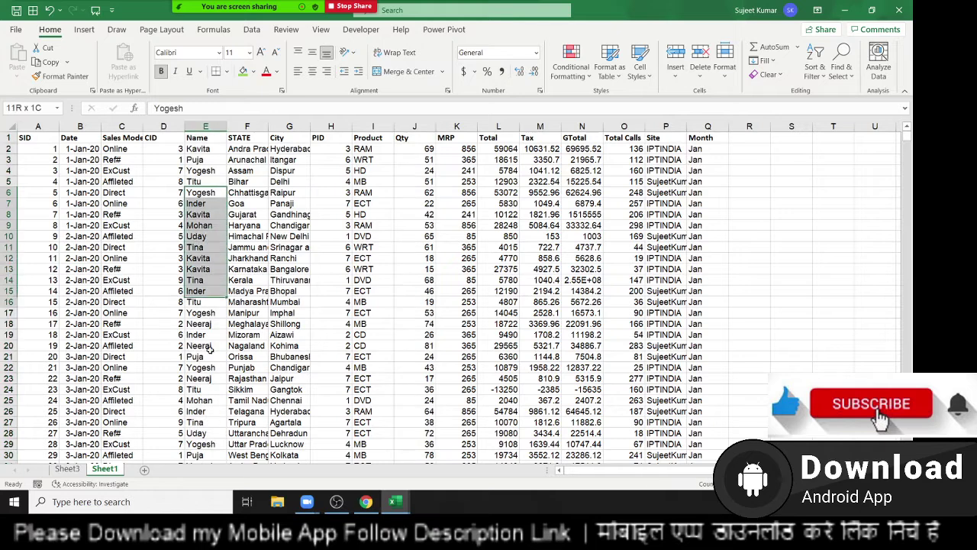
click(206, 150)
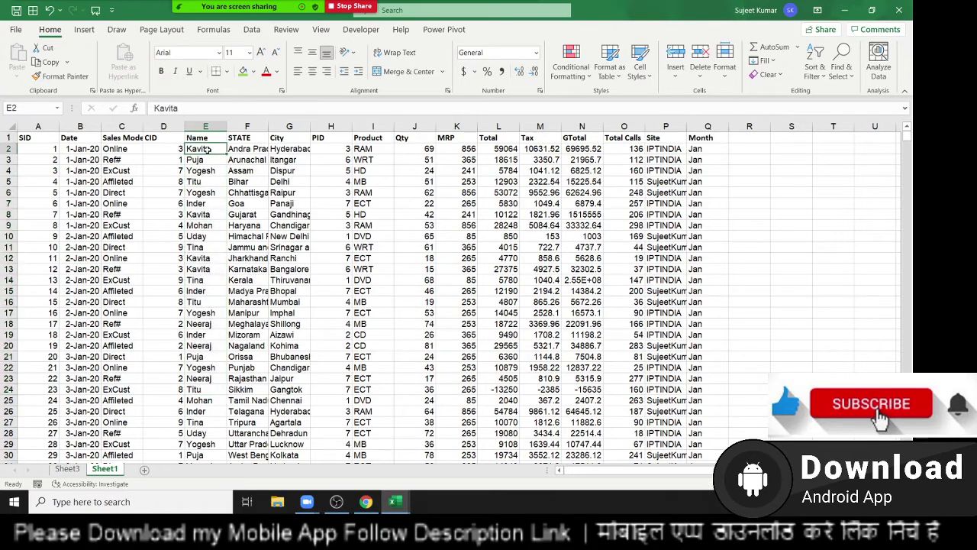
click(427, 149)
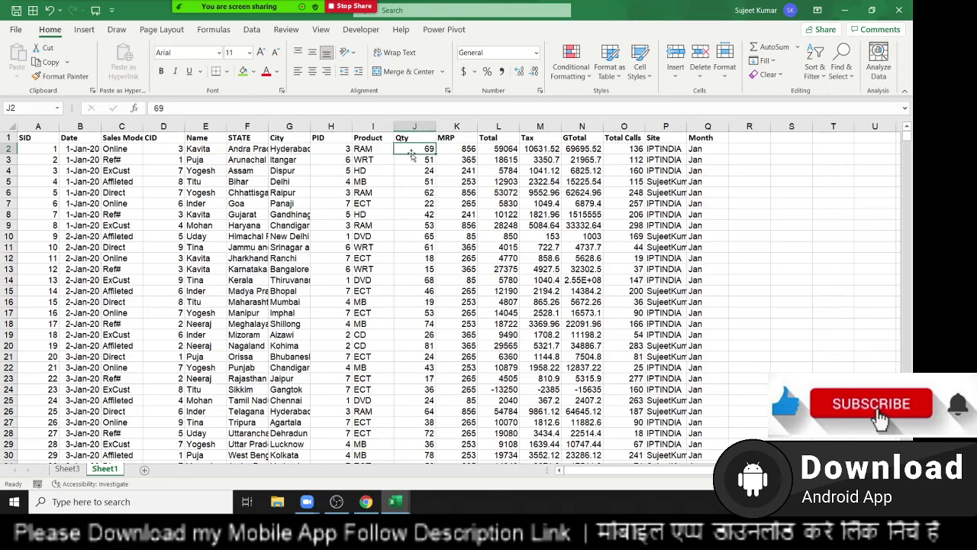
click(75, 470)
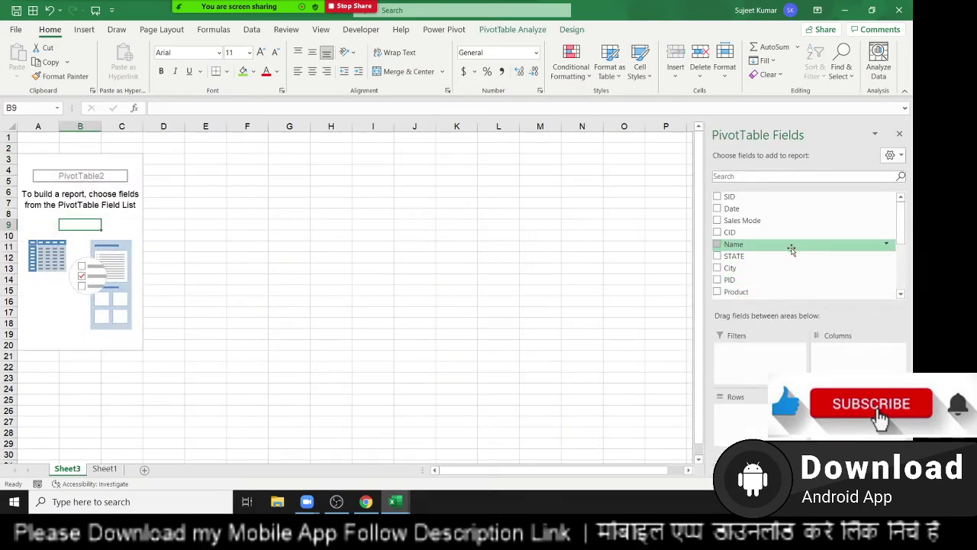
Place Name in Rows and summed Qty in Values of PivotTable2.
mouse_move(792, 244)
mouse_down()
mouse_move(808, 365)
mouse_move(763, 434)
mouse_up()
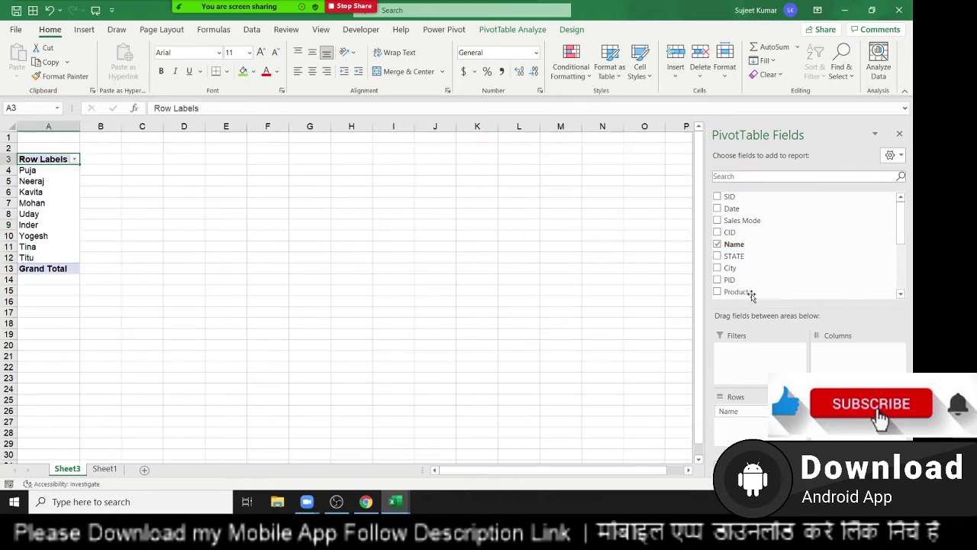
scroll(753, 280, down, 2)
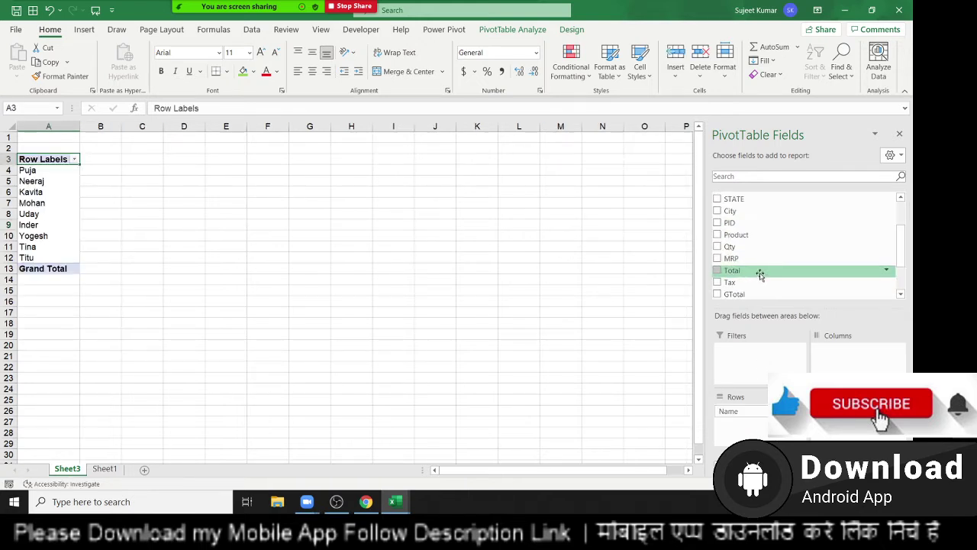
drag(752, 246, 855, 427)
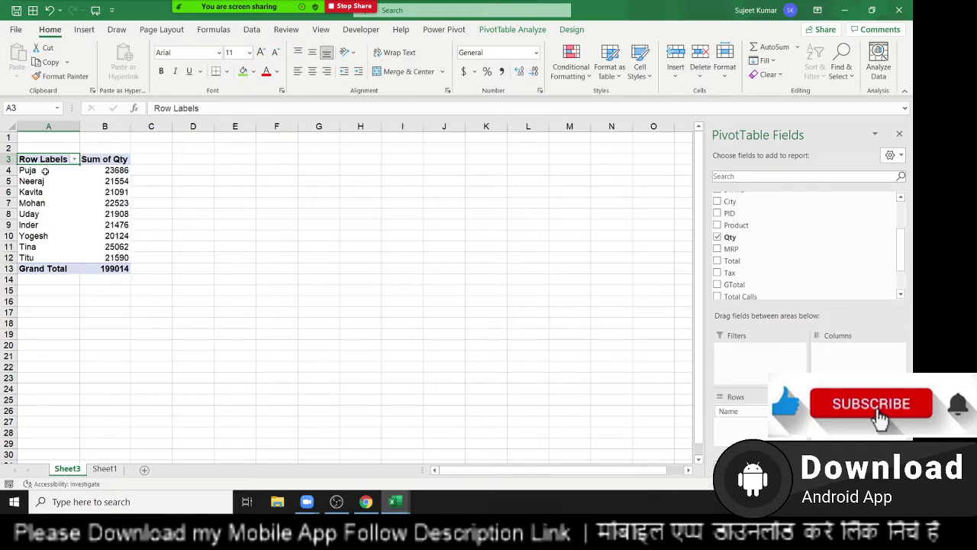
Rename the pivot headers in A3 and B3 to 'Name' and 'Total Qty'.
drag(45, 170, 114, 257)
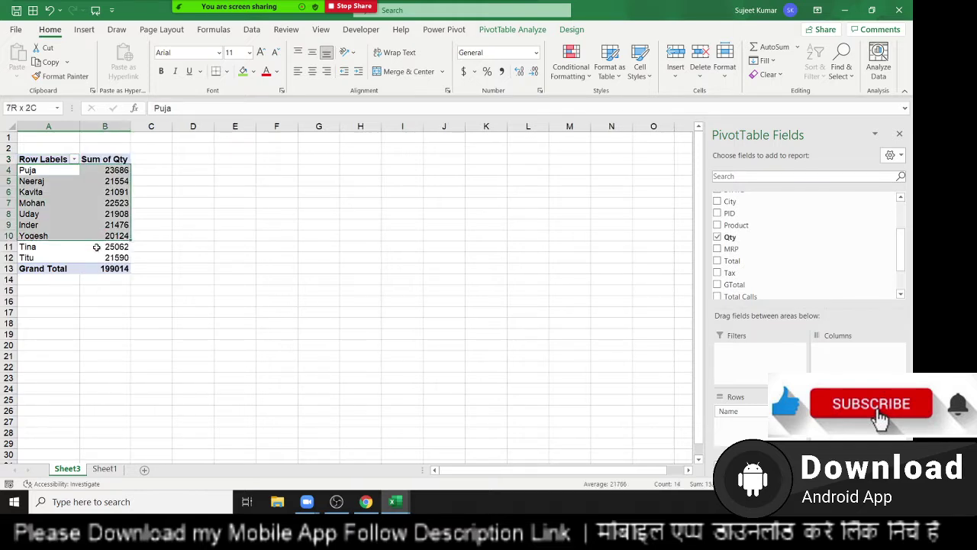
click(340, 309)
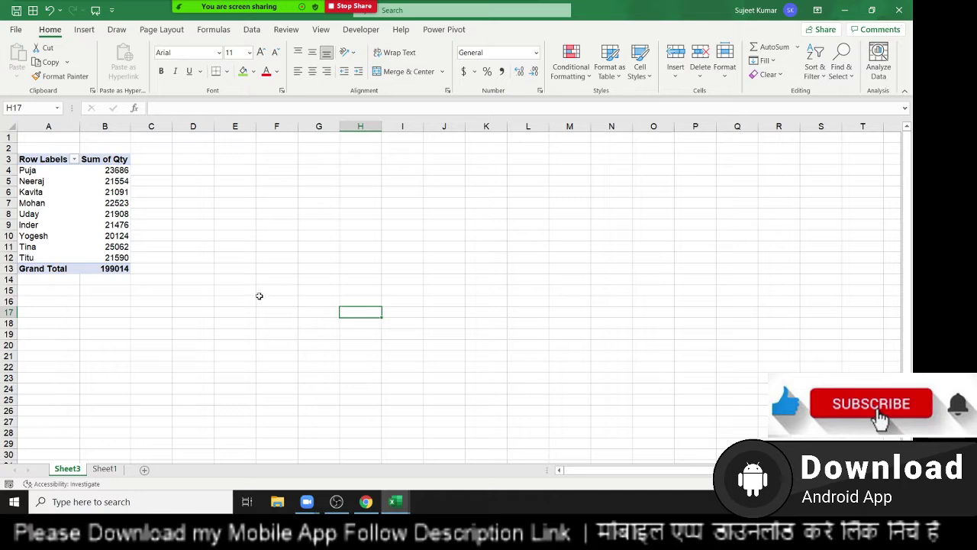
click(102, 236)
click(53, 162)
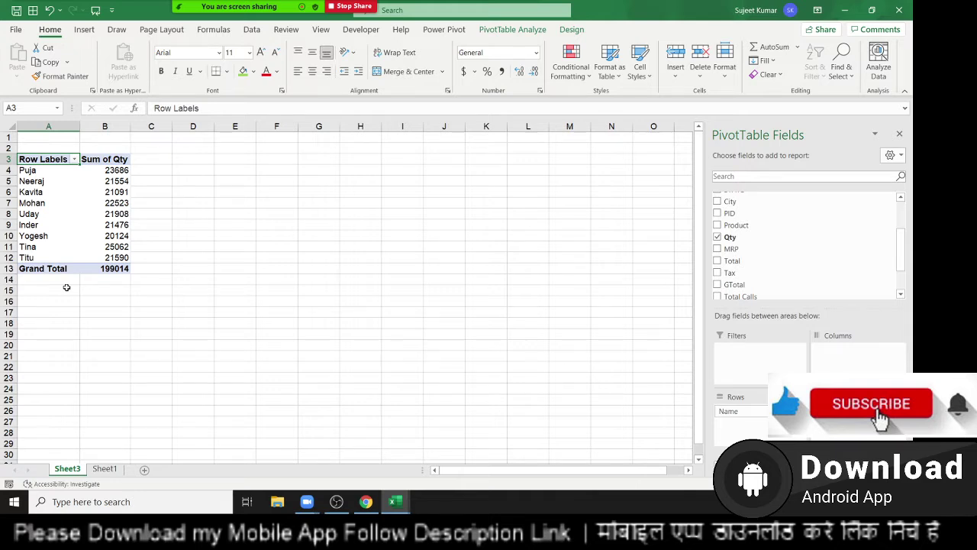
text(Name)
key(Tab)
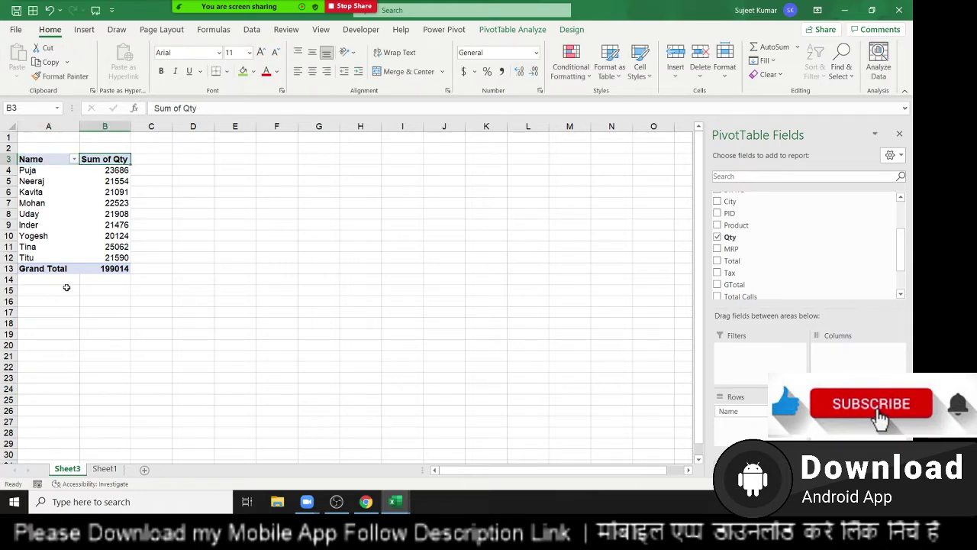
text(Total)
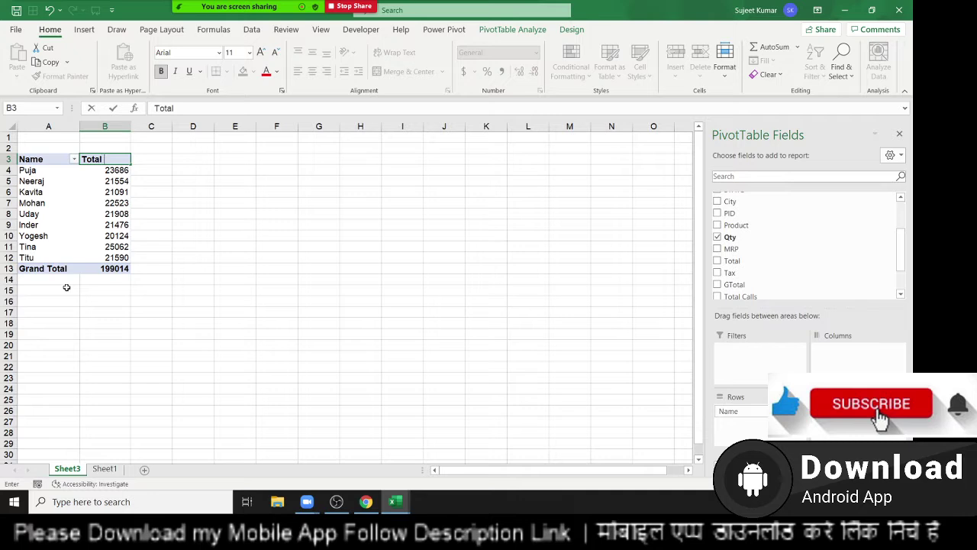
text( Qty)
key(Return)
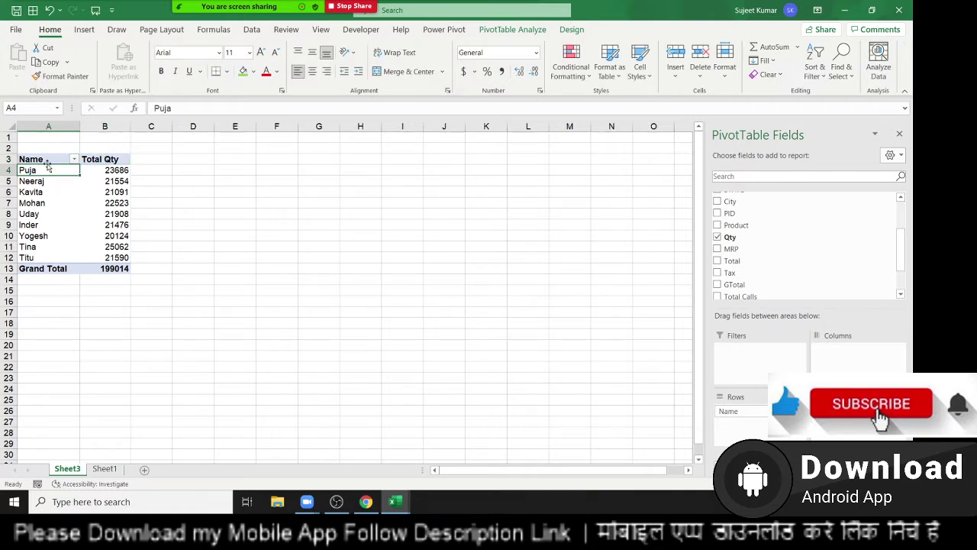
Apply a dark Medium PivotTable style with black header and grand total rows.
drag(46, 159, 104, 267)
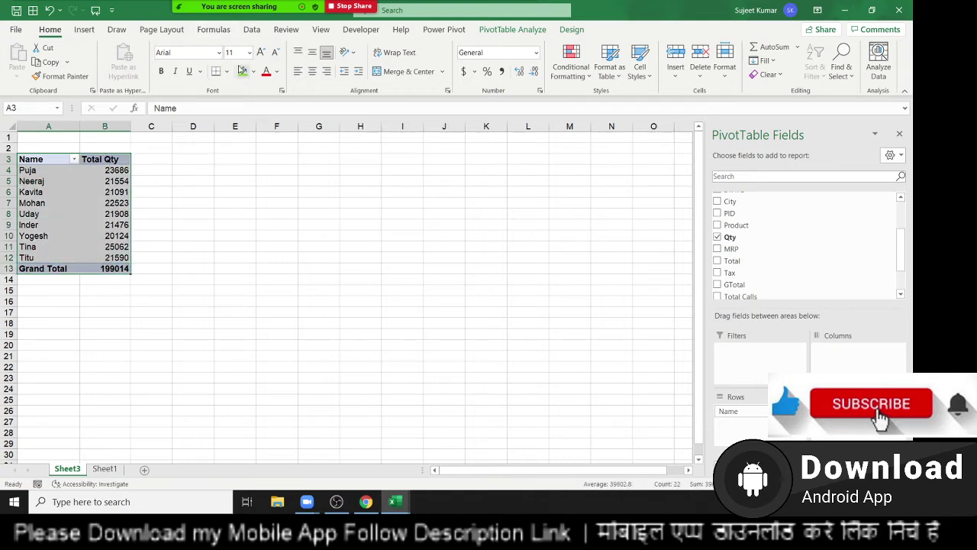
click(581, 31)
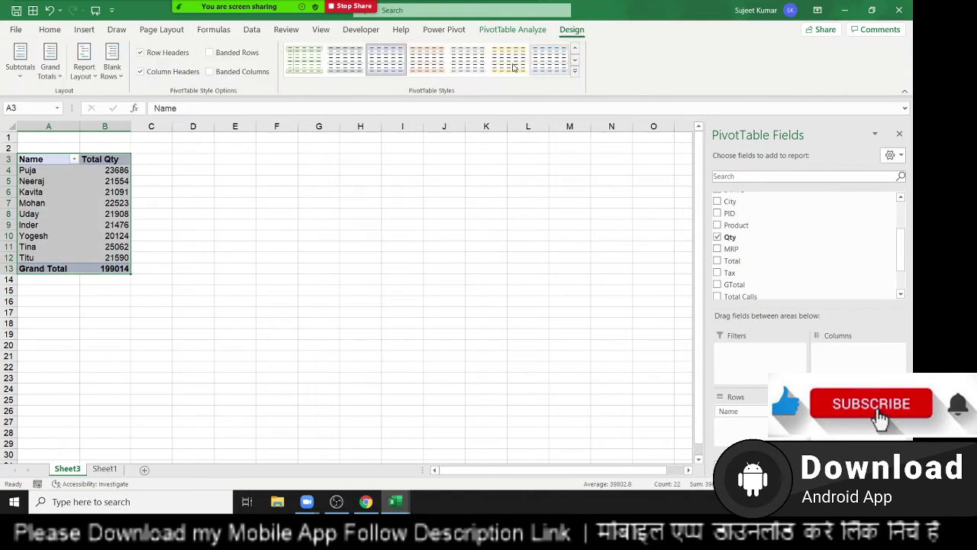
click(575, 72)
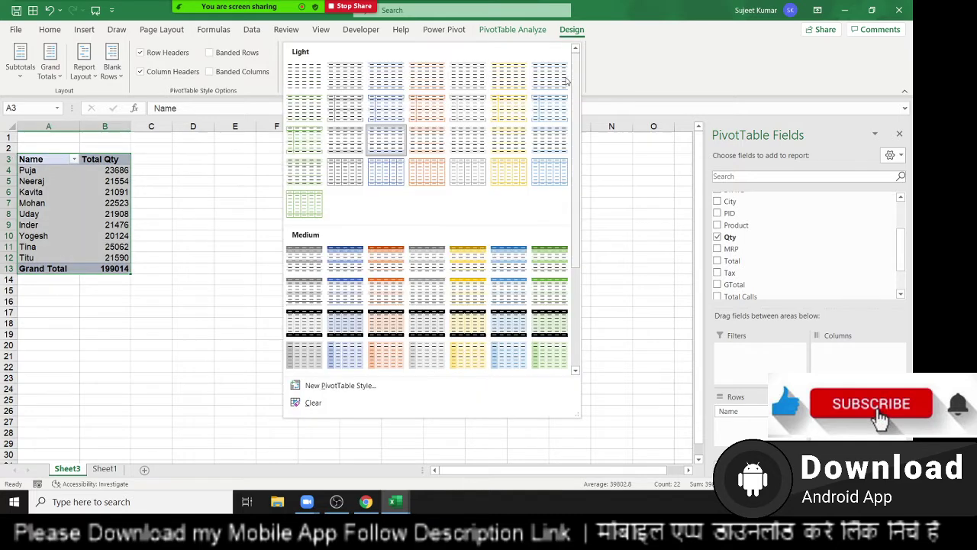
click(340, 325)
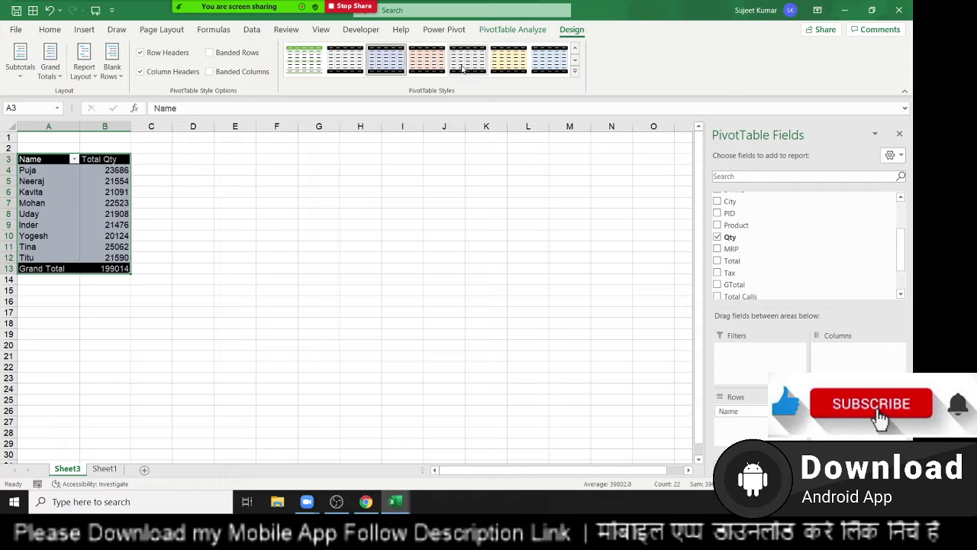
click(84, 29)
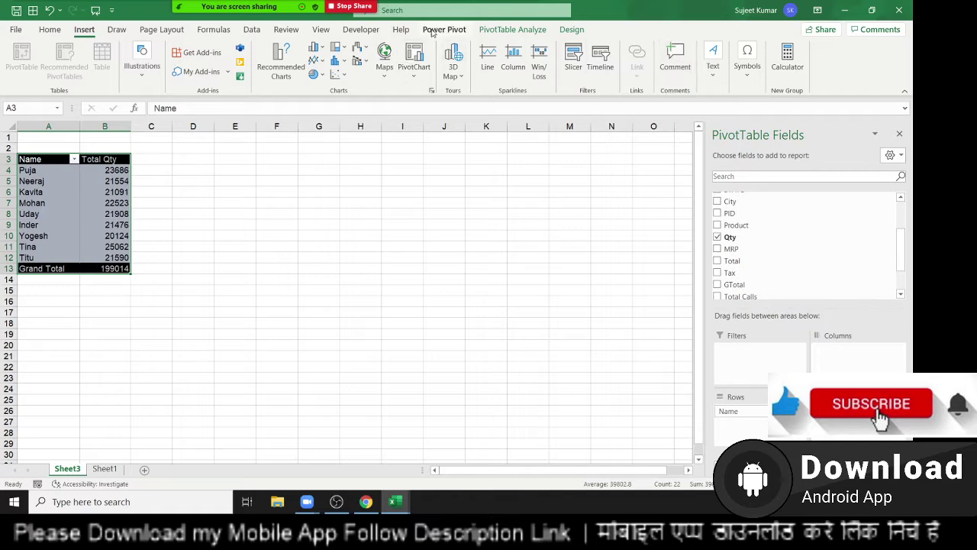
Insert a Clustered Column PivotChart of Total Qty per Name and move it beside the pivot.
click(321, 52)
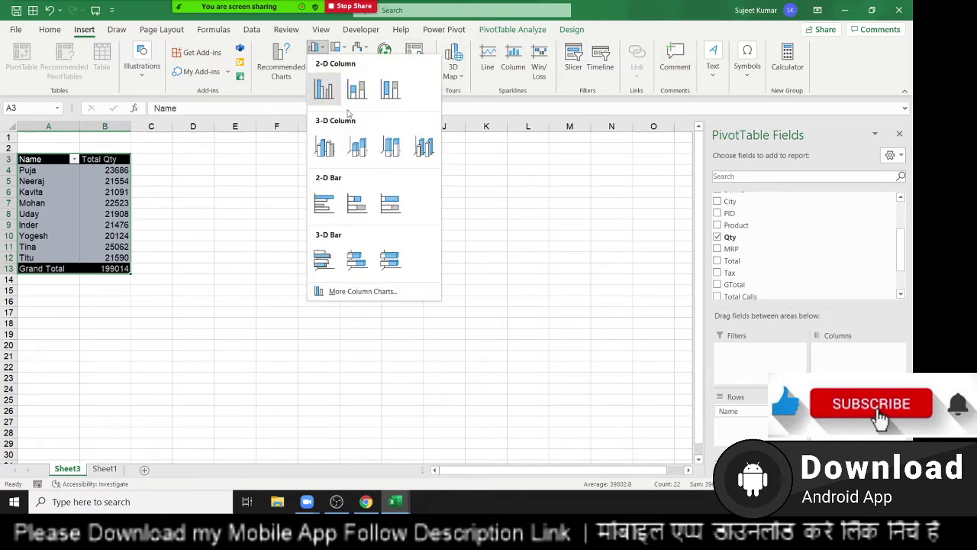
click(517, 31)
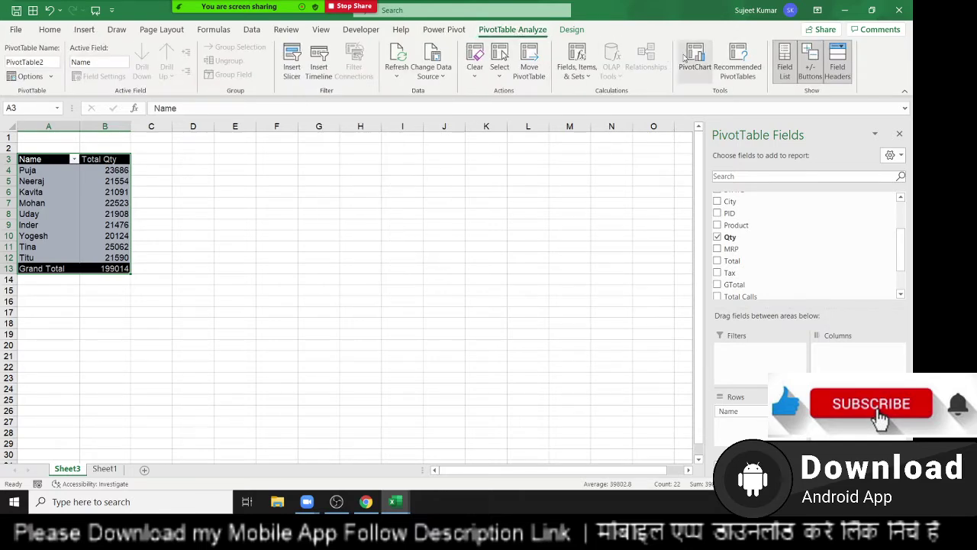
click(697, 61)
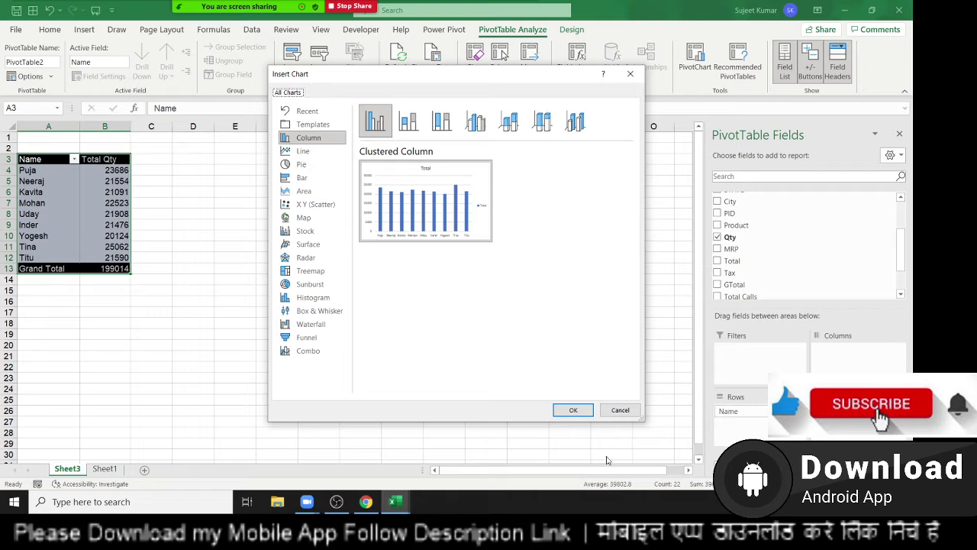
click(573, 410)
drag(284, 234, 236, 147)
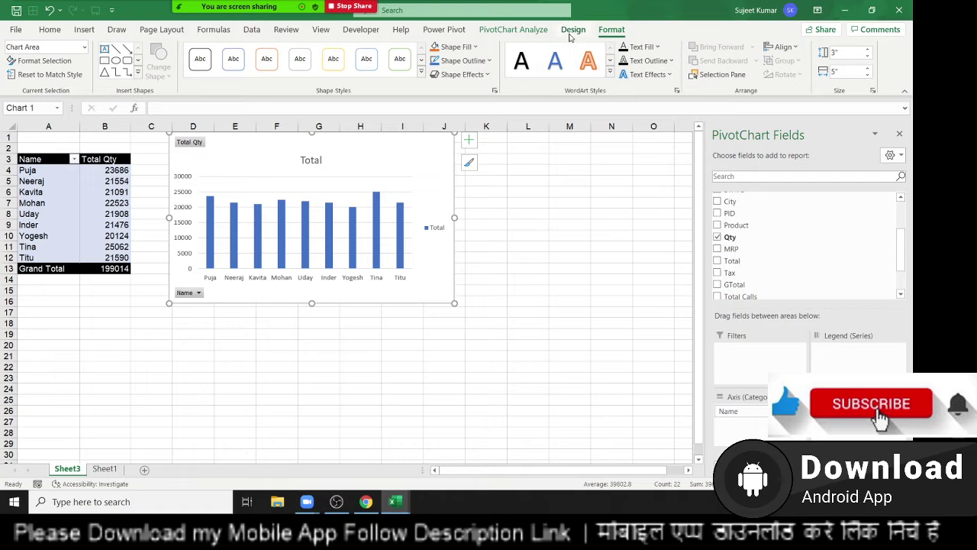
Apply the dark style from the Chart Styles gallery to the PivotChart.
click(569, 34)
click(534, 75)
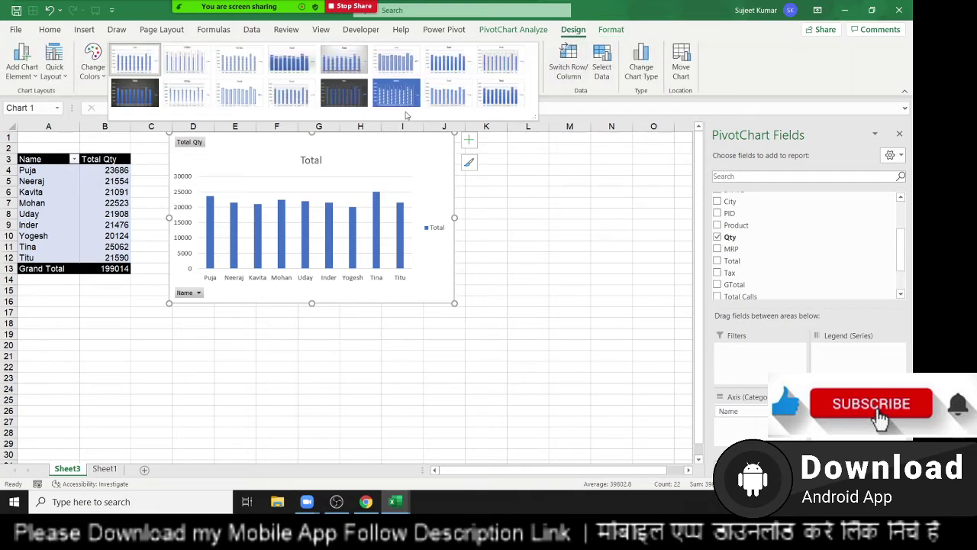
click(343, 93)
Mute two meeting participants, then shift the chart left right next to the pivot table.
click(227, 16)
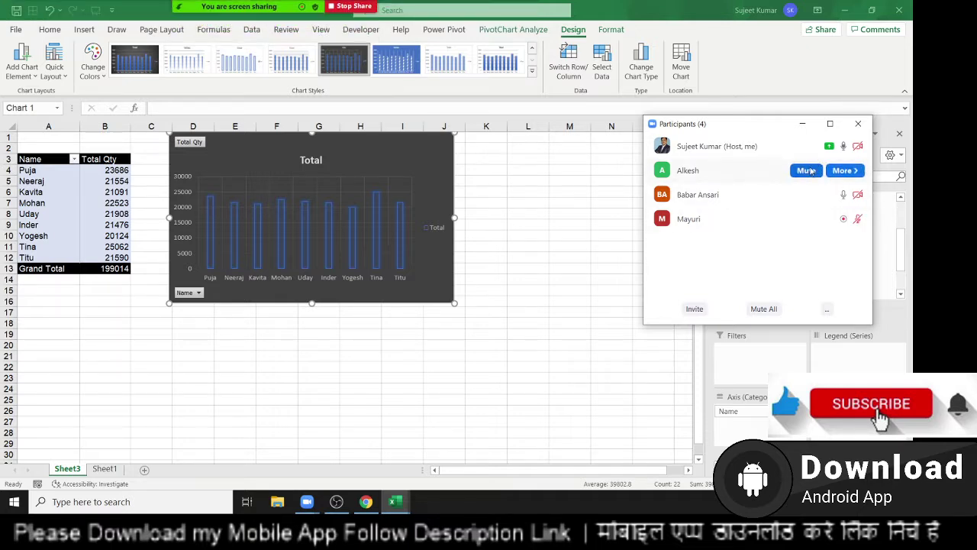
click(811, 171)
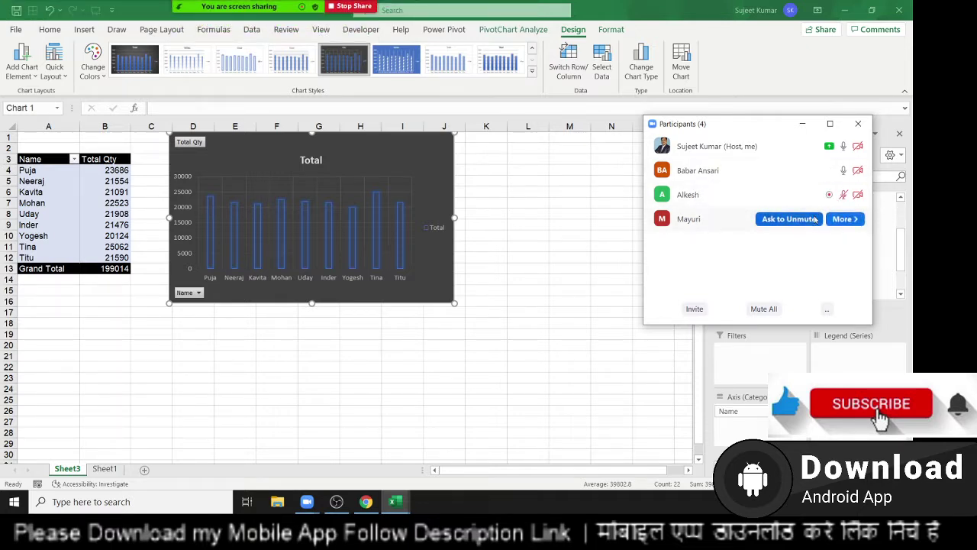
mouse_move(764, 170)
click(808, 171)
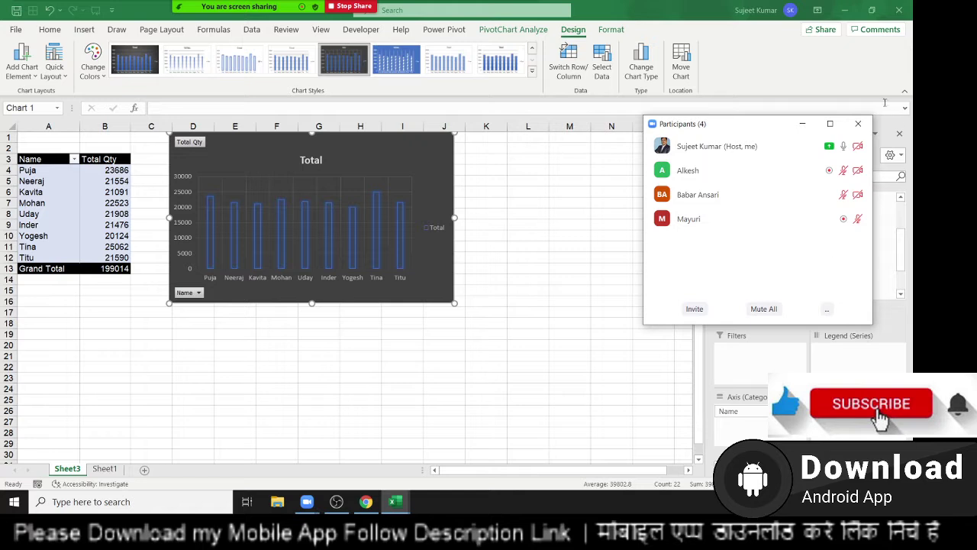
click(858, 124)
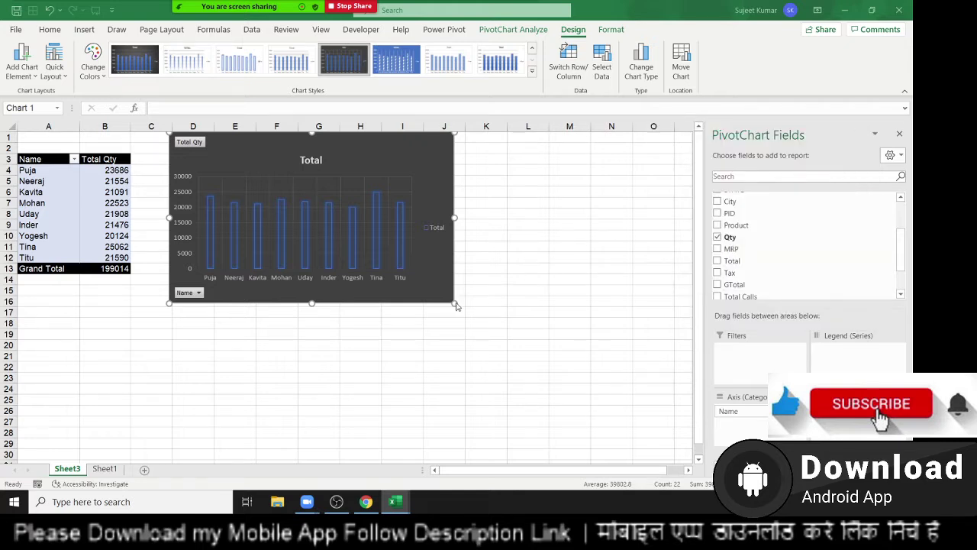
drag(257, 155, 229, 161)
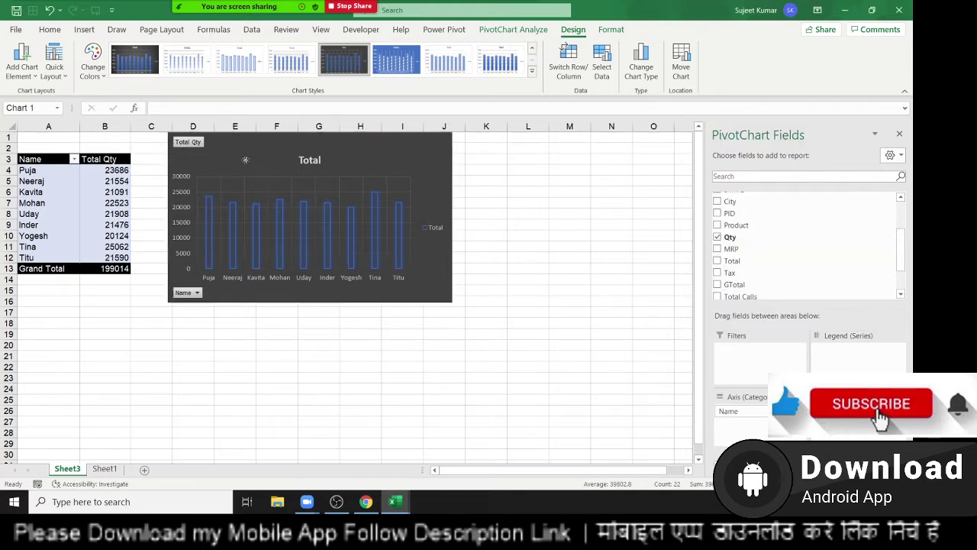
click(104, 469)
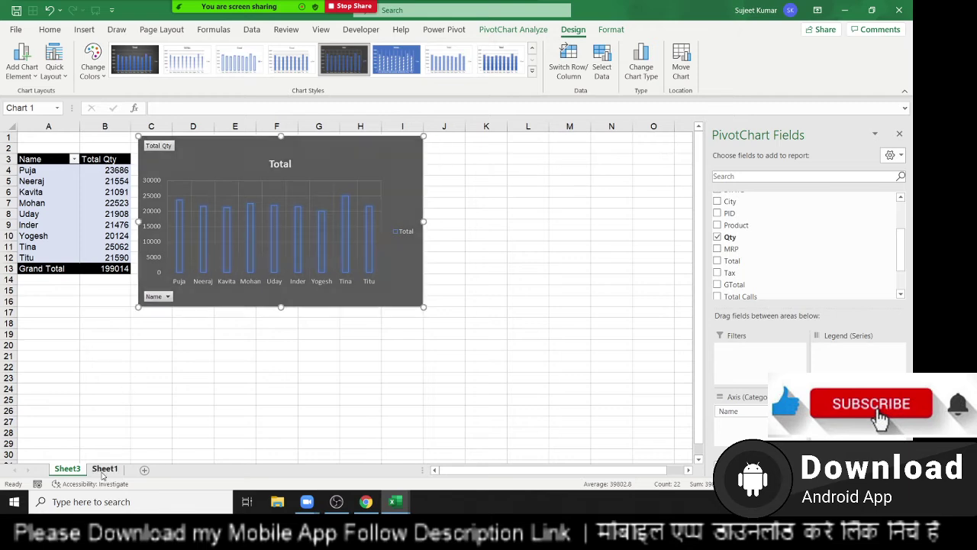
Copy Sheet3 to (new book) via Move or Copy with Create a copy ticked.
click(68, 468)
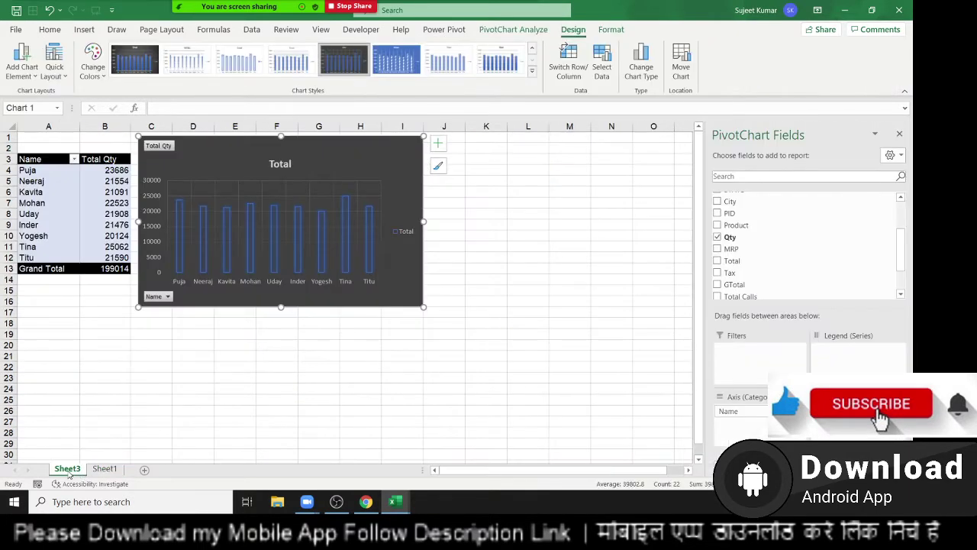
right_click(69, 468)
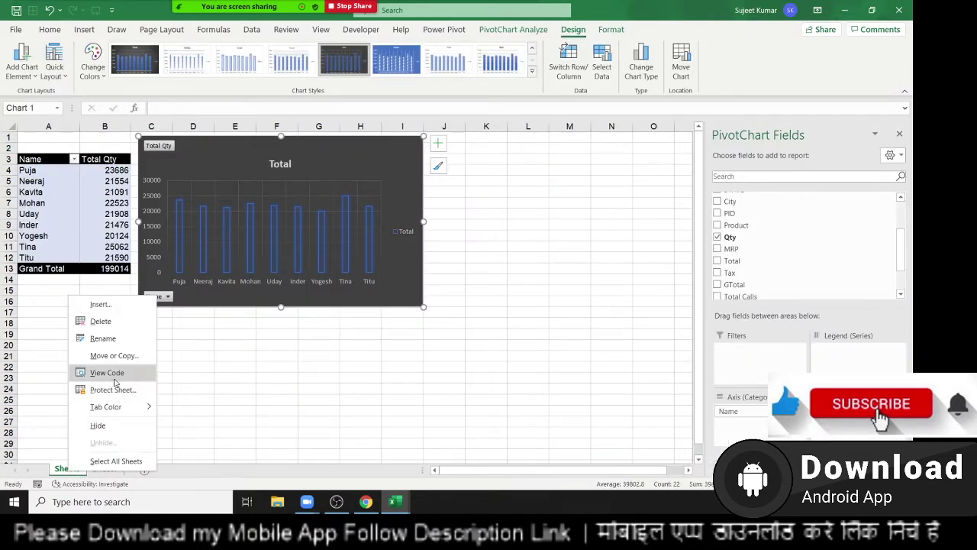
click(115, 355)
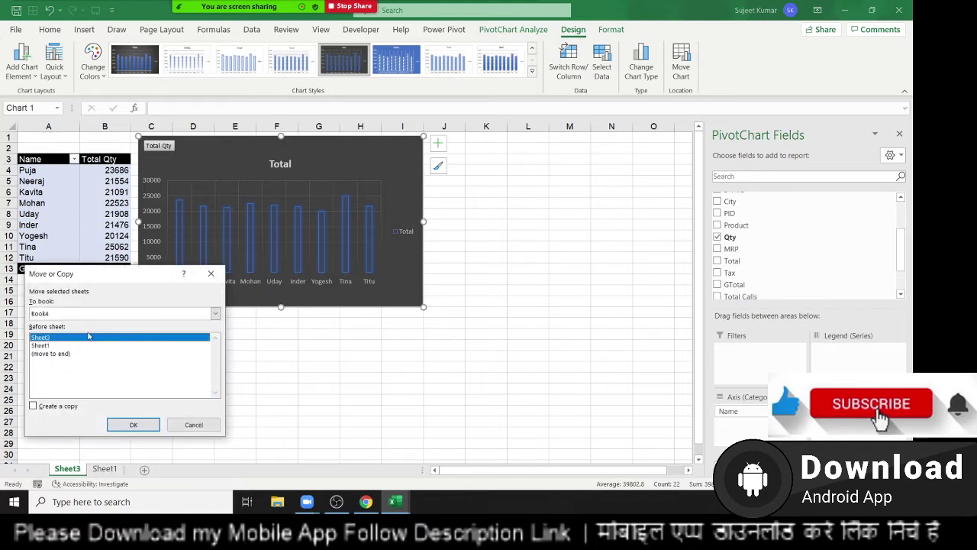
click(89, 314)
click(83, 324)
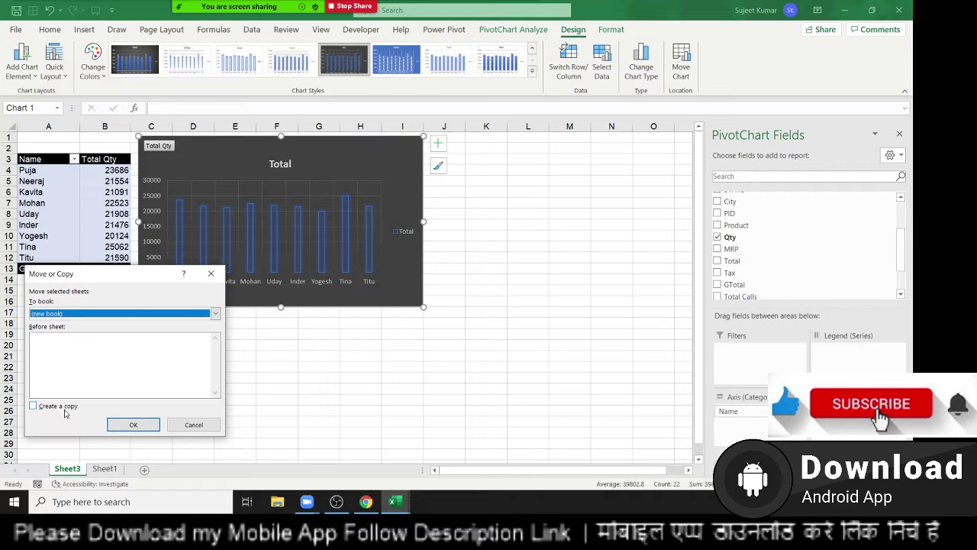
click(33, 405)
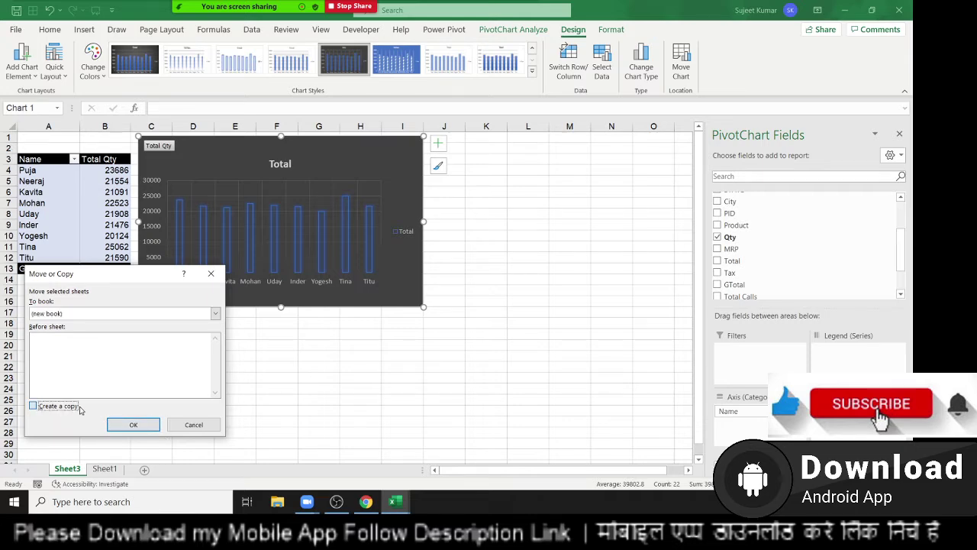
click(133, 425)
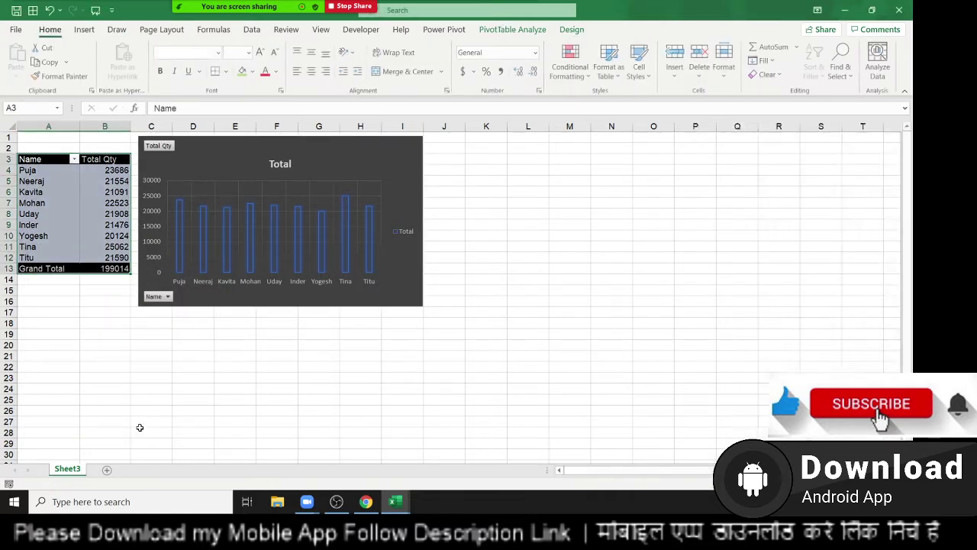
click(107, 223)
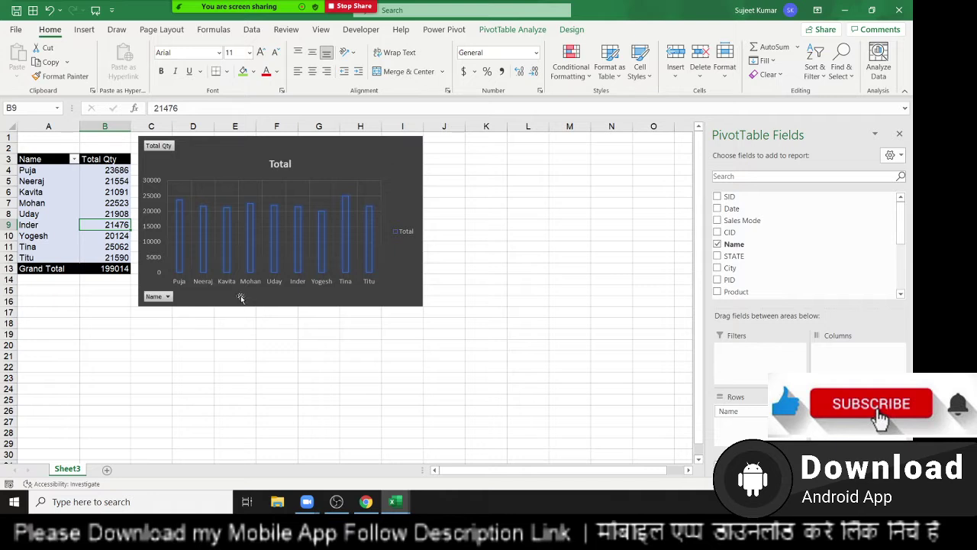
Dismiss the pivot cell menu, close the copied workbook with Don't Save, and return to Sheet1.
right_click(107, 213)
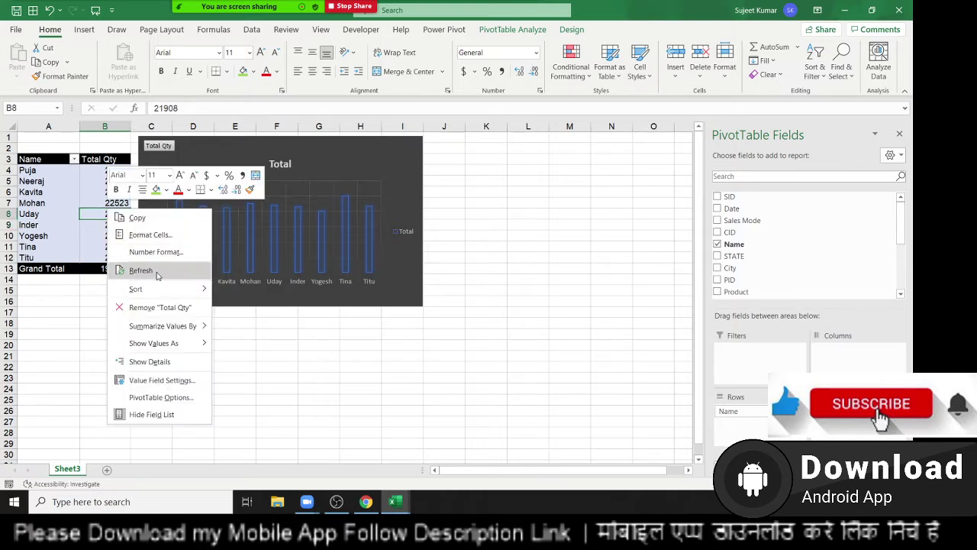
click(648, 353)
click(899, 10)
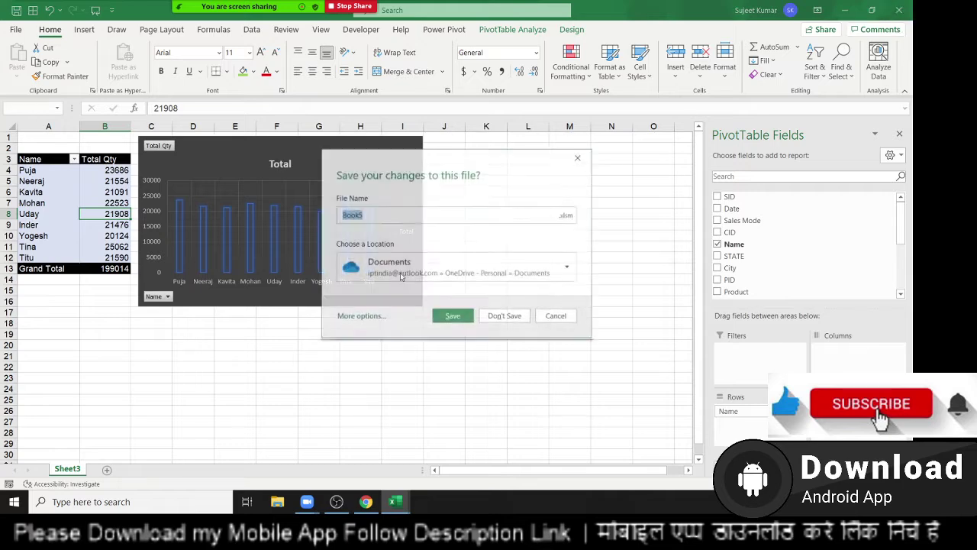
click(517, 314)
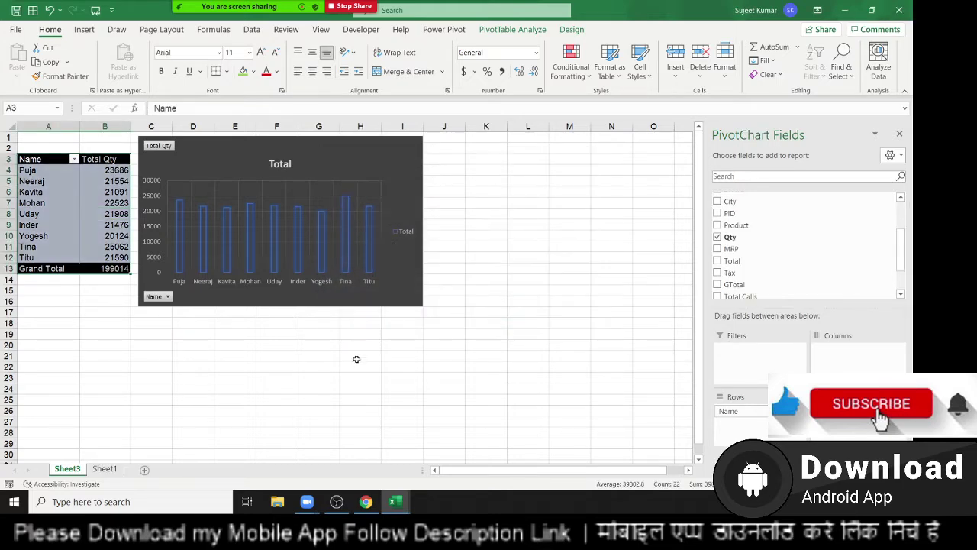
click(106, 469)
Change the Qty in J12 from 18 to 80.
double_click(431, 258)
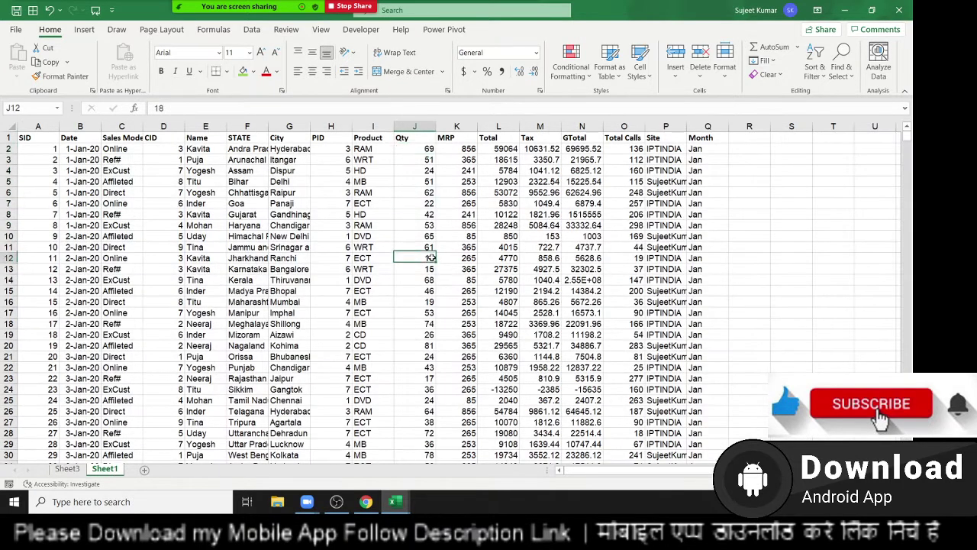
key(BackSpace)
key(BackSpace)
text(80)
key(Return)
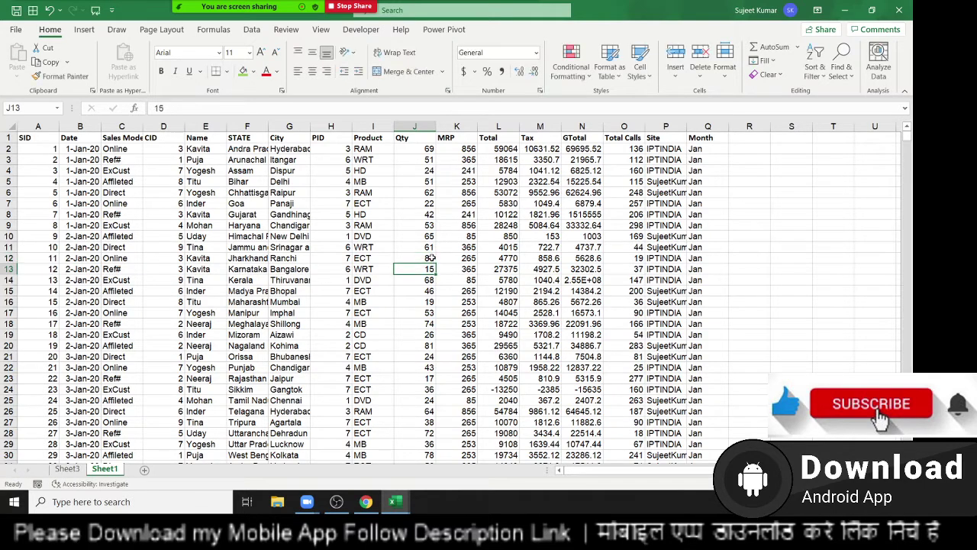
Refresh the pivot table on Sheet3 so Kavita's total becomes 21153.
click(61, 469)
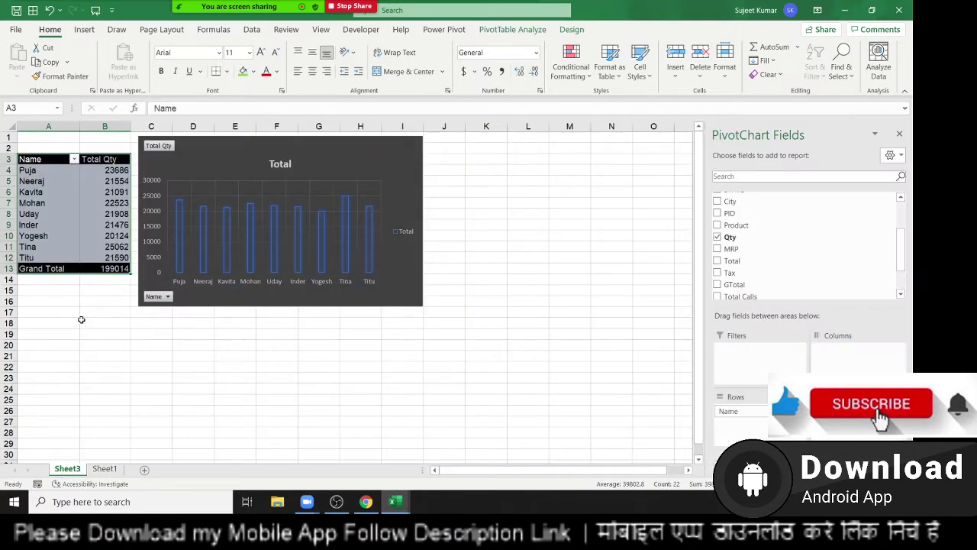
right_click(84, 220)
click(134, 267)
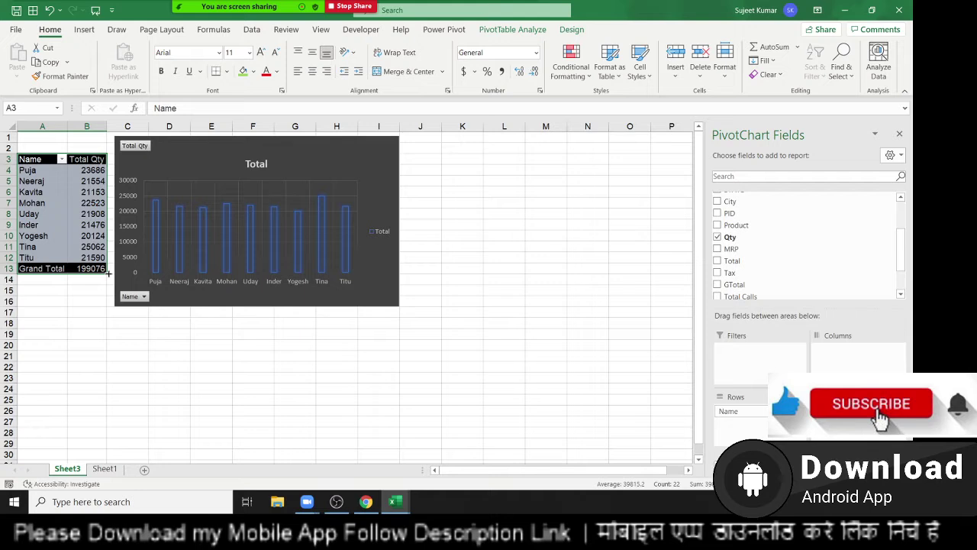
Delete the Sheet3 pivot sheet and confirm the permanent deletion.
right_click(77, 475)
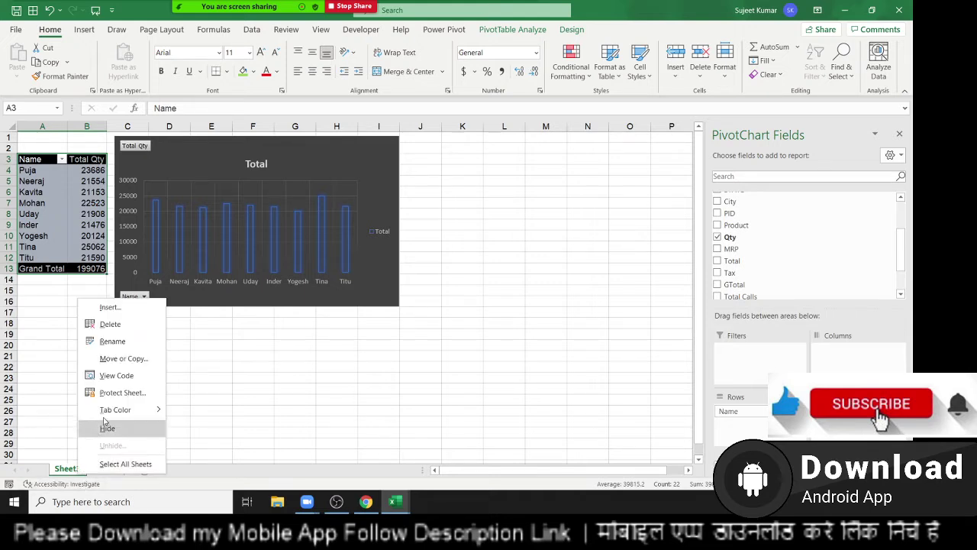
click(122, 323)
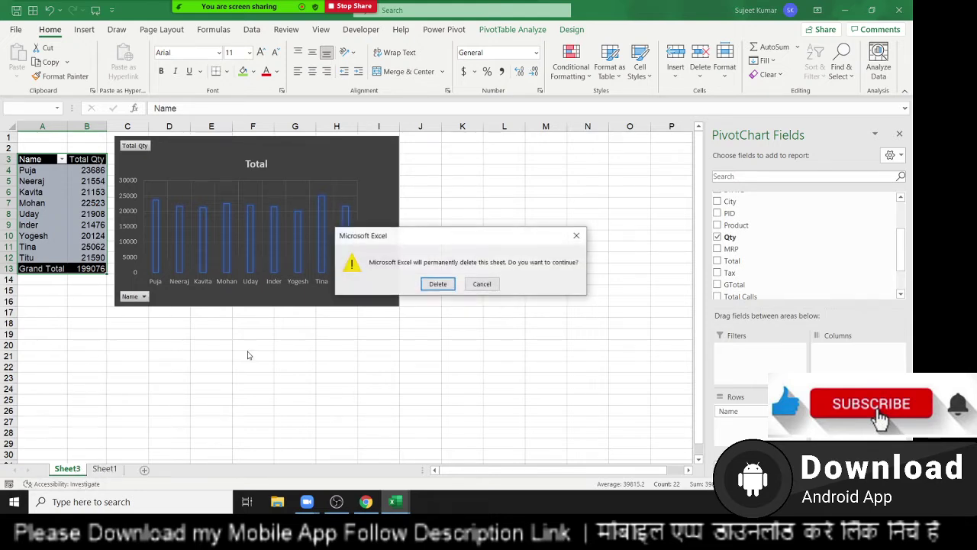
click(437, 283)
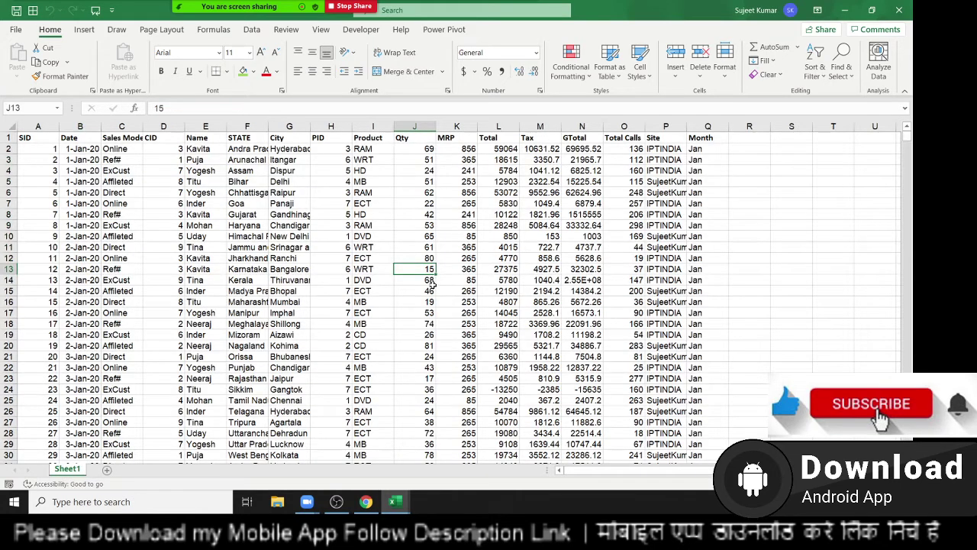
Review the Name, Sales Mode, Product, Qty and City columns, then return to A1.
click(234, 217)
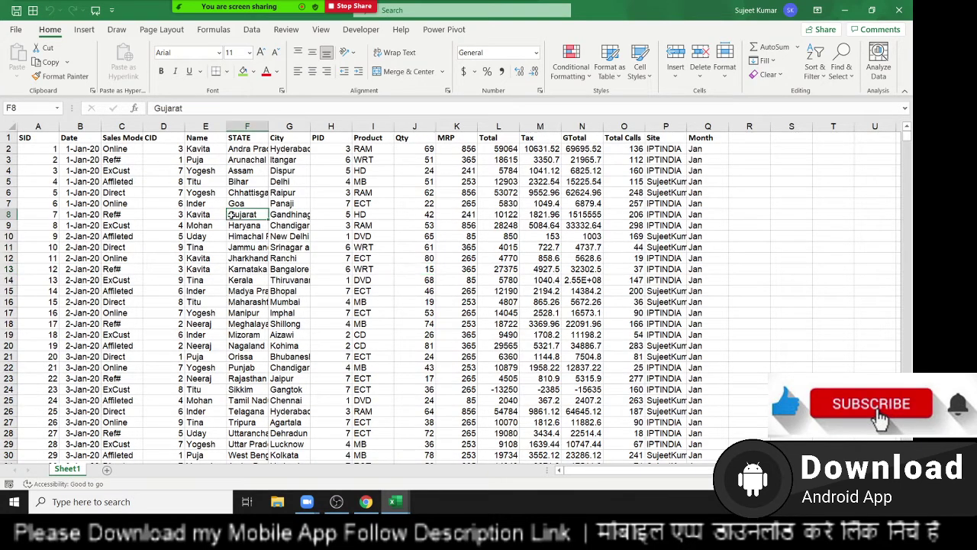
click(220, 168)
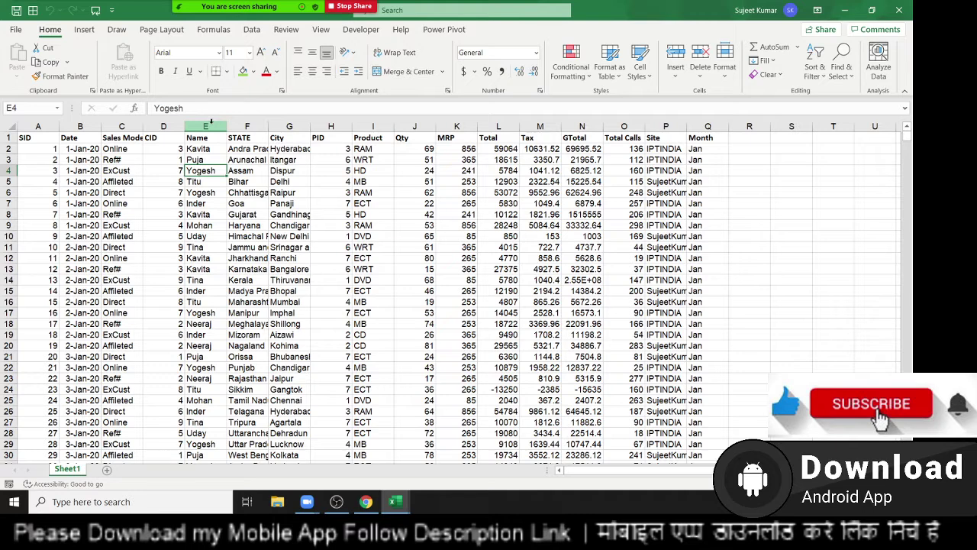
click(206, 126)
ctrl+click(130, 126)
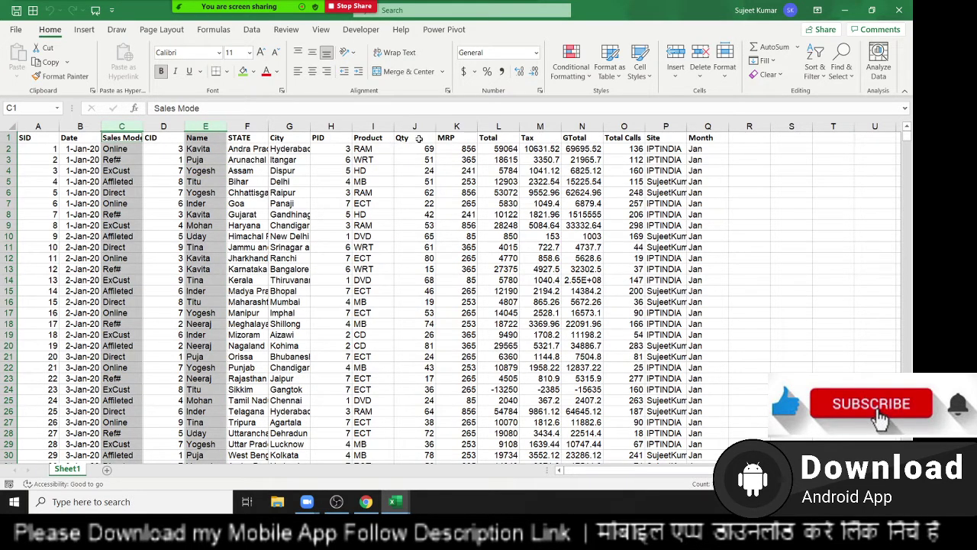
ctrl+click(364, 126)
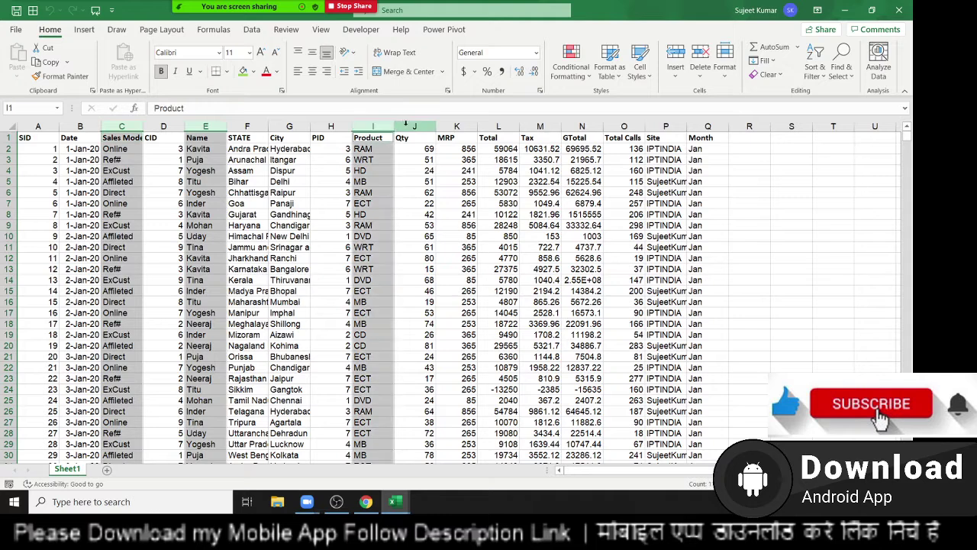
ctrl+click(412, 126)
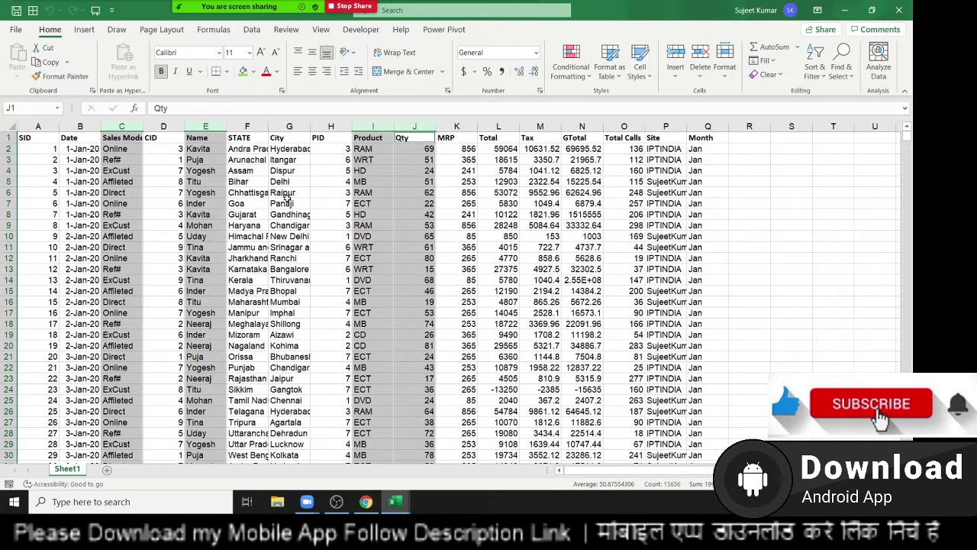
ctrl+click(289, 126)
click(307, 196)
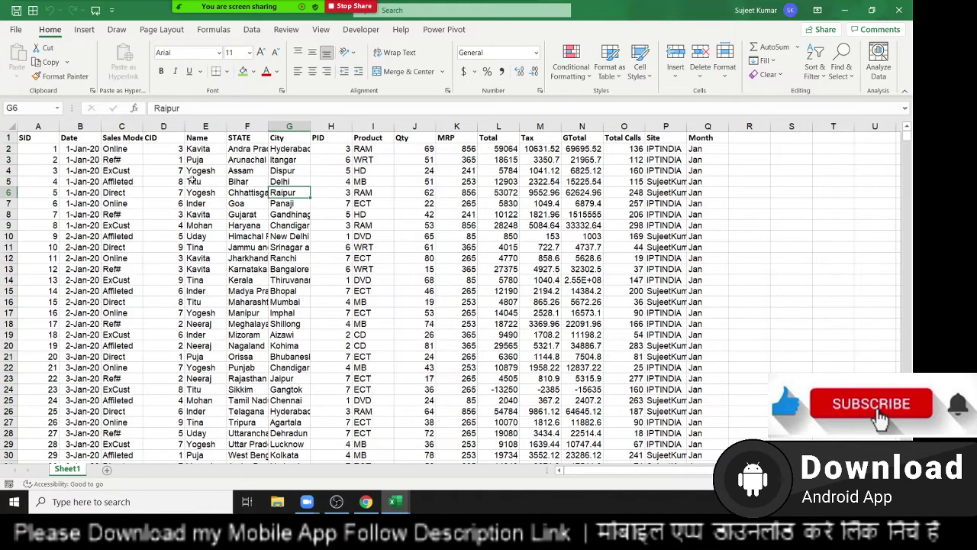
click(47, 138)
click(84, 29)
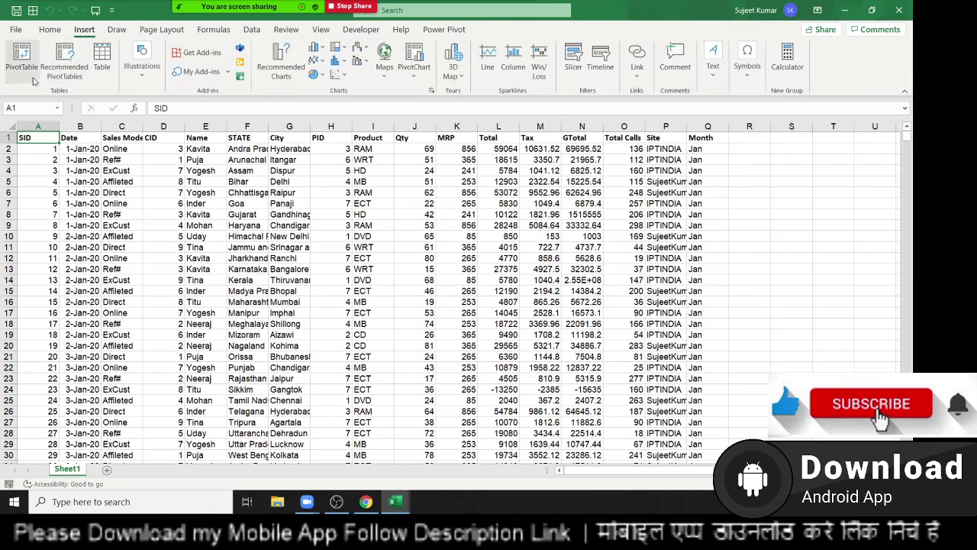
Create a new pivot table from the sales data on a new sheet.
click(23, 61)
click(534, 345)
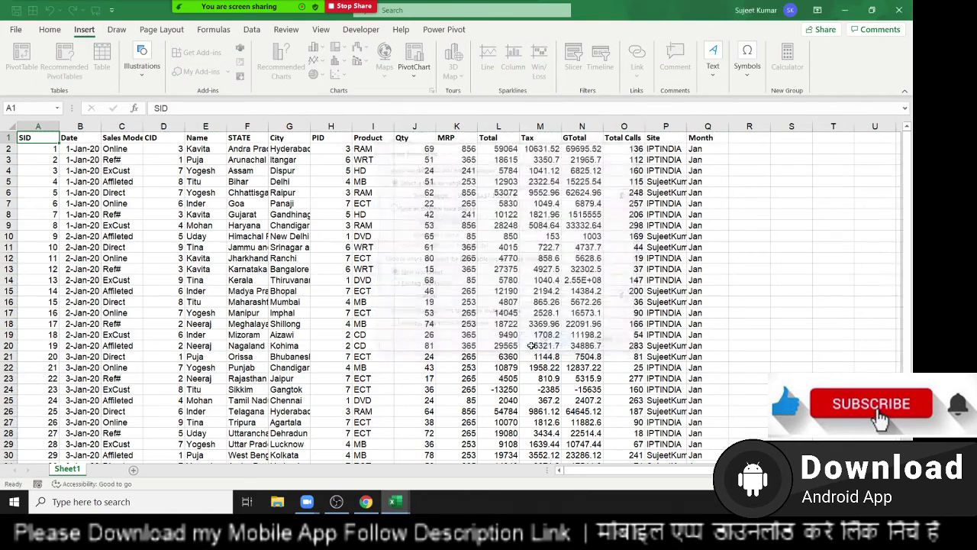
scroll(782, 263, down, 2)
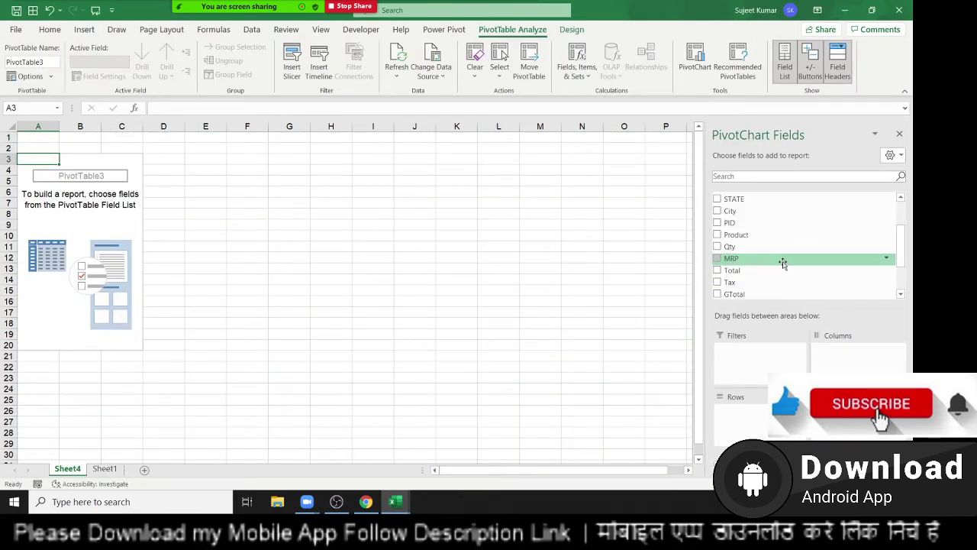
scroll(782, 264, up, 1)
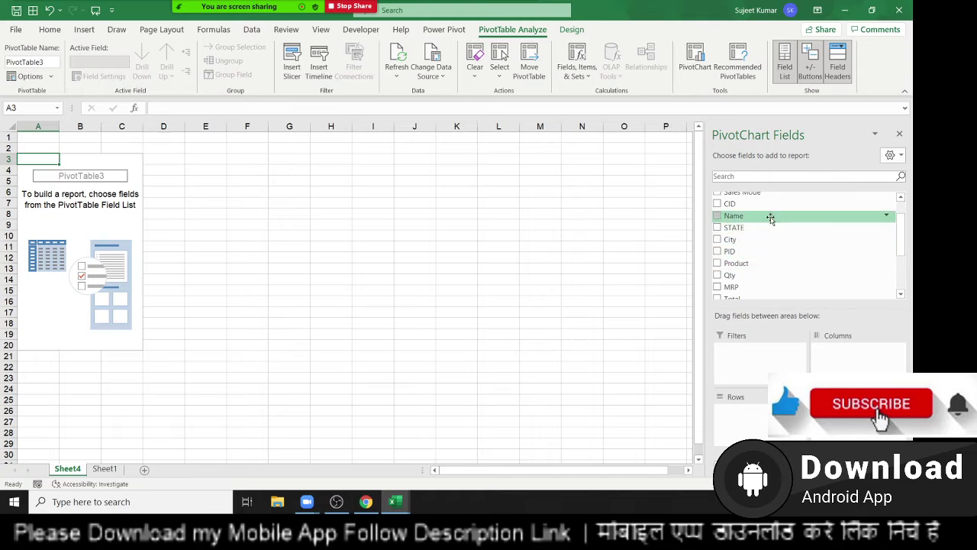
Place Name in the pivot Rows and Sales Mode in Columns.
drag(771, 219, 761, 415)
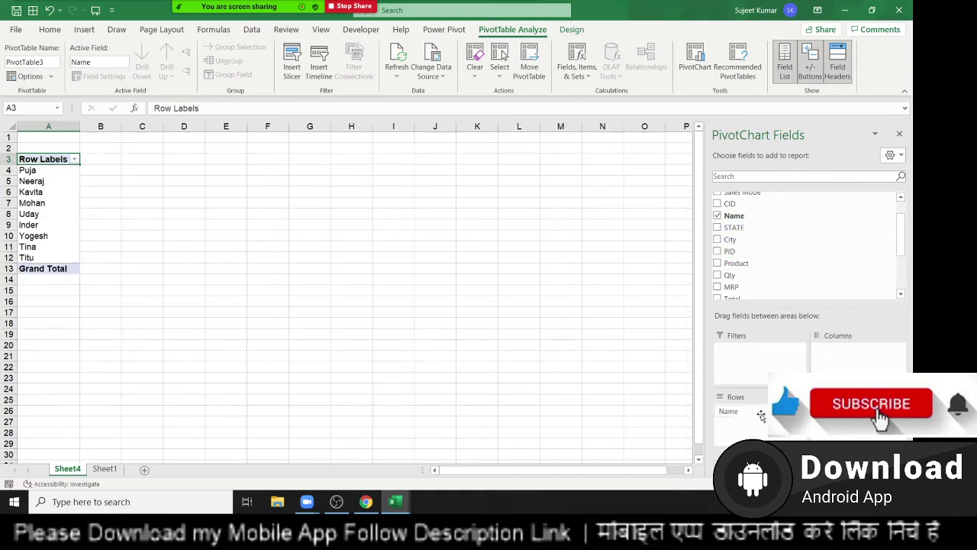
scroll(768, 279, up, 1)
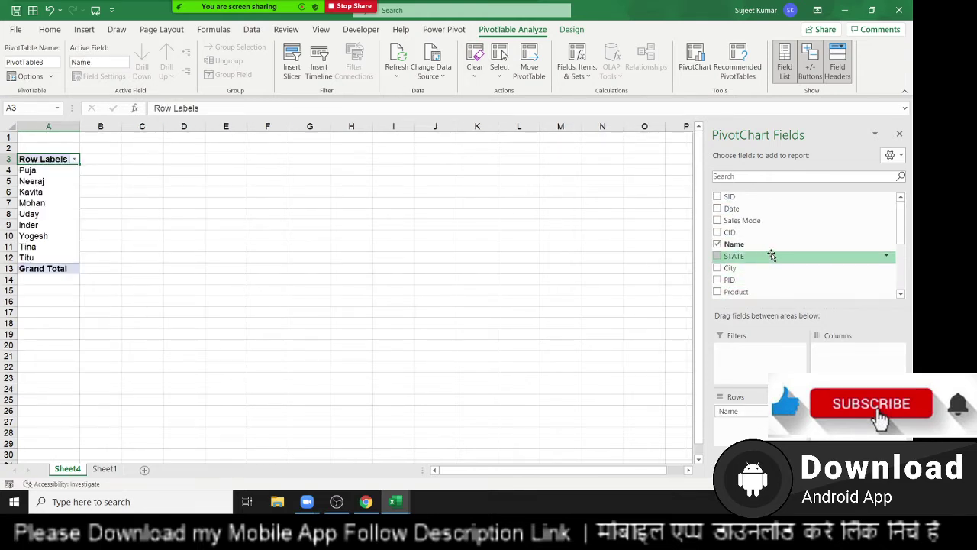
scroll(773, 256, down, 1)
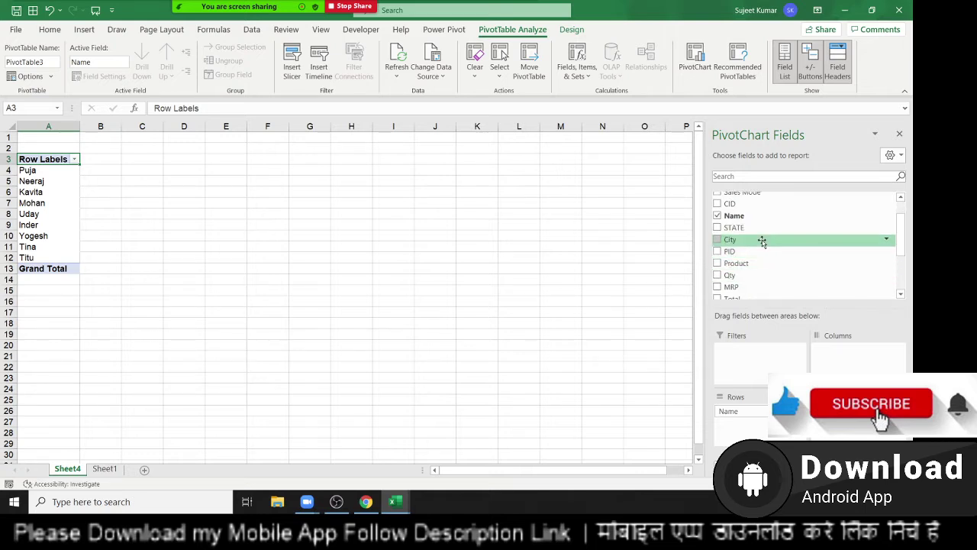
scroll(762, 242, up, 1)
drag(756, 212, 832, 353)
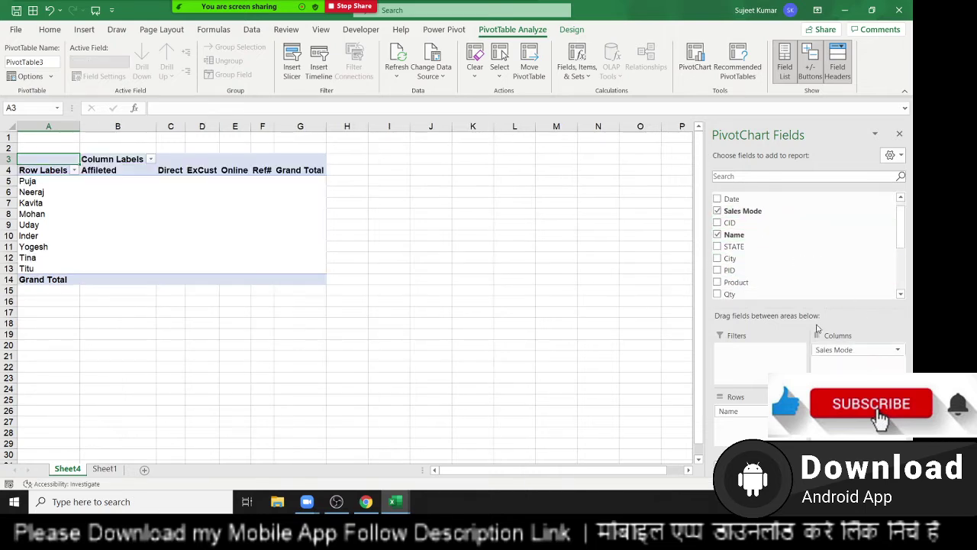
scroll(762, 275, down, 1)
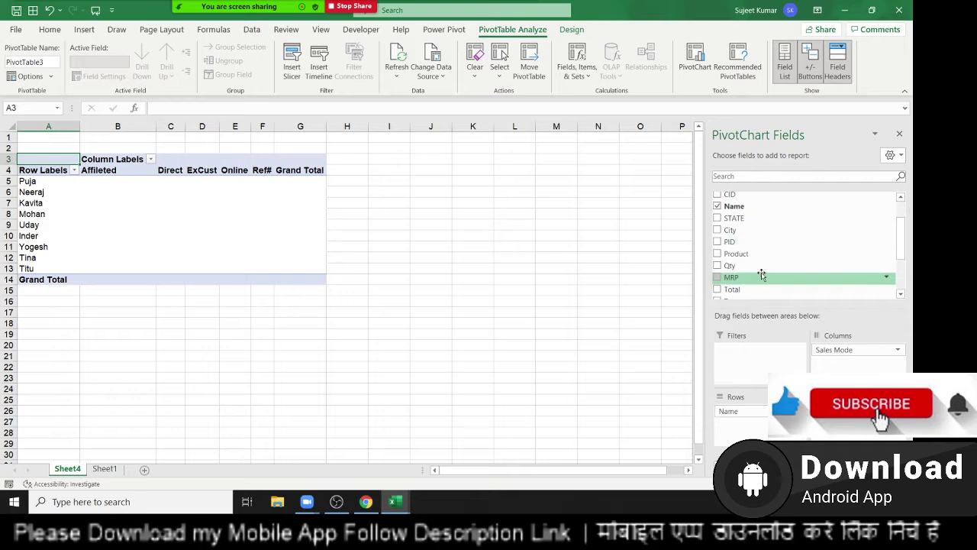
mouse_move(746, 265)
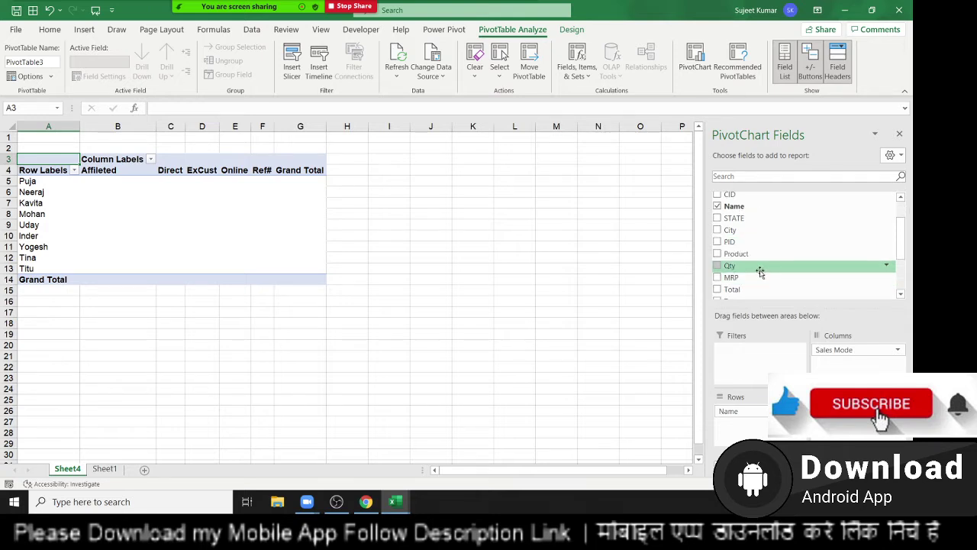
Add Qty as summed values and Product as a report filter, totalling 199076.
click(717, 265)
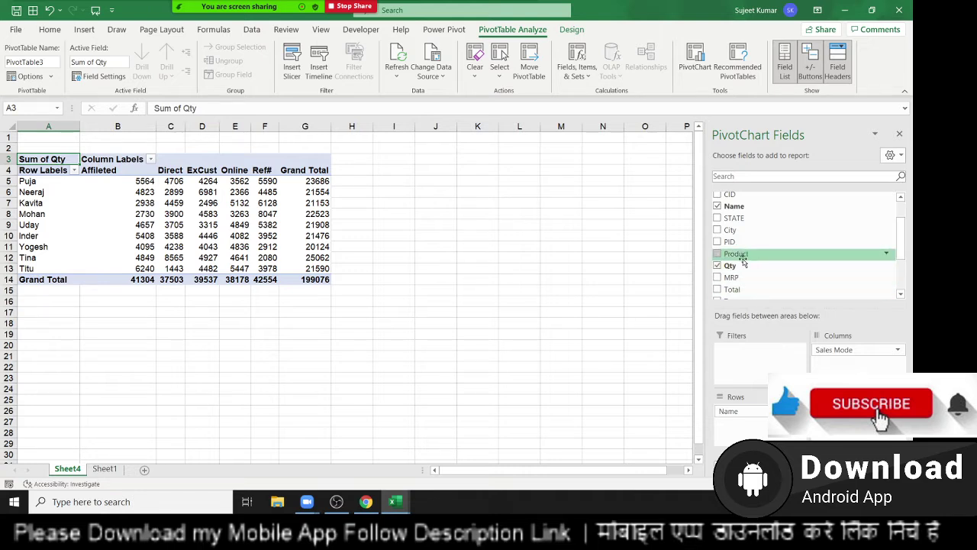
drag(742, 259, 760, 362)
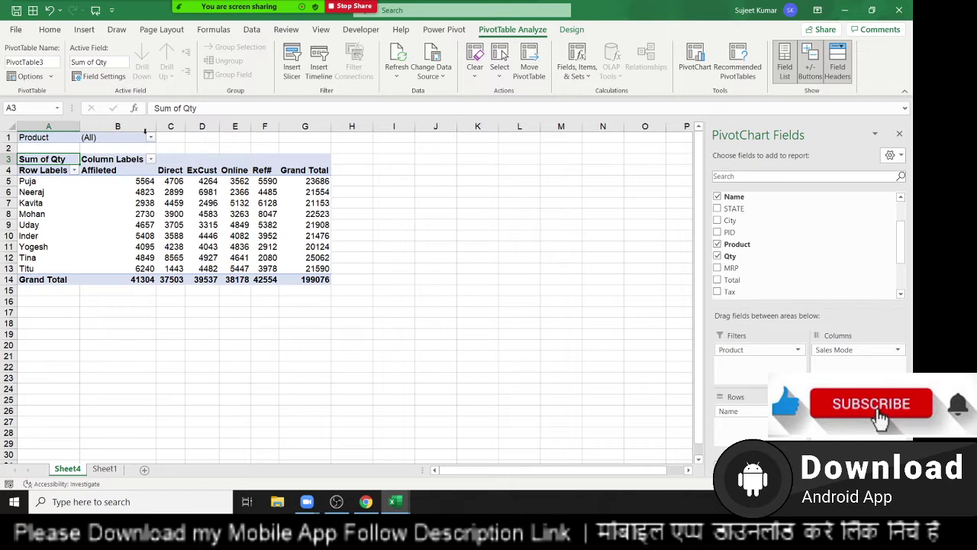
Check the Product filter list, then move Product into Rows below Name.
click(151, 138)
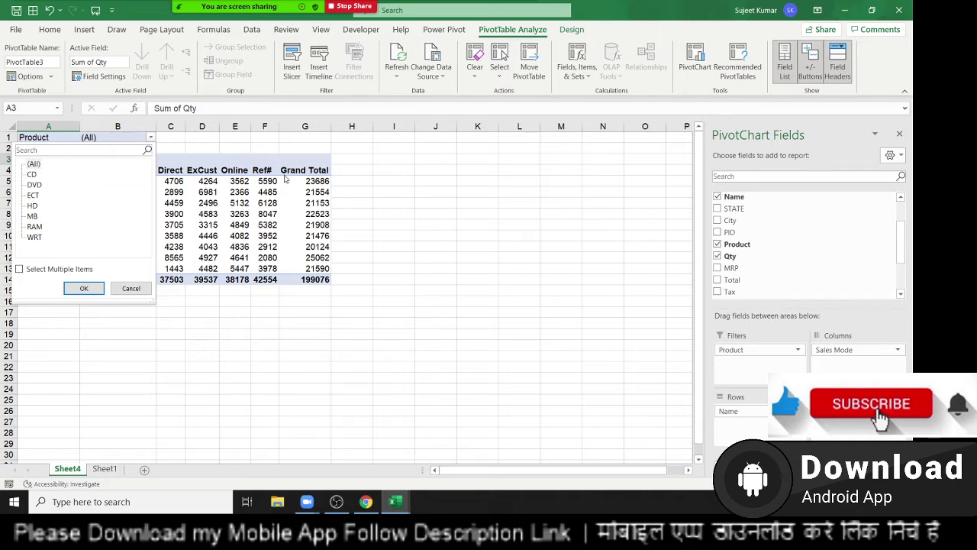
click(313, 203)
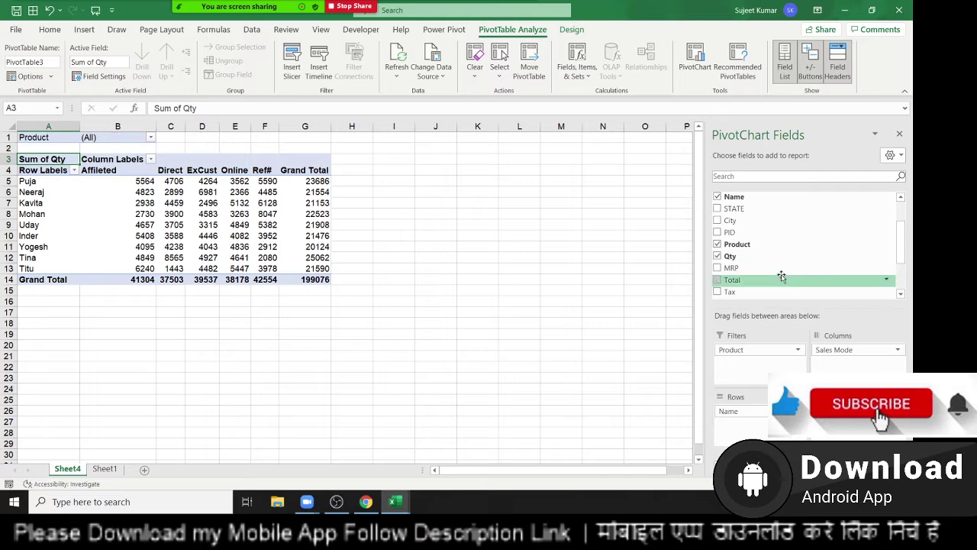
drag(765, 351, 761, 435)
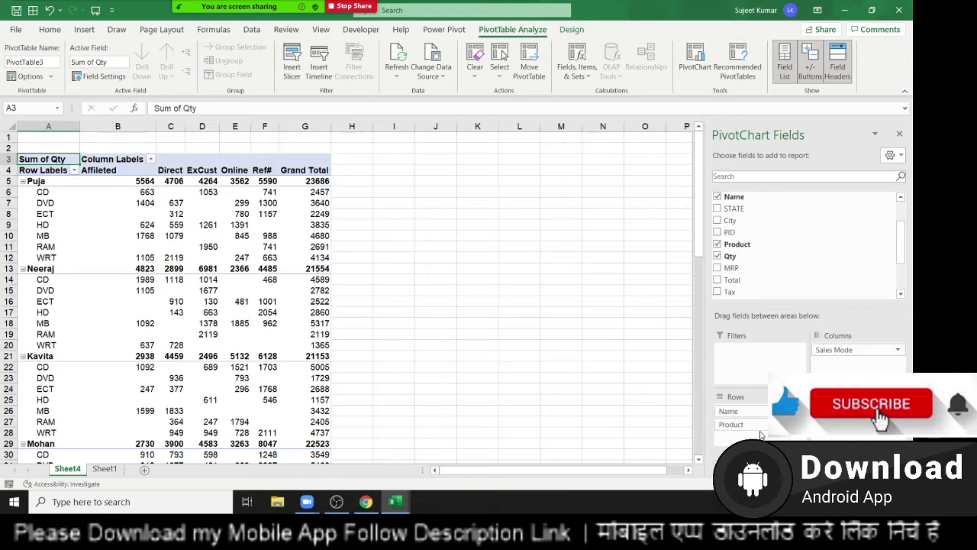
mouse_move(760, 426)
mouse_down()
mouse_move(865, 372)
mouse_move(859, 365)
mouse_up()
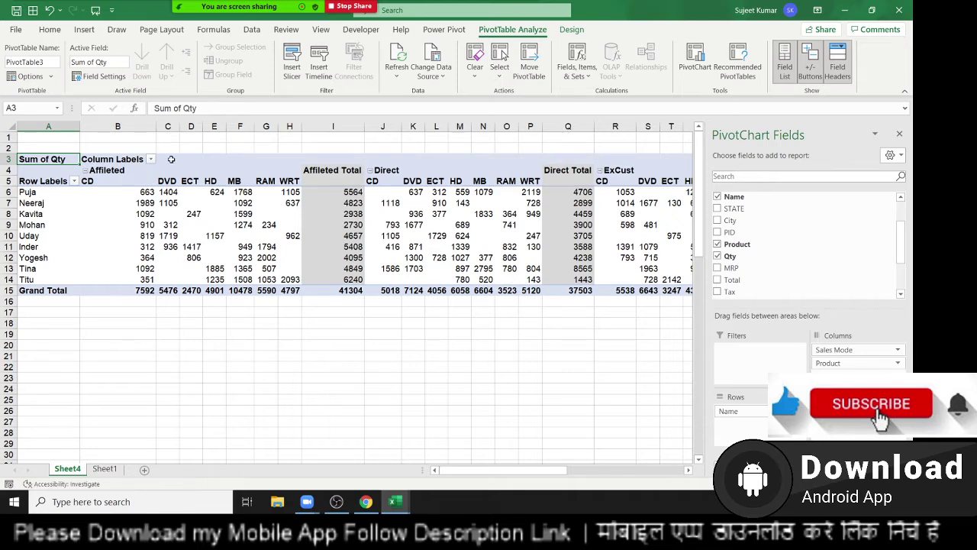
drag(833, 363, 756, 428)
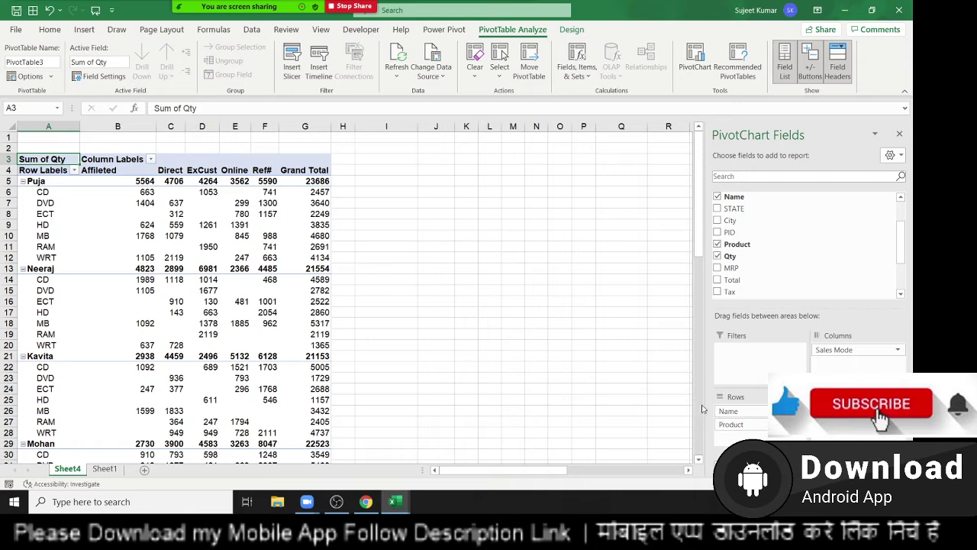
click(190, 237)
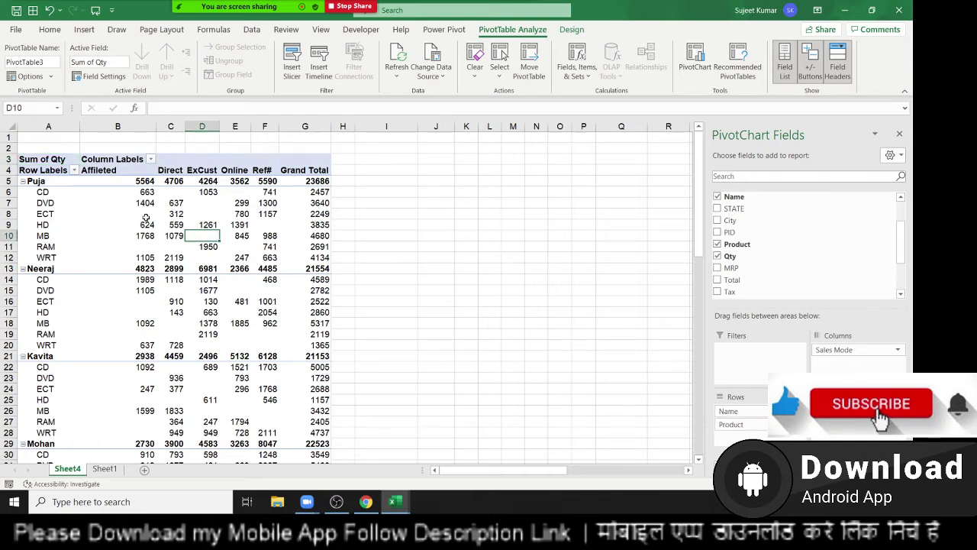
Toggle Puja's product rows, then collapse all names with Collapse Field.
click(23, 182)
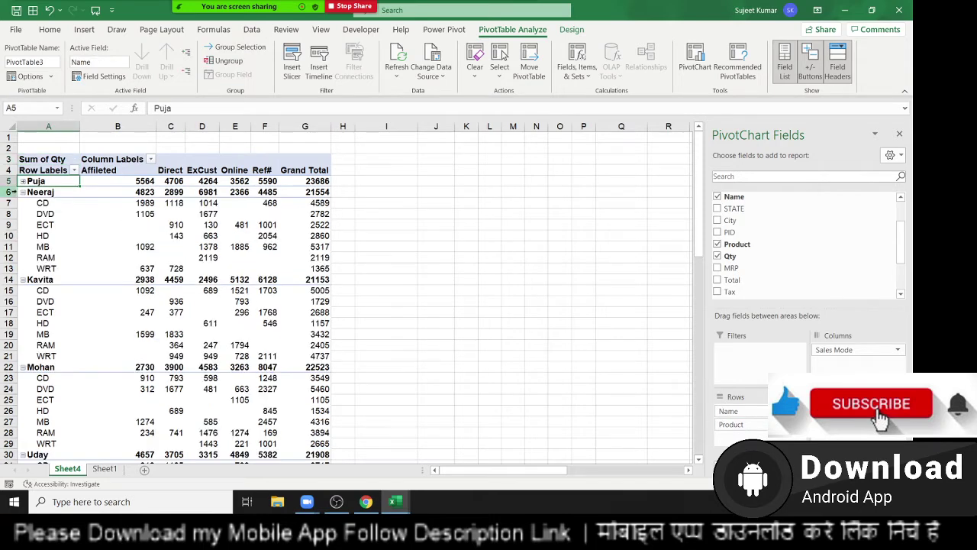
click(23, 181)
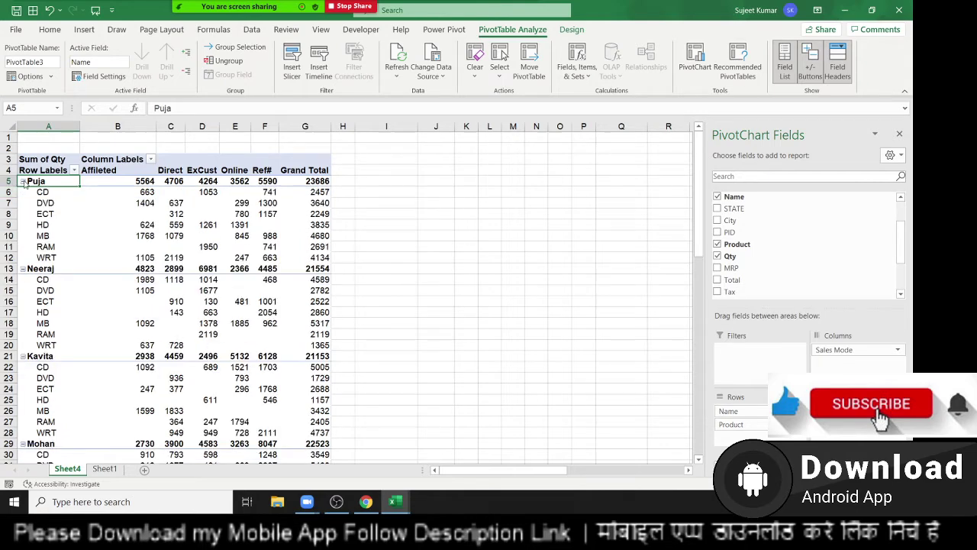
click(24, 181)
click(23, 181)
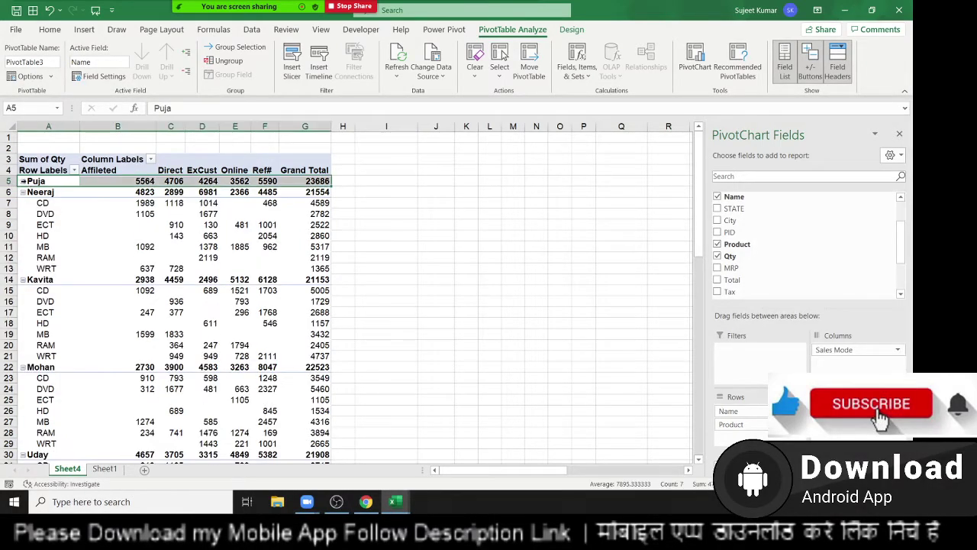
click(23, 182)
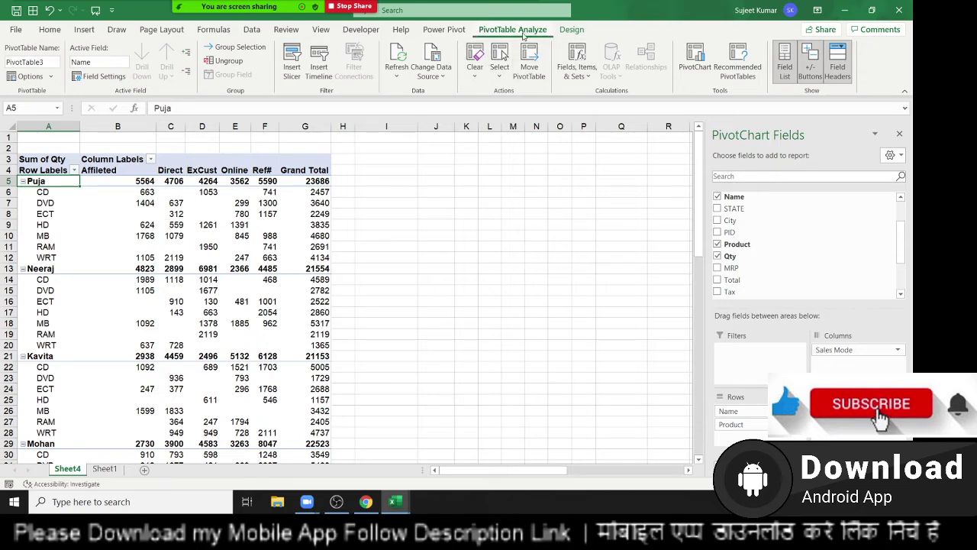
click(188, 71)
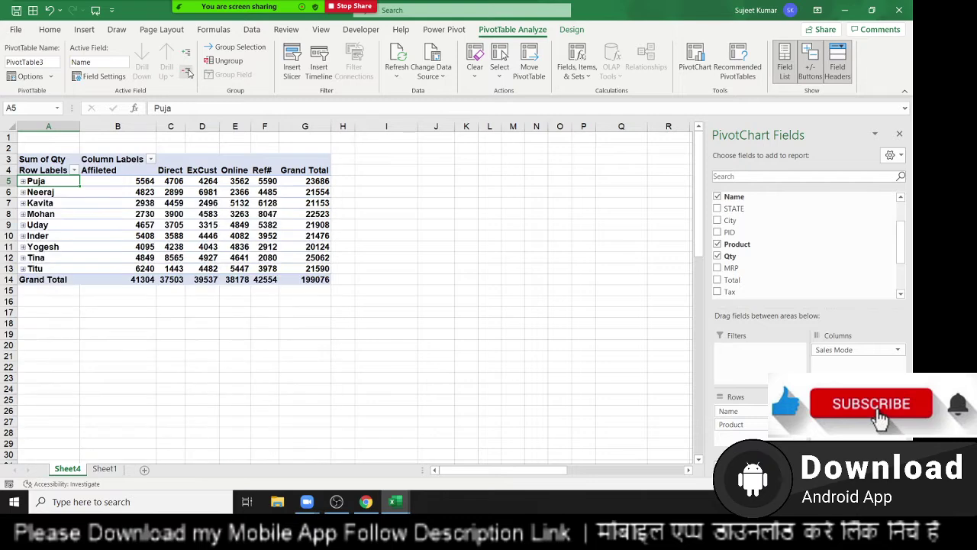
click(186, 52)
click(188, 71)
Expand and re-collapse Inder, Yogesh and Tina, leaving only per-name totals like Tina's 25062.
click(81, 235)
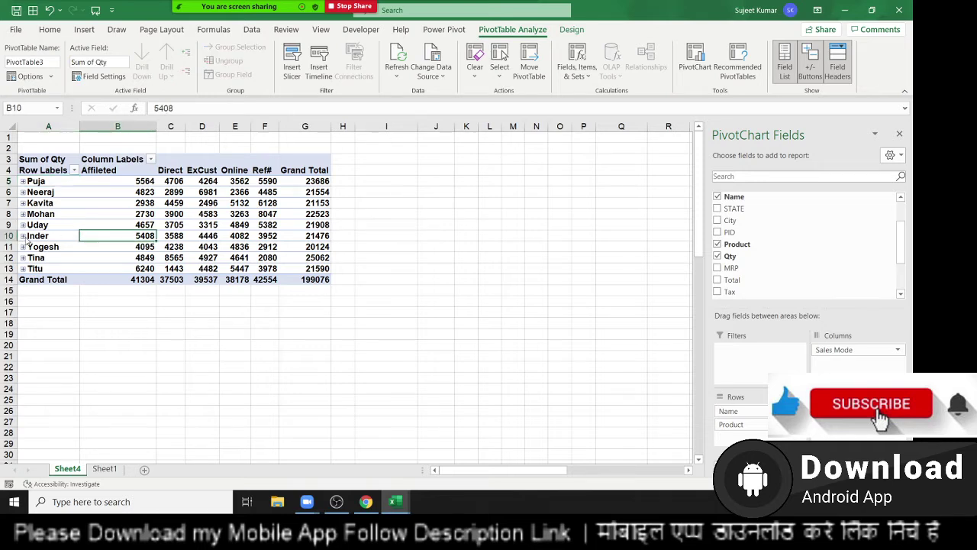
click(23, 236)
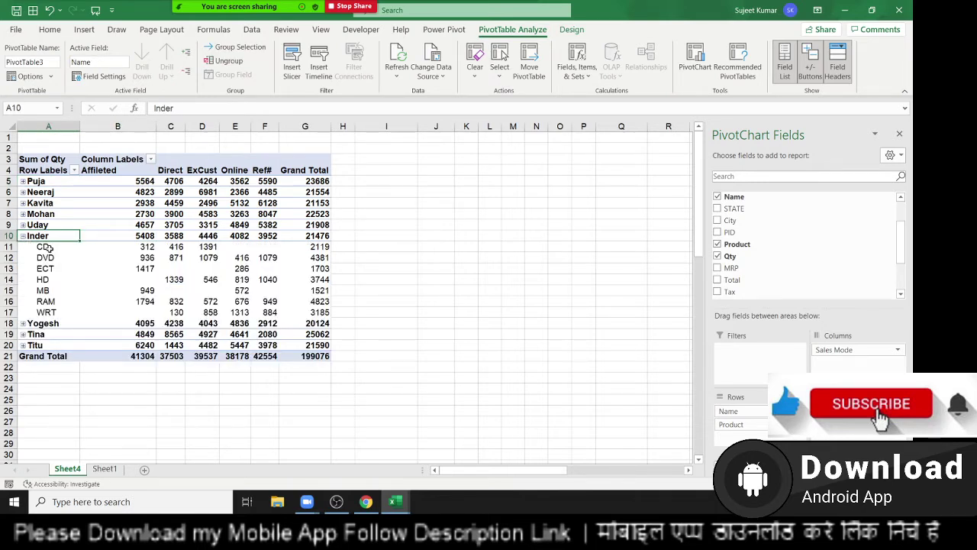
drag(44, 246, 319, 311)
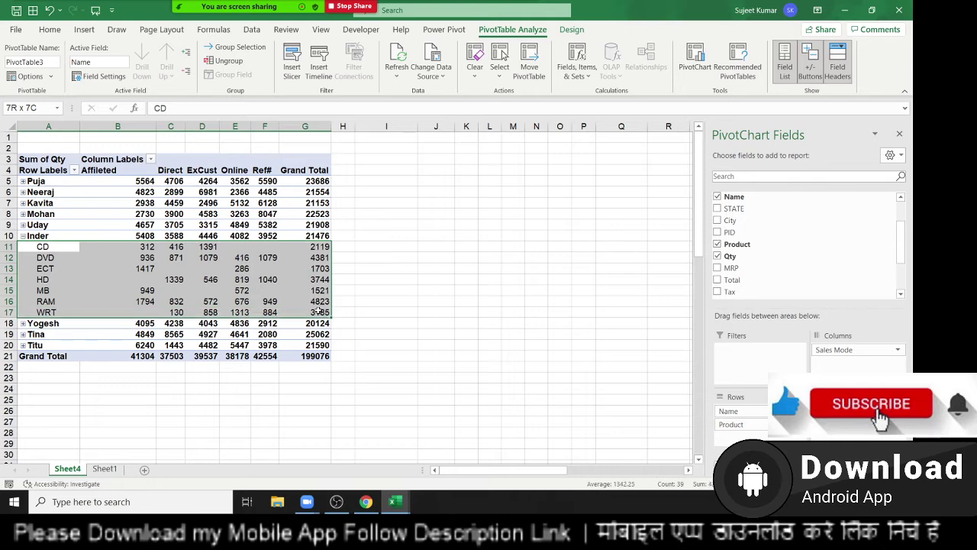
click(25, 238)
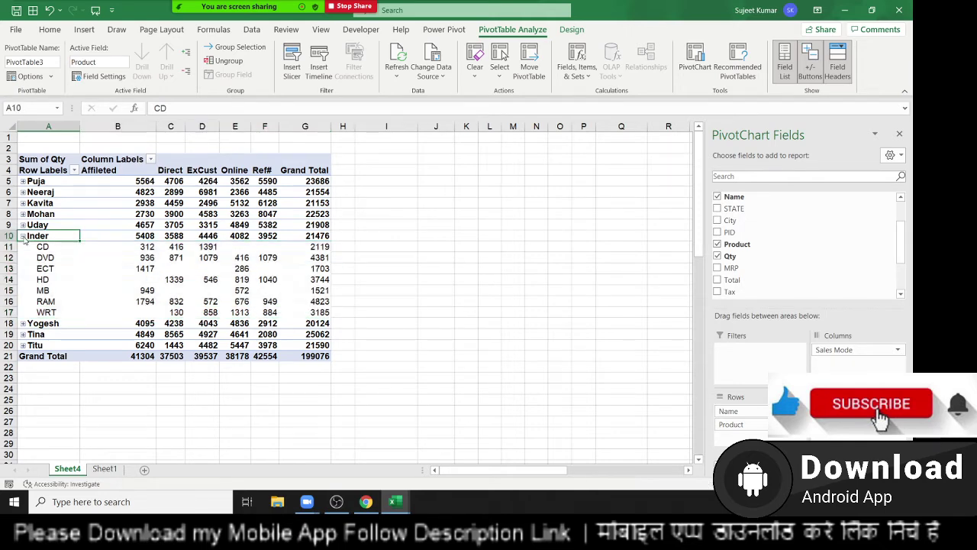
click(23, 236)
click(23, 247)
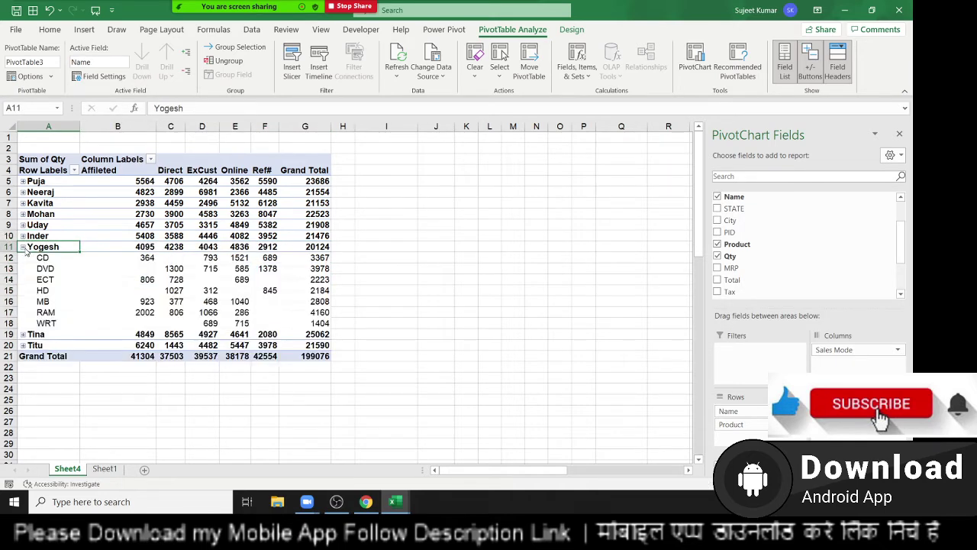
click(22, 247)
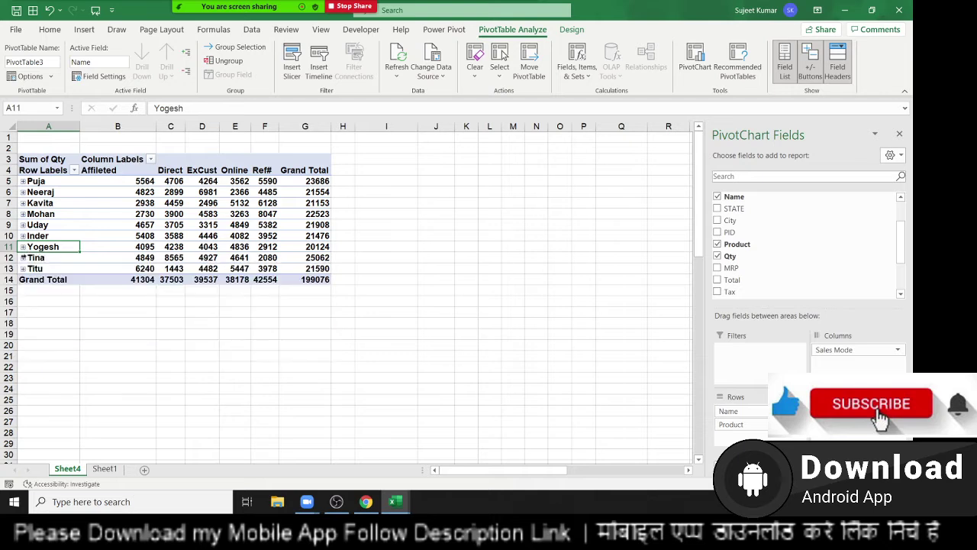
click(23, 258)
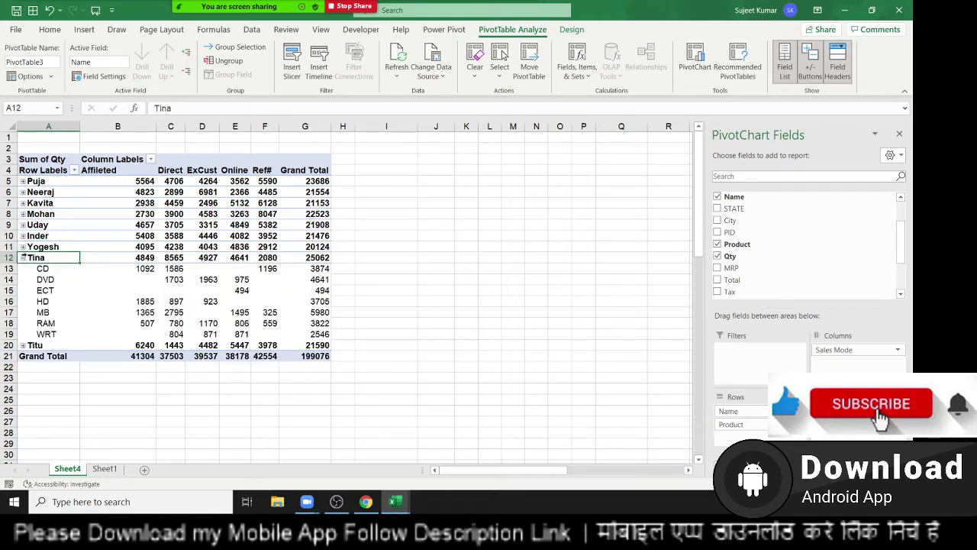
click(23, 258)
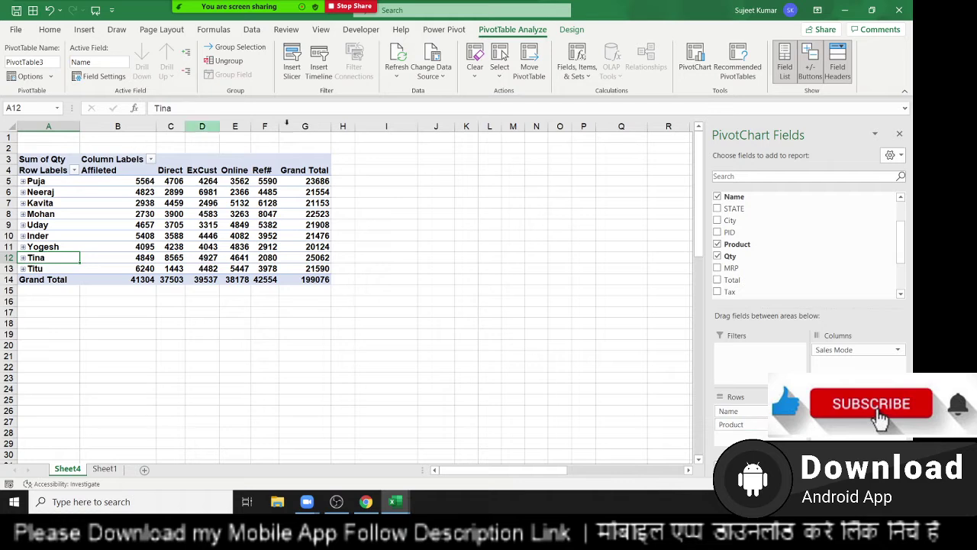
Remove Sales Mode from the pivot columns and expand product rows under every name.
click(845, 356)
drag(845, 356, 795, 277)
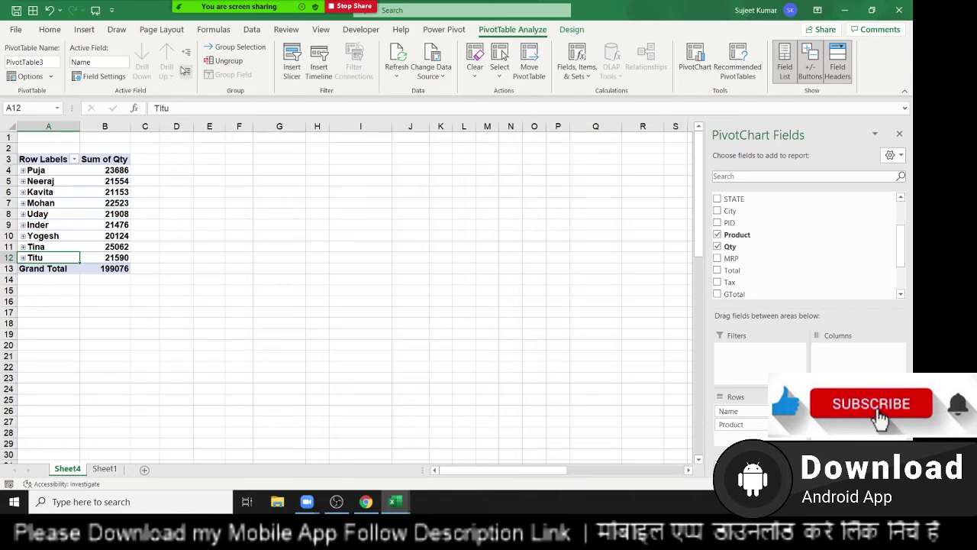
click(184, 56)
Select columns A and B holding the single Sum of Qty pivot.
scroll(140, 186, down, 4)
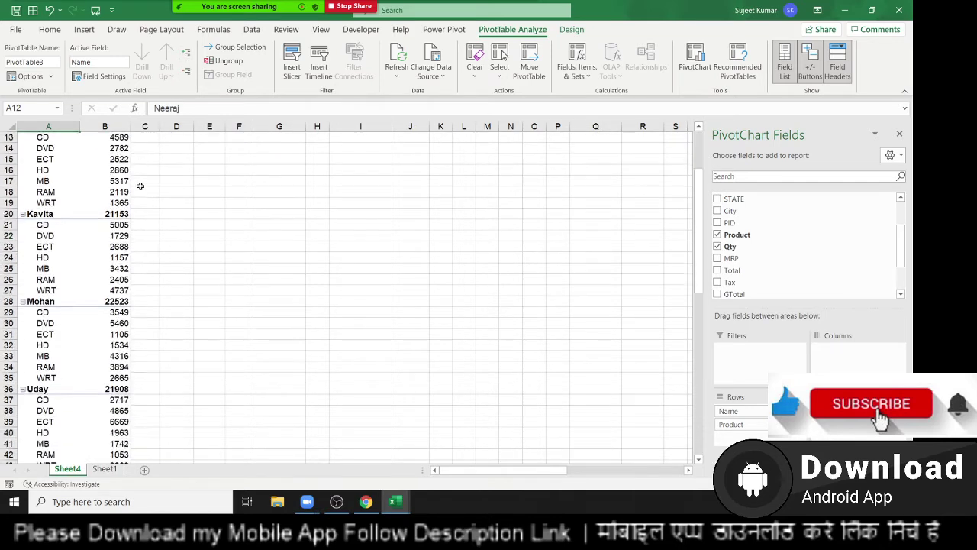
scroll(140, 186, down, 1)
scroll(140, 186, up, 4)
scroll(140, 185, up, 1)
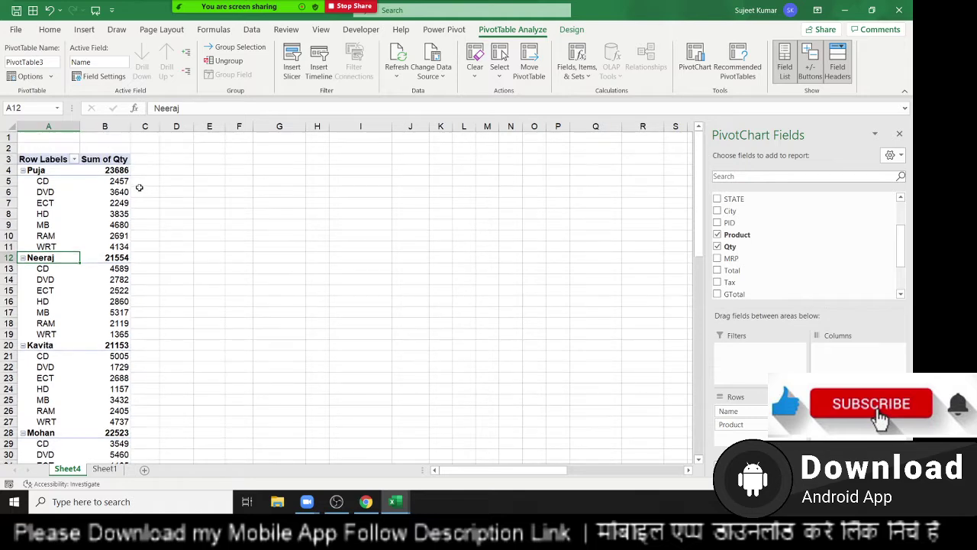
drag(48, 126, 91, 128)
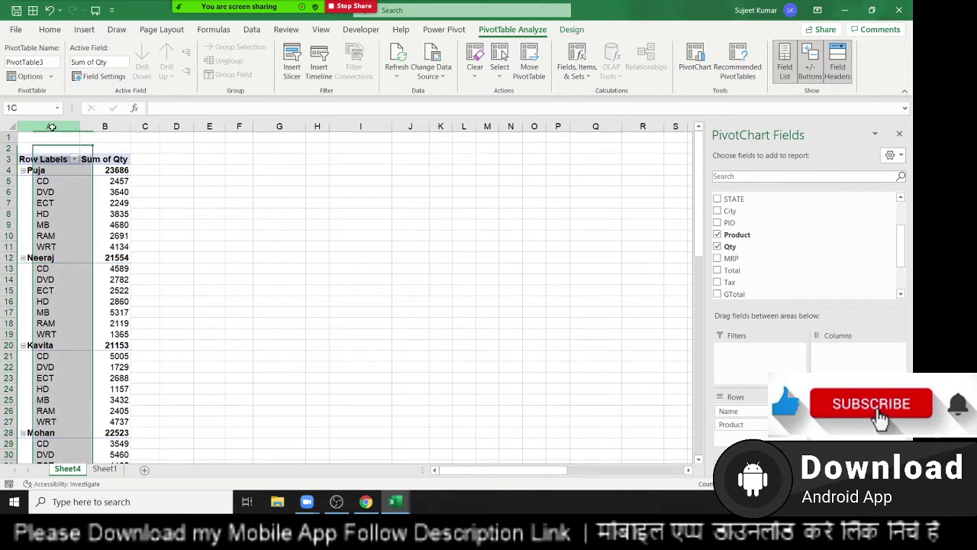
click(120, 214)
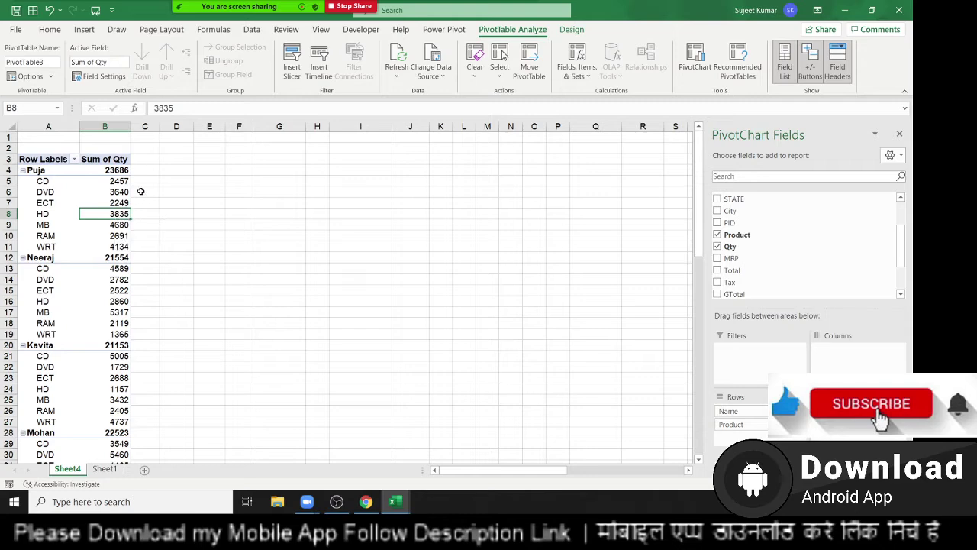
drag(48, 126, 105, 126)
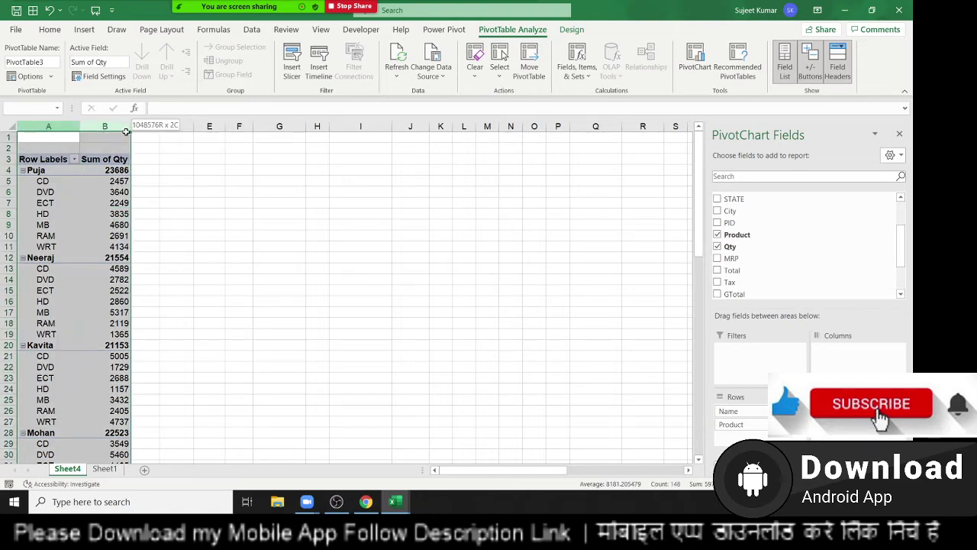
key(ctrl+c)
click(336, 136)
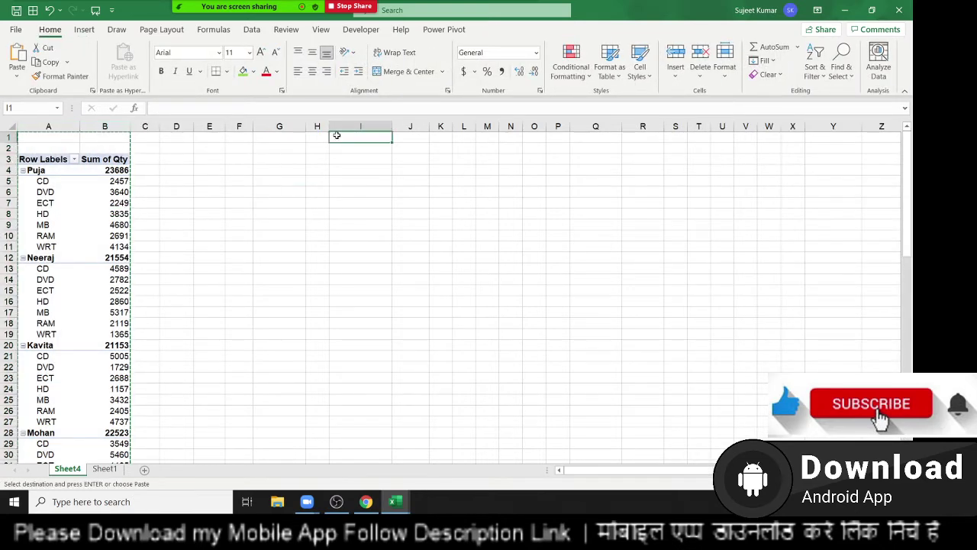
click(13, 81)
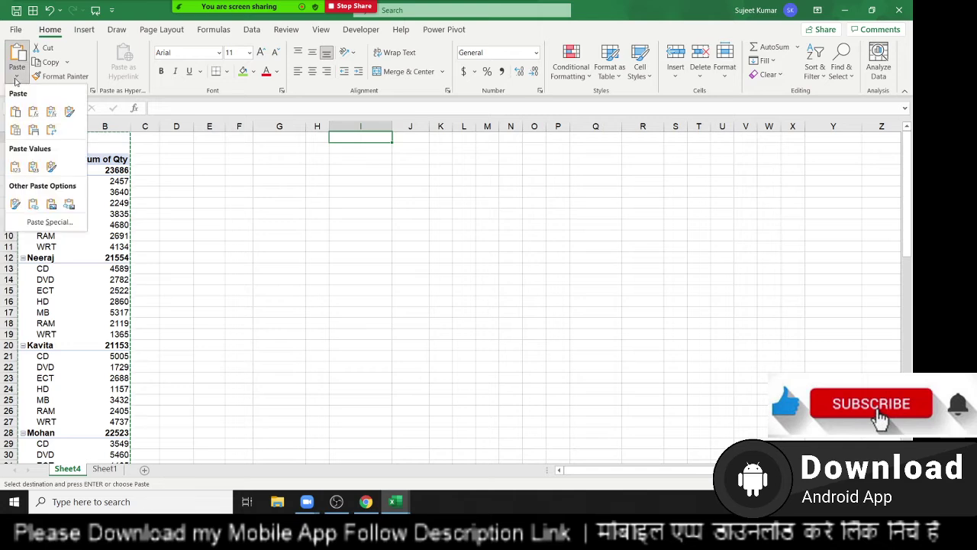
click(15, 171)
mouse_move(352, 159)
mouse_down()
mouse_move(348, 226)
mouse_move(358, 256)
mouse_up()
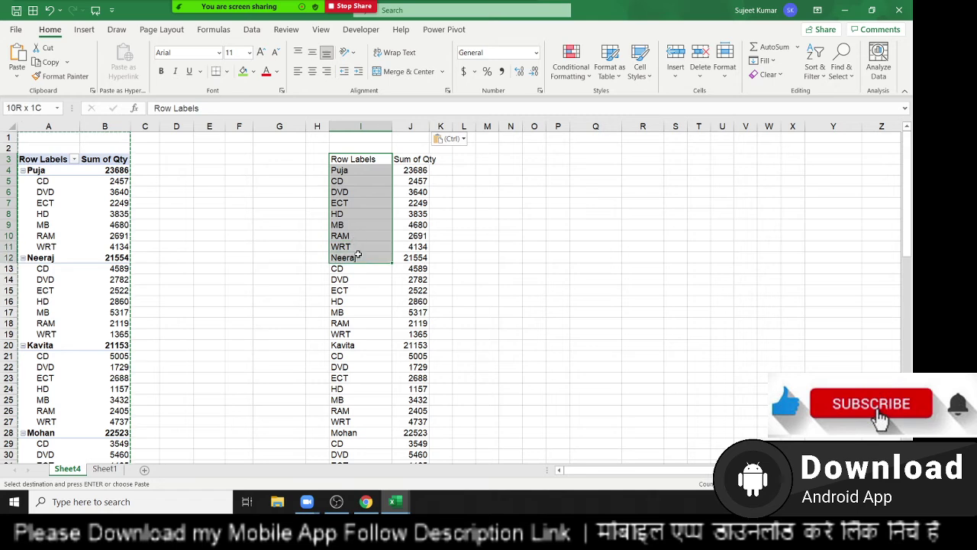
drag(361, 126, 417, 138)
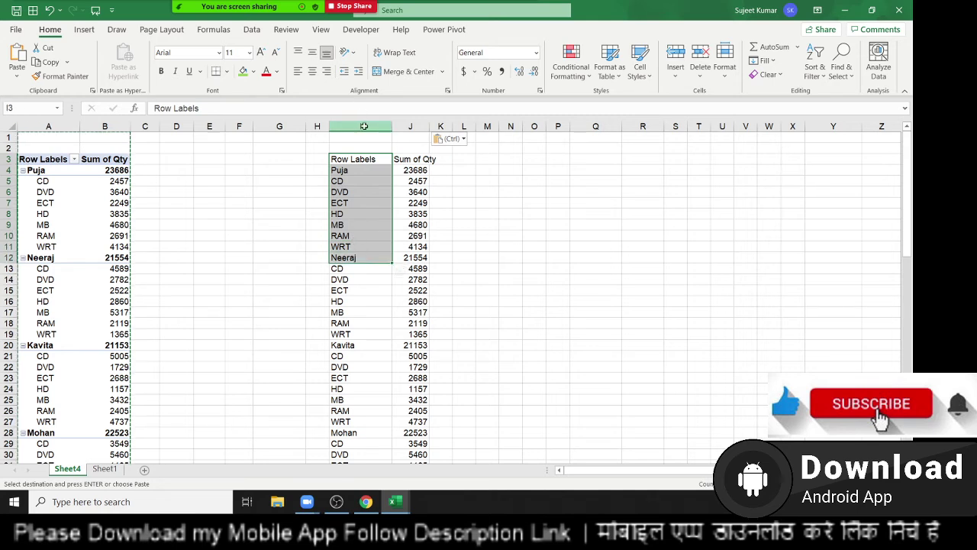
key(Delete)
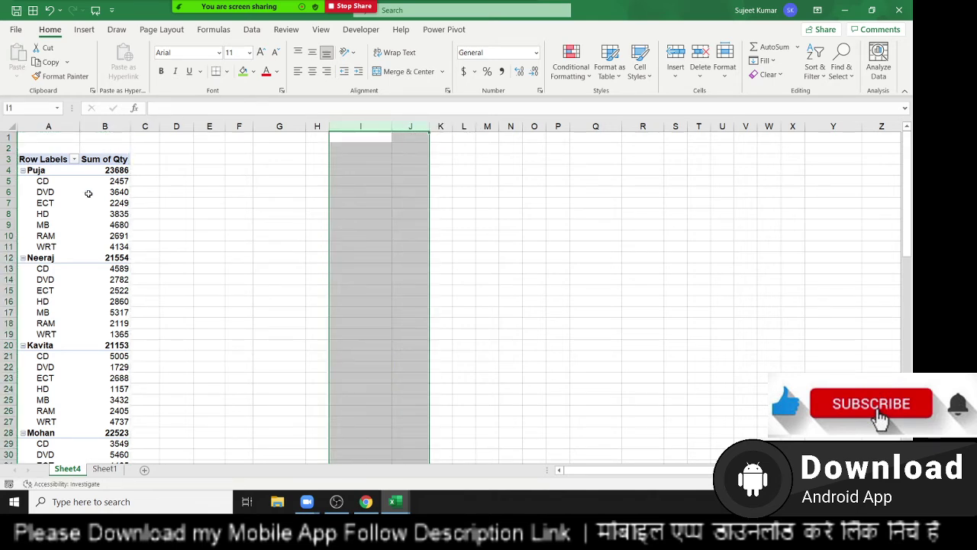
click(87, 192)
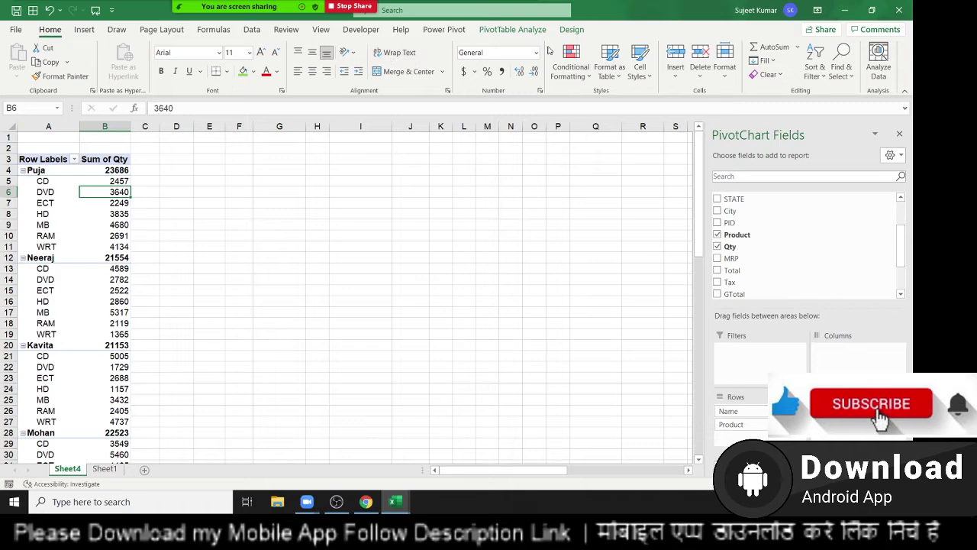
Switch the pivot's report layout to Show in Tabular Form.
click(572, 30)
click(84, 71)
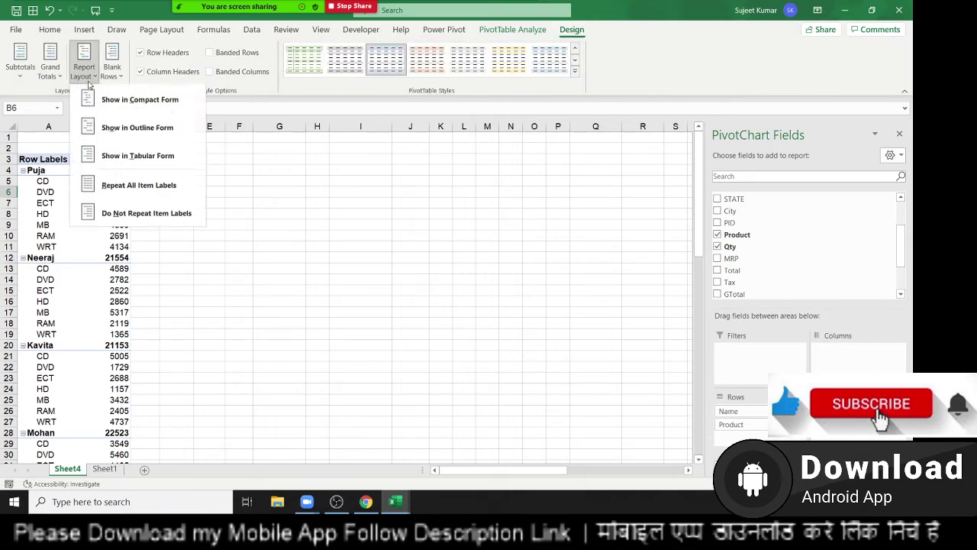
click(113, 157)
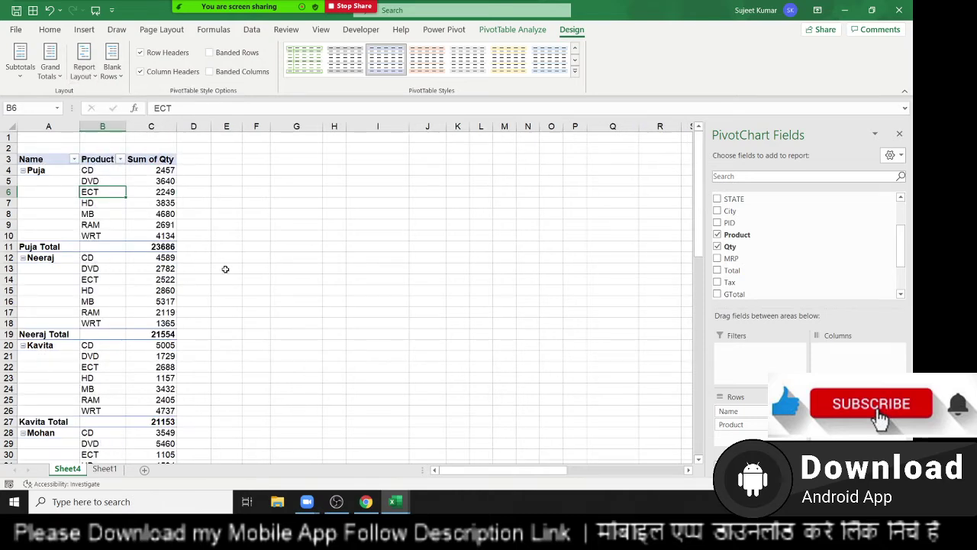
click(226, 268)
scroll(86, 241, down, 4)
scroll(77, 240, down, 2)
scroll(72, 240, up, 6)
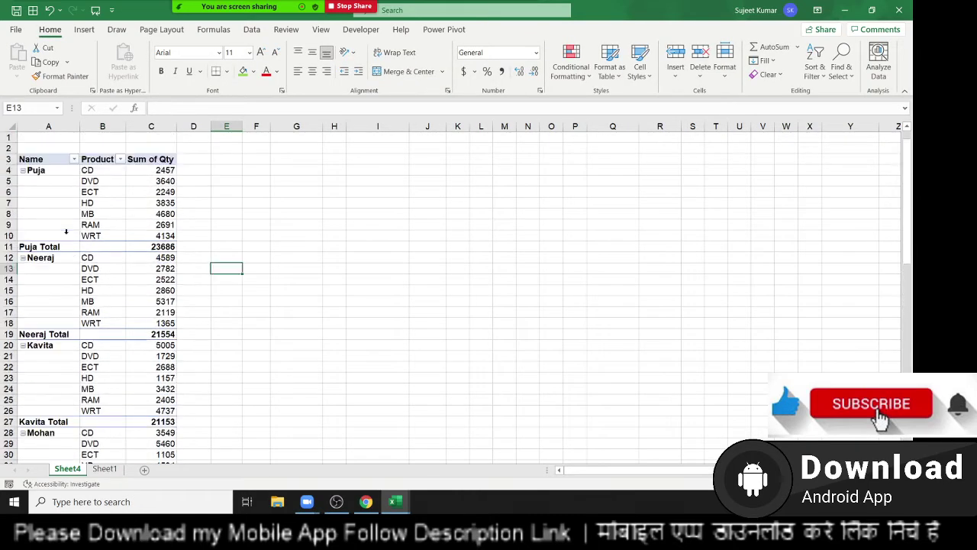
Untick Subtotal "Name" to remove per-name subtotal rows like Puja Total.
click(40, 248)
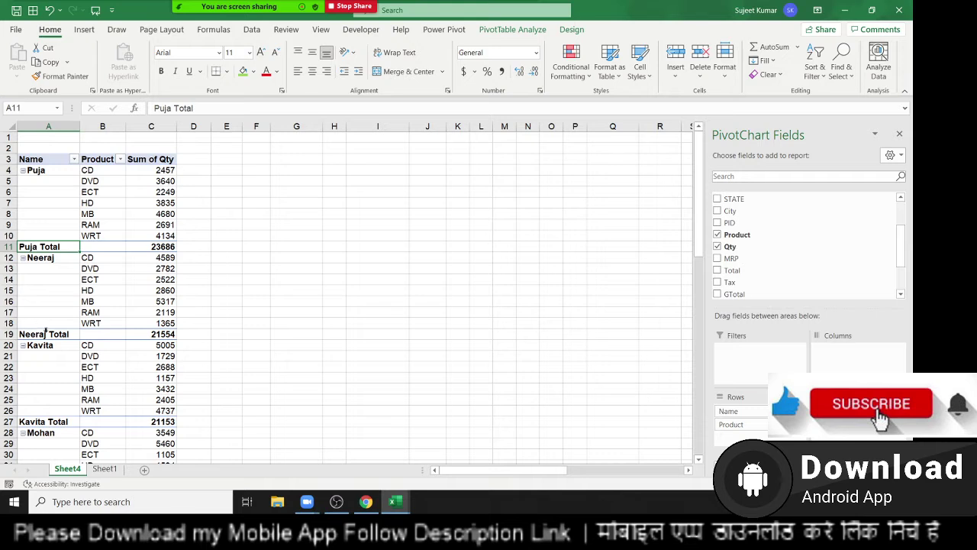
click(46, 329)
click(46, 328)
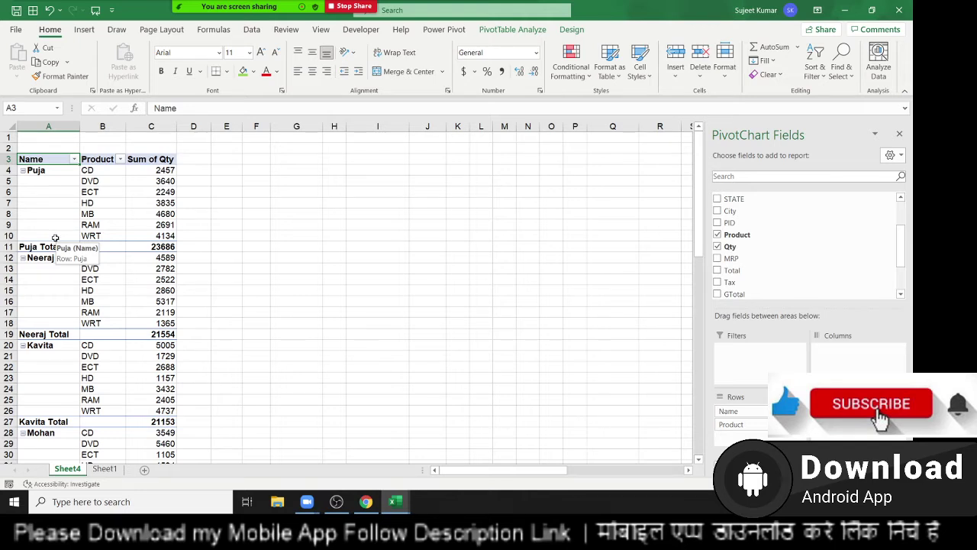
right_click(48, 244)
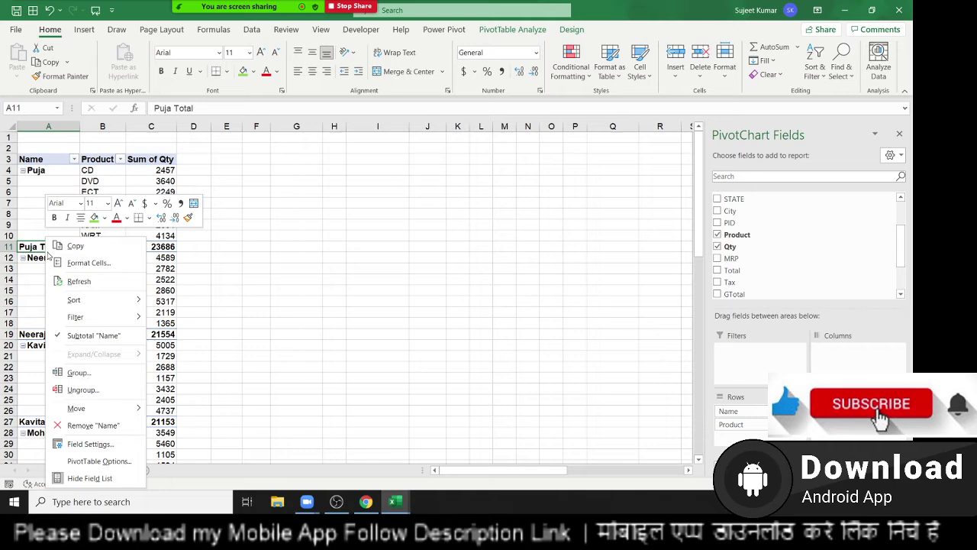
click(89, 336)
Select the blank name cells under Puja and pivot columns A through C.
click(60, 290)
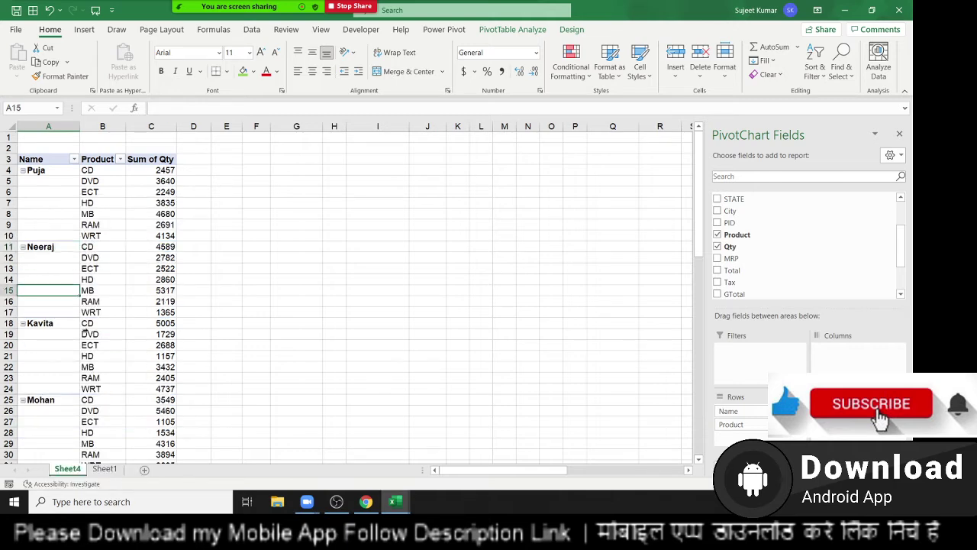
scroll(91, 348, down, 5)
scroll(92, 347, up, 5)
drag(48, 170, 59, 236)
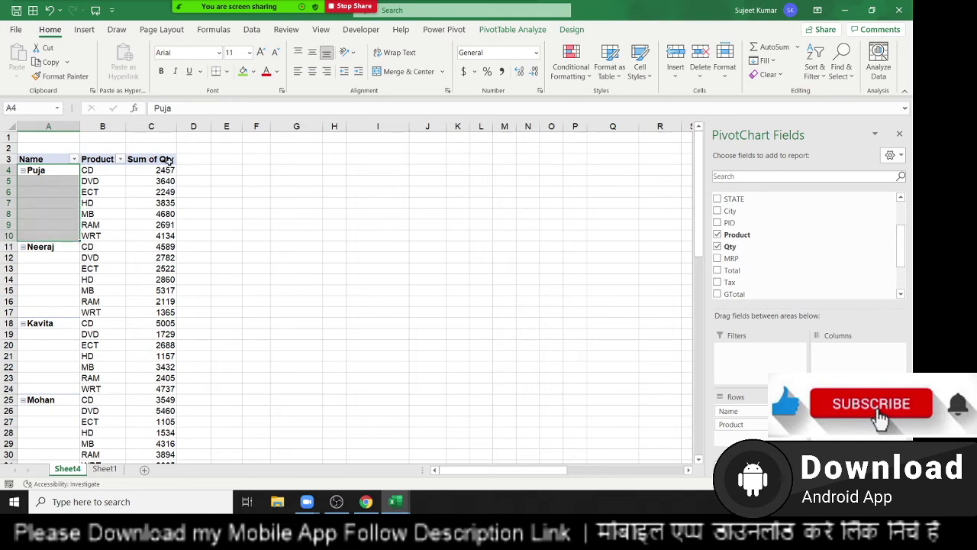
drag(46, 192, 43, 171)
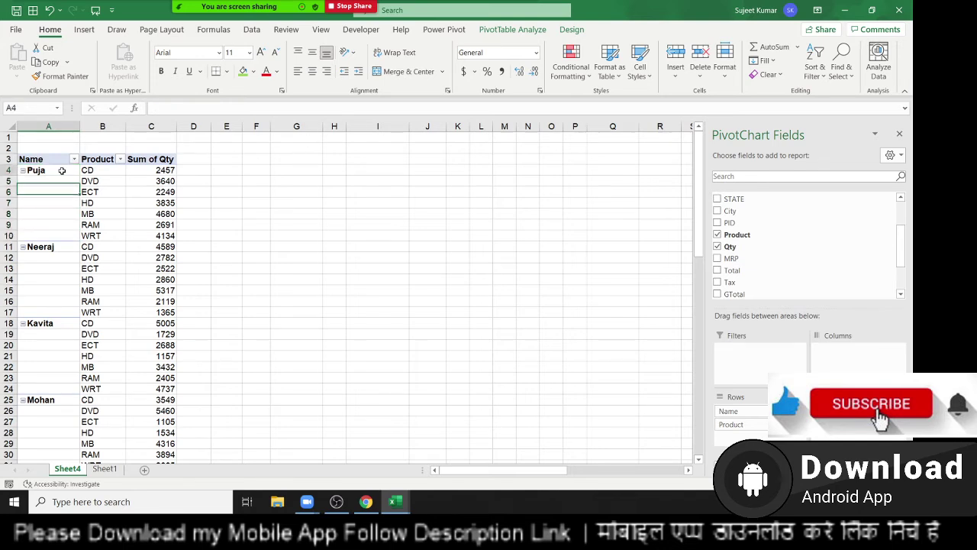
drag(48, 126, 136, 141)
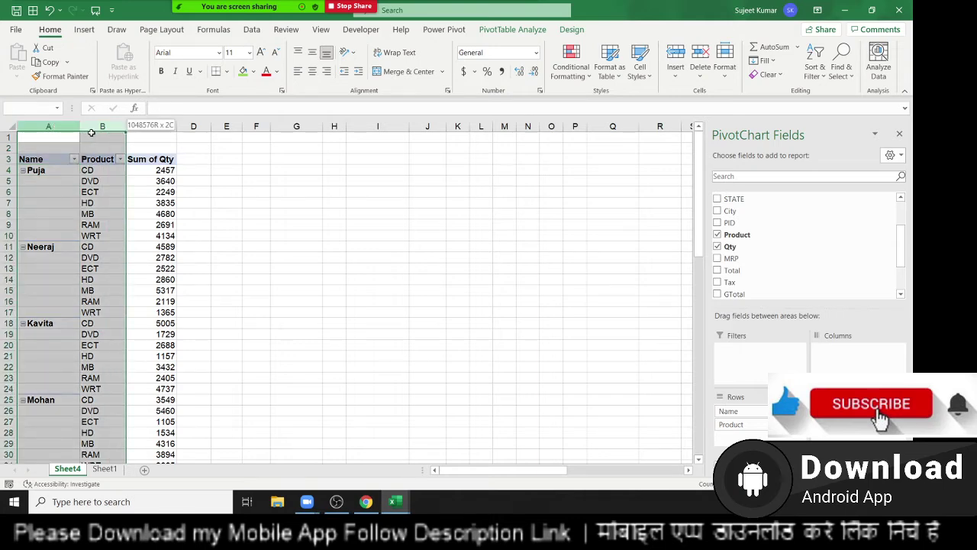
key(ctrl+c)
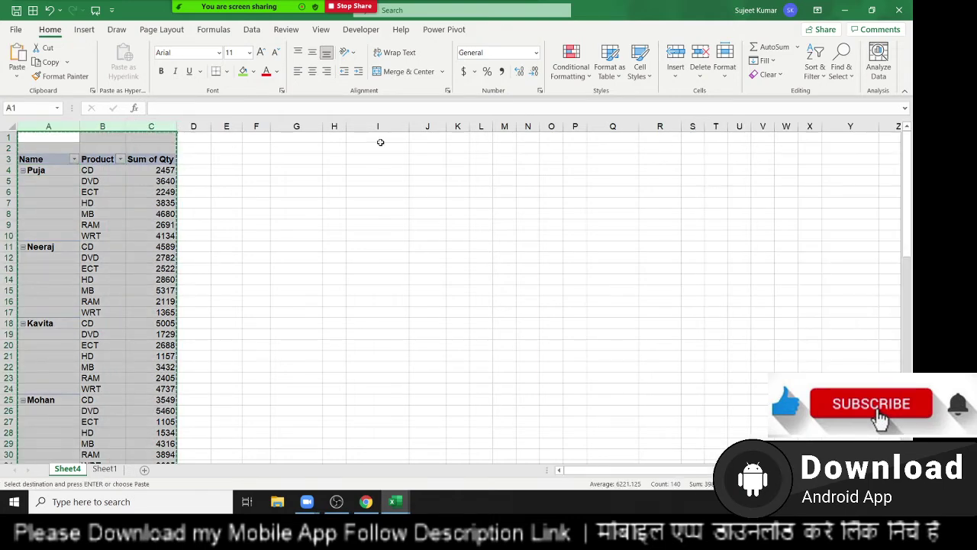
click(378, 137)
click(15, 79)
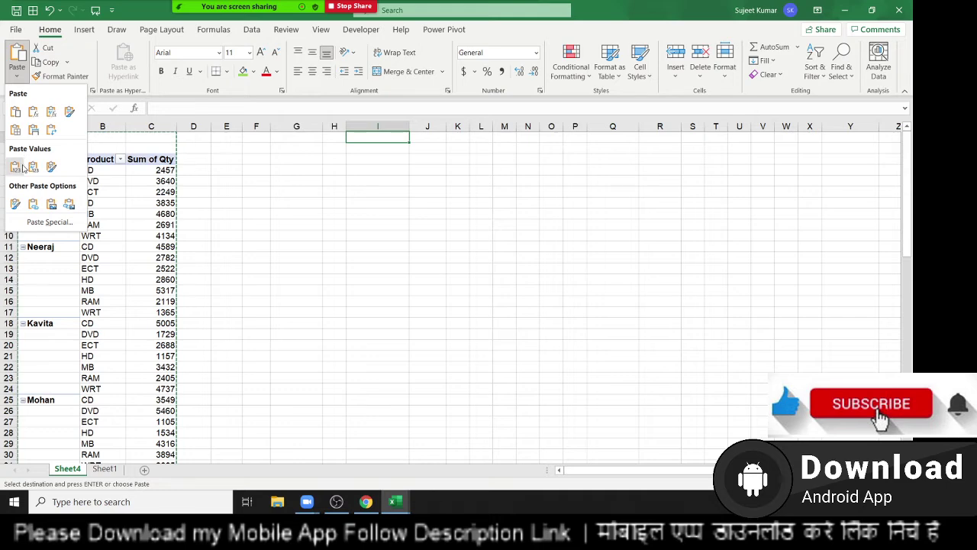
click(22, 168)
key(Escape)
click(368, 161)
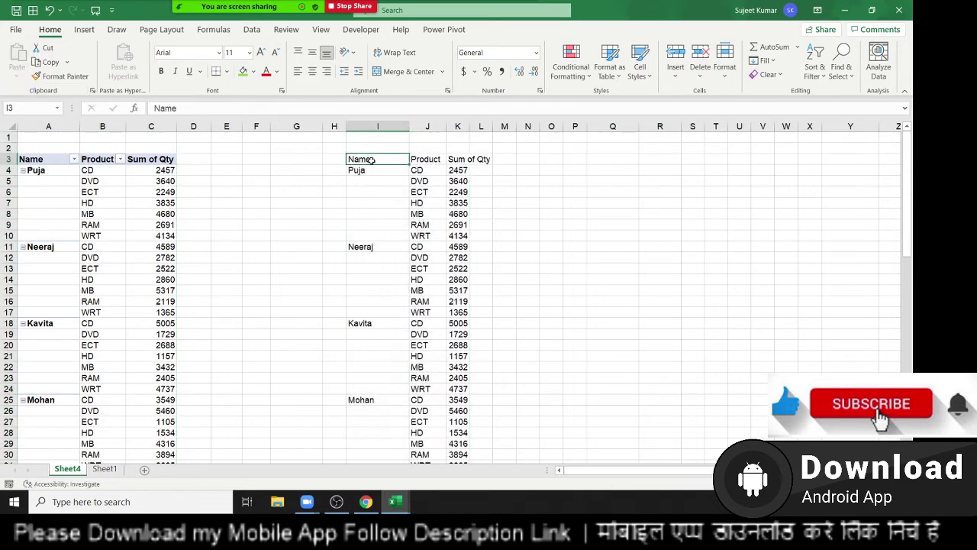
key(ctrl+shift+l)
click(403, 161)
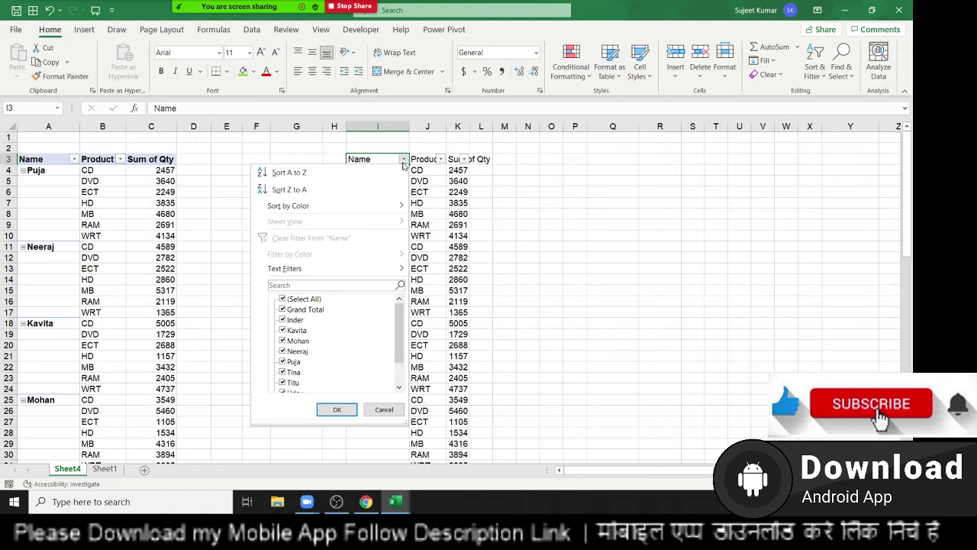
click(300, 299)
click(295, 321)
click(335, 409)
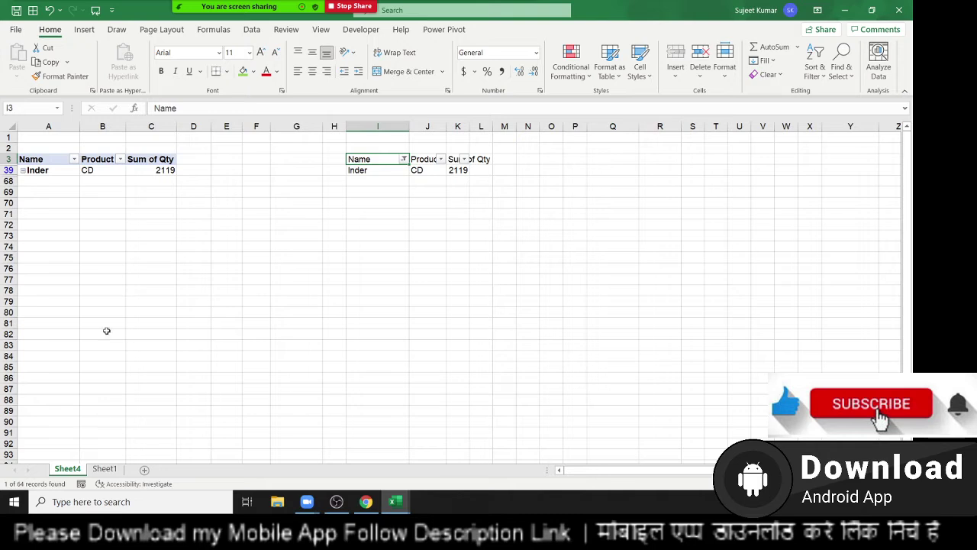
click(401, 160)
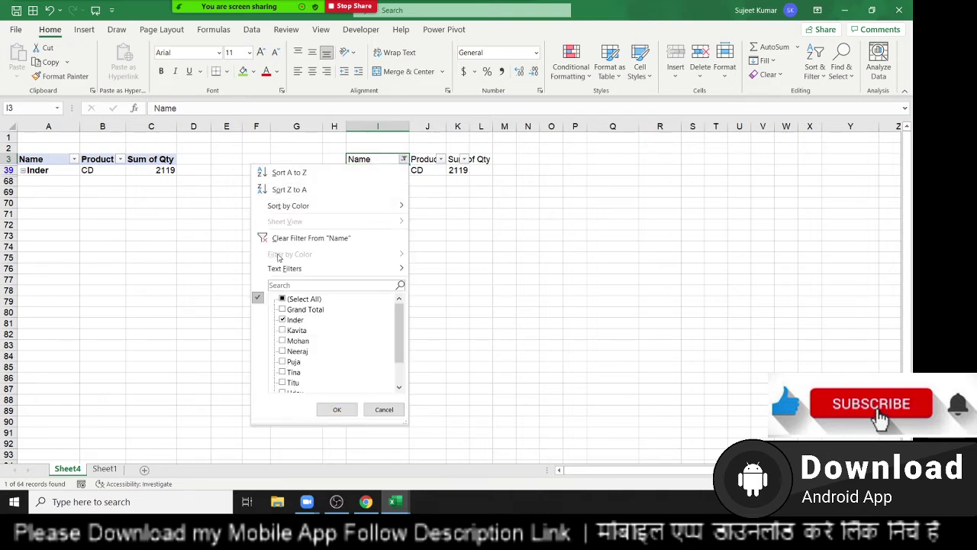
click(282, 298)
click(334, 409)
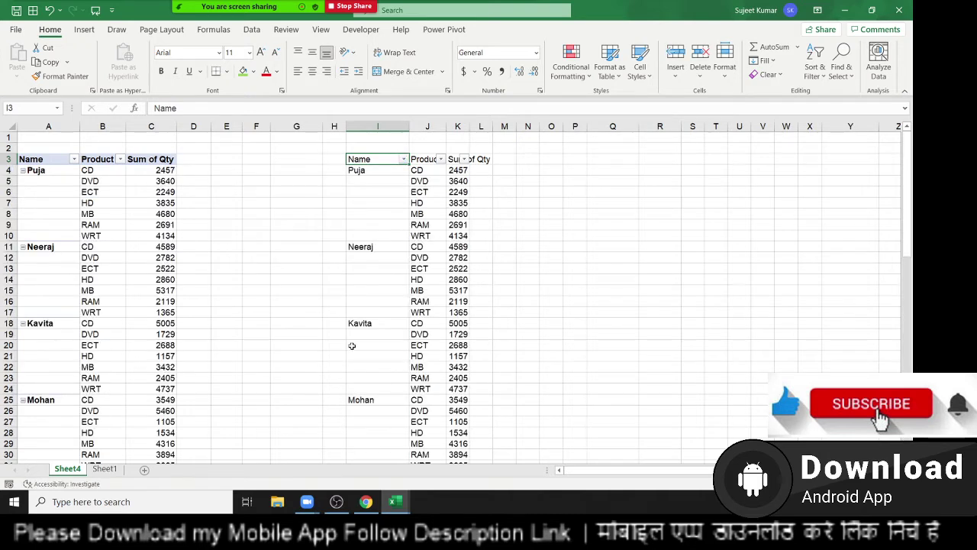
click(394, 170)
mouse_move(409, 175)
mouse_down()
mouse_move(385, 243)
mouse_move(378, 384)
mouse_up()
click(374, 247)
click(374, 323)
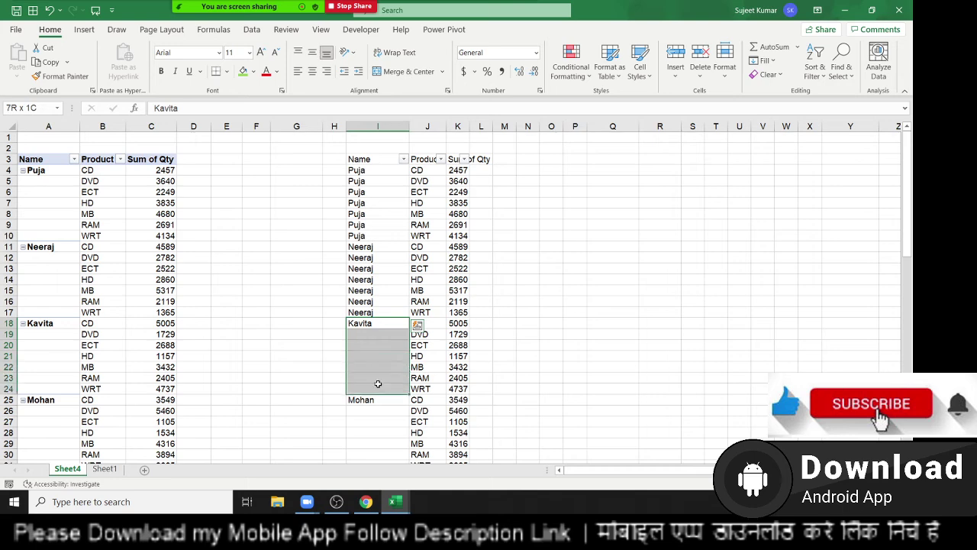
drag(377, 126, 470, 121)
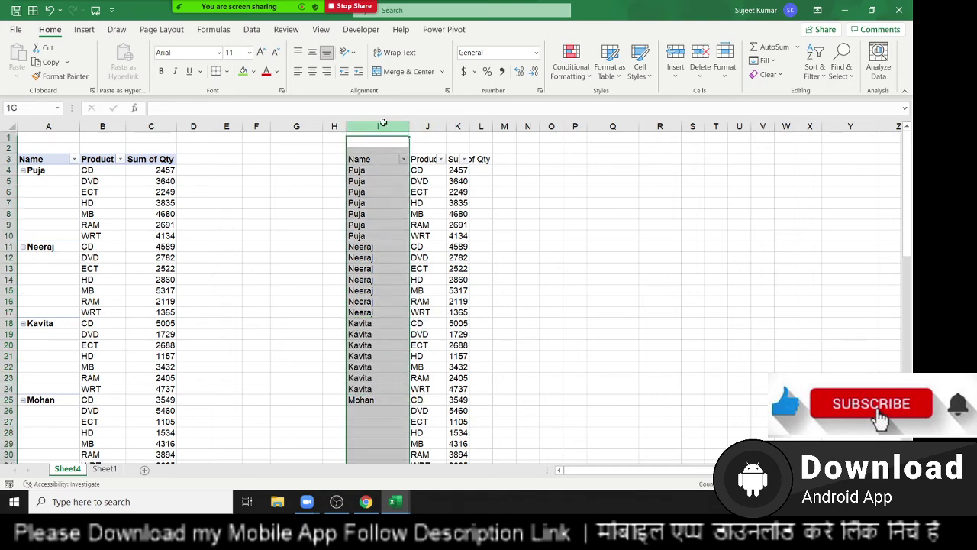
key(Delete)
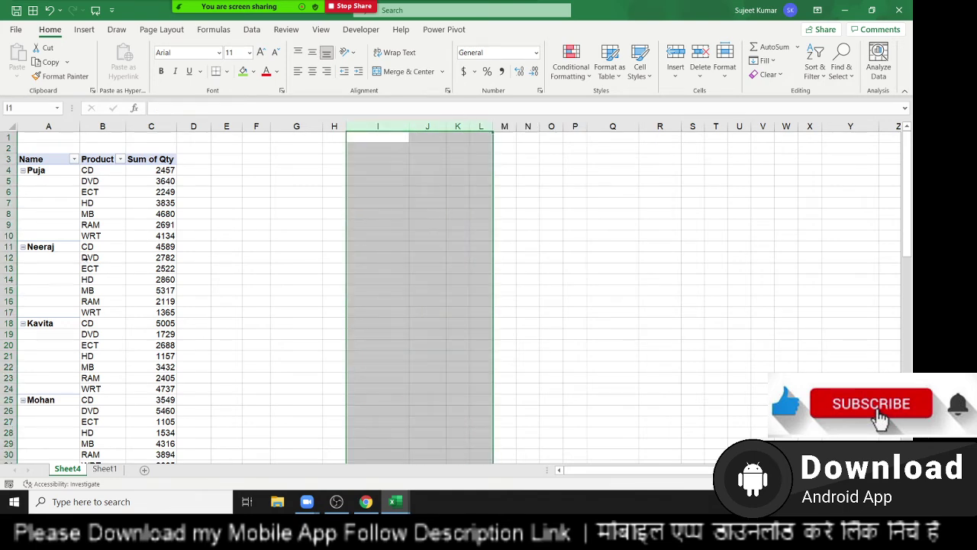
click(102, 257)
Set the pivot layout to Repeat All Item Labels so names appear on every row.
click(572, 29)
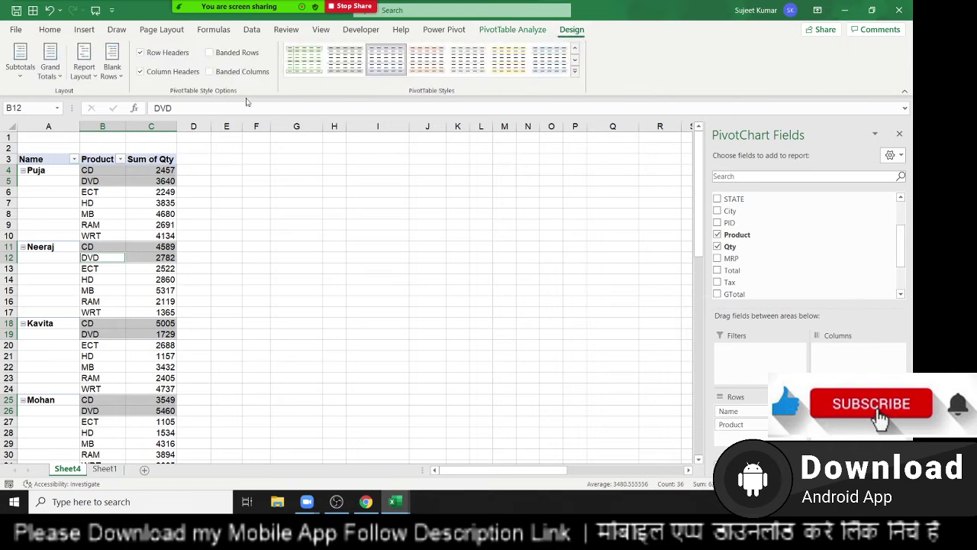
click(84, 70)
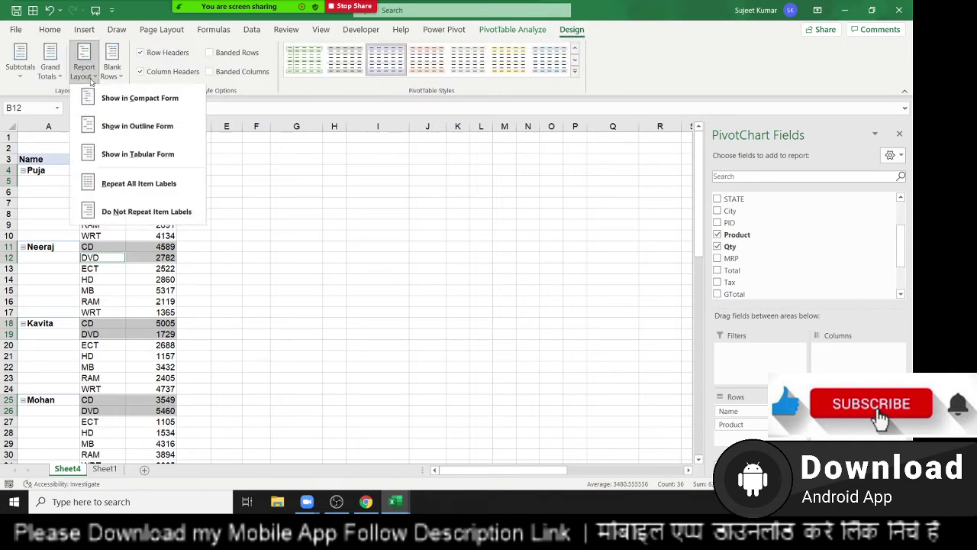
click(139, 185)
scroll(90, 247, down, 6)
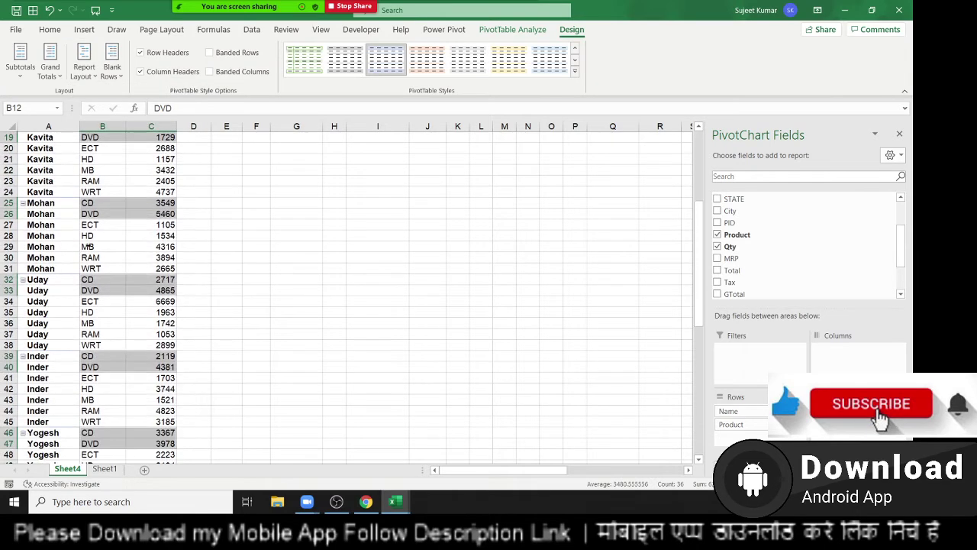
scroll(89, 246, up, 5)
scroll(88, 247, up, 1)
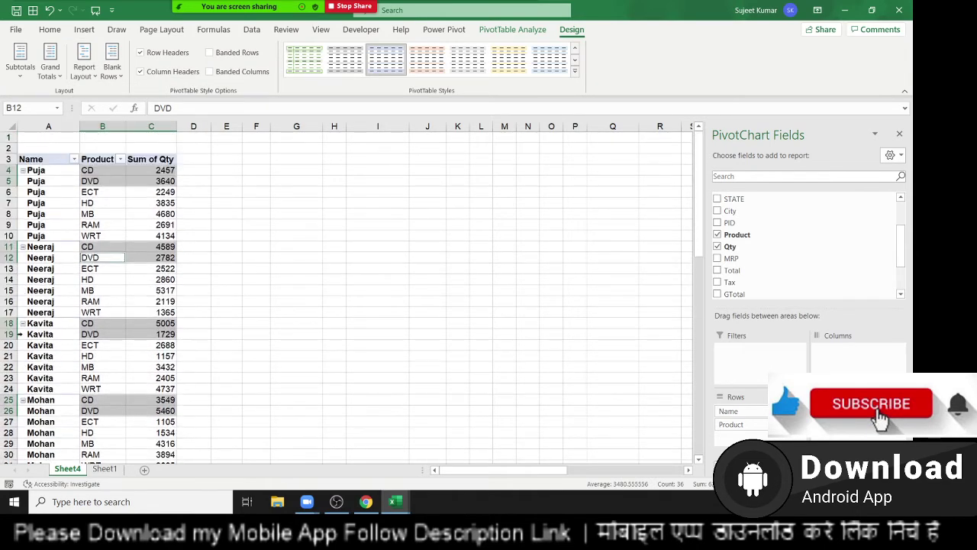
drag(60, 245, 55, 226)
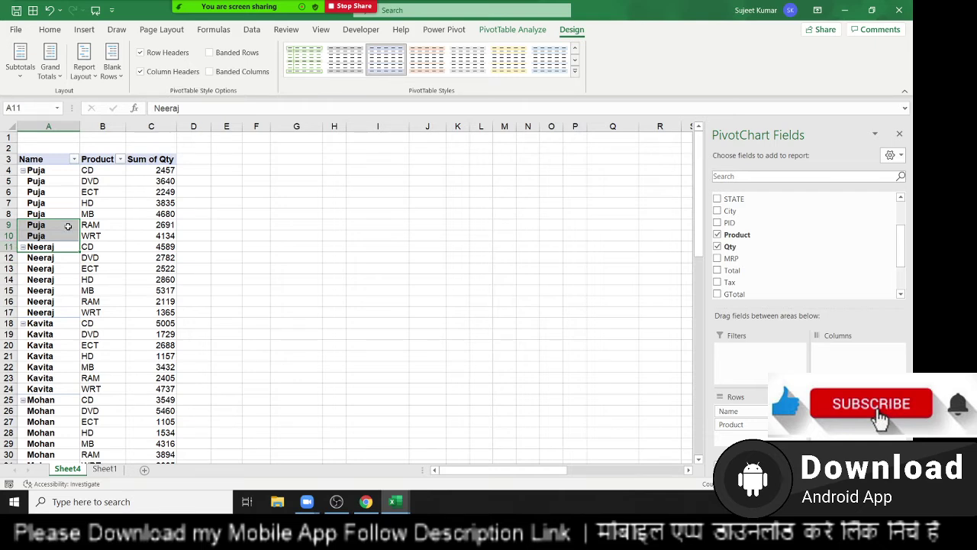
Insert a blank line after each name group, creating blank rows 11, 19 and 27.
click(63, 261)
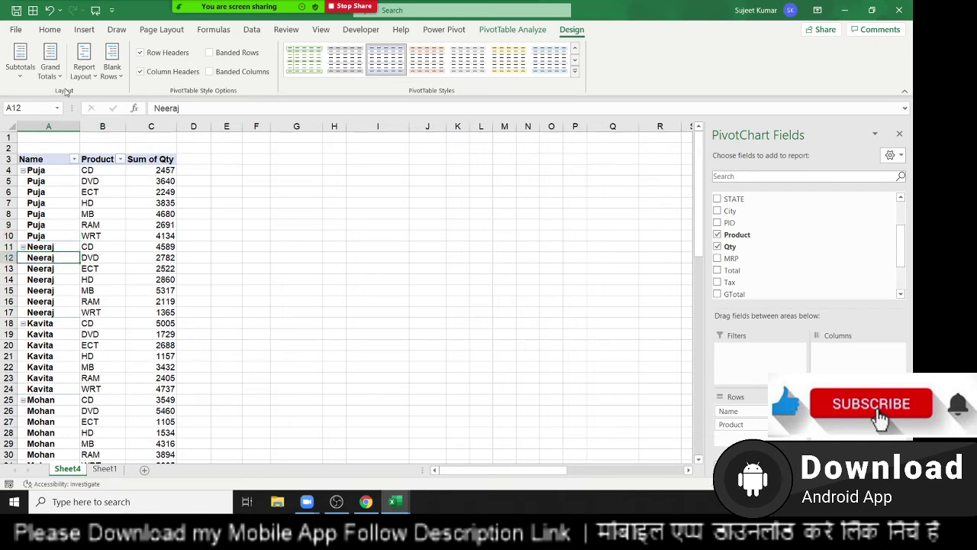
click(112, 74)
click(132, 100)
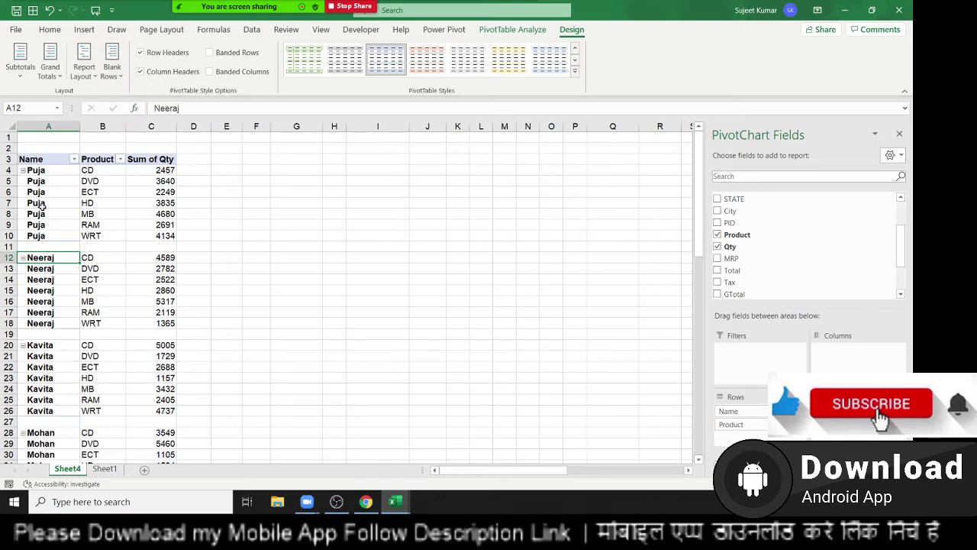
drag(62, 248, 195, 248)
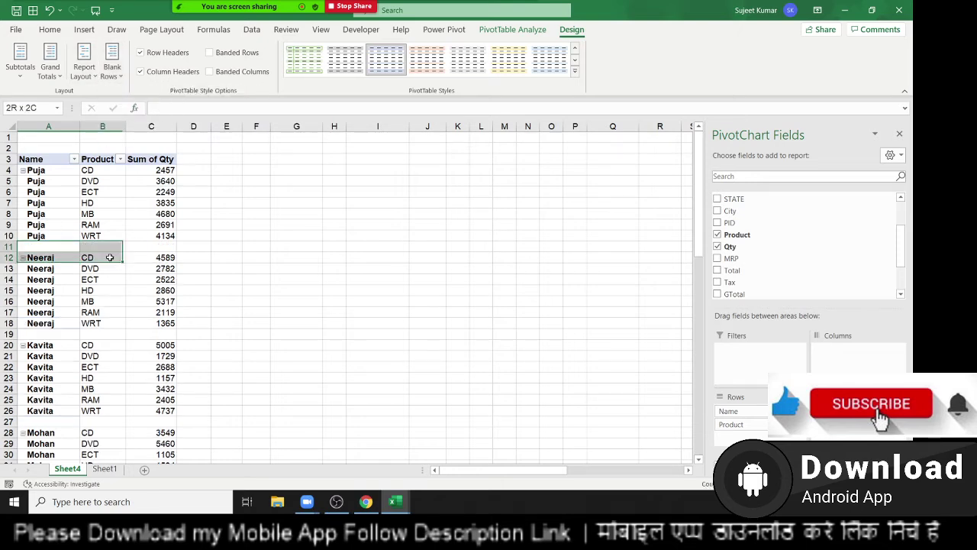
click(69, 335)
drag(99, 332, 168, 335)
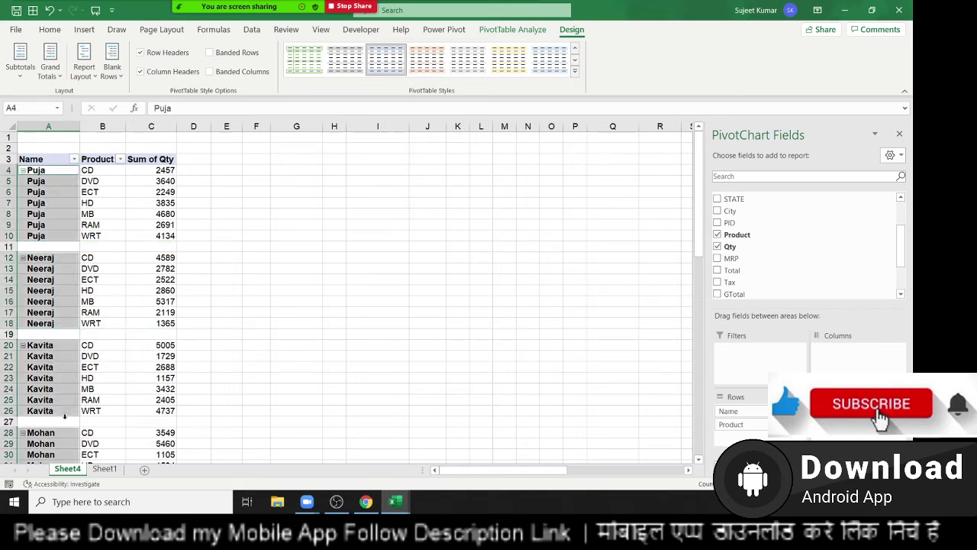
drag(48, 421, 151, 419)
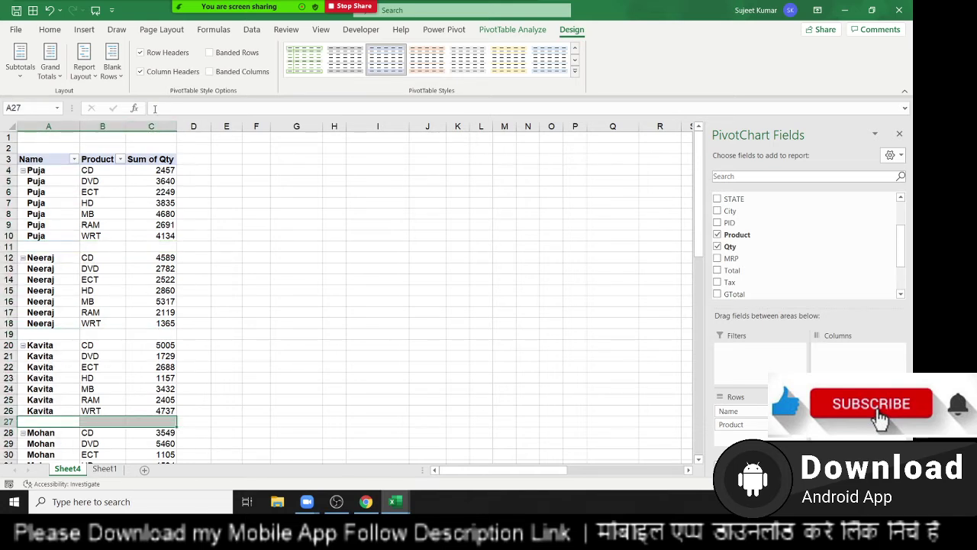
Remove the blank lines and switch the layout to Do Not Repeat Item Labels.
click(113, 67)
click(142, 128)
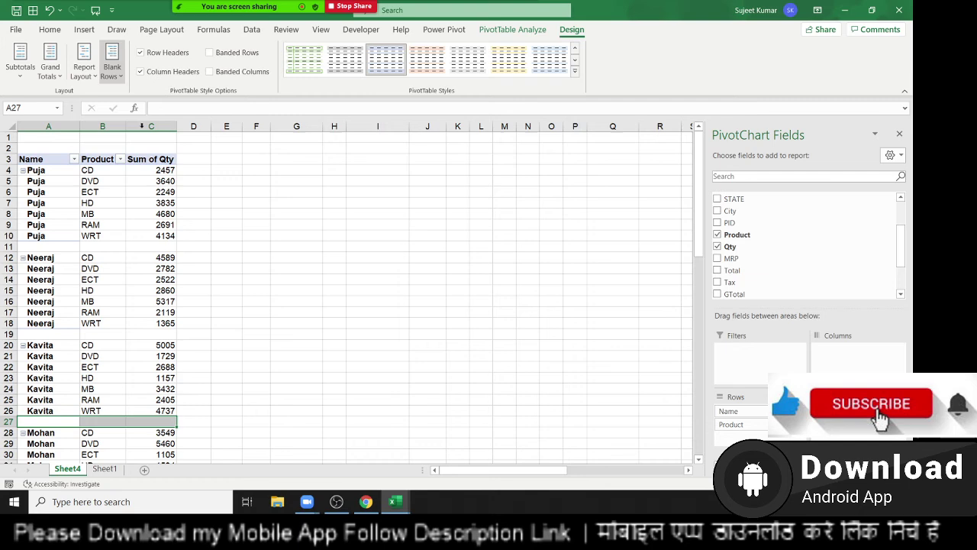
click(88, 72)
click(113, 216)
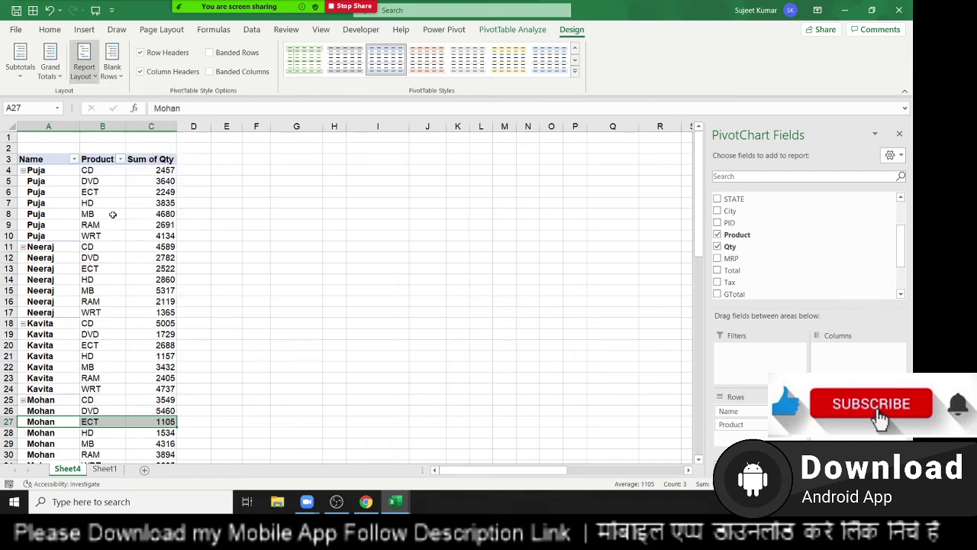
click(151, 233)
scroll(127, 199, down, 4)
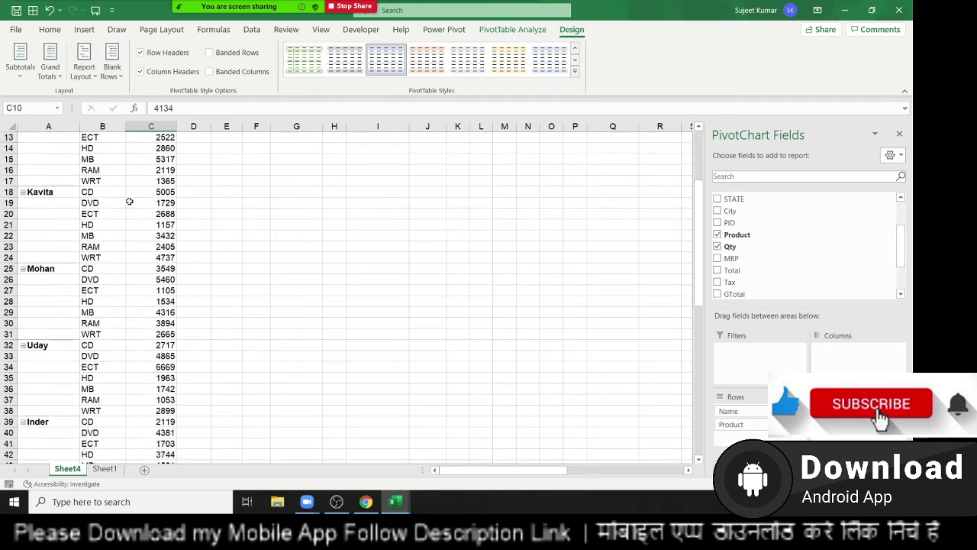
scroll(127, 199, up, 4)
drag(46, 170, 56, 234)
Try Merge & Center on the Puja cells and dismiss the cannot-change warning.
click(50, 29)
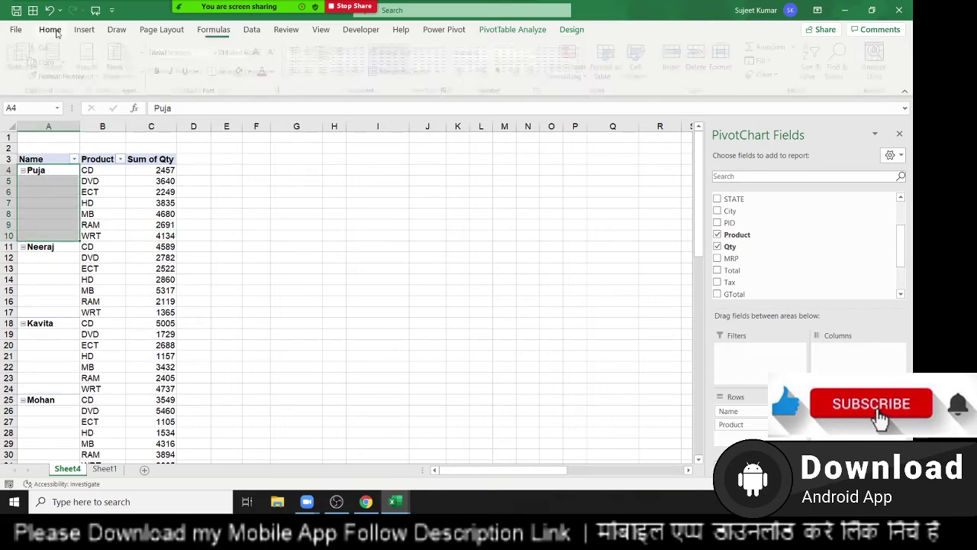
click(389, 71)
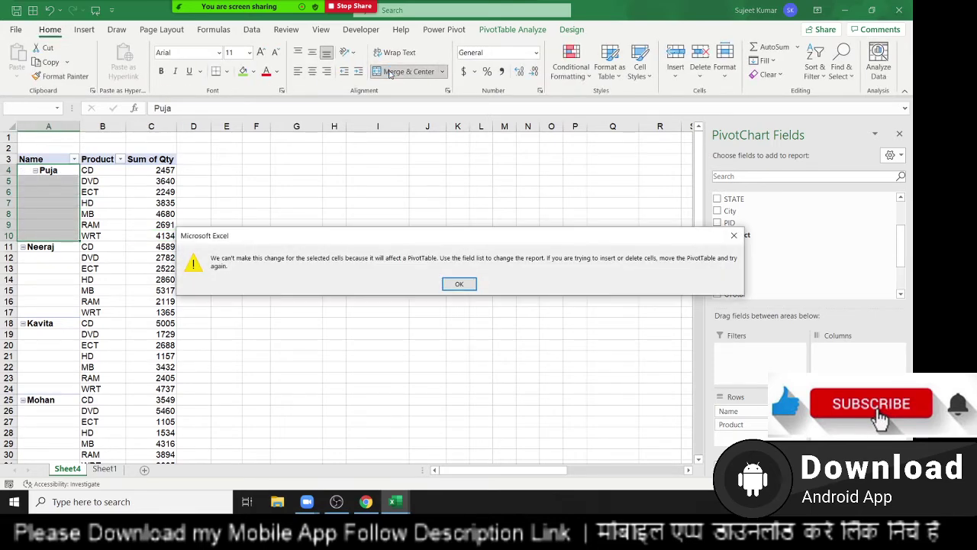
click(459, 283)
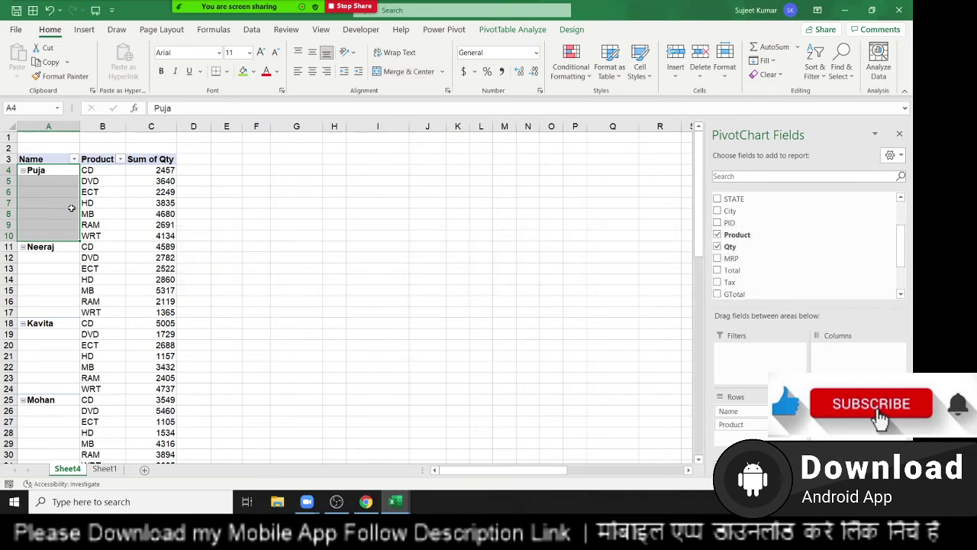
right_click(66, 203)
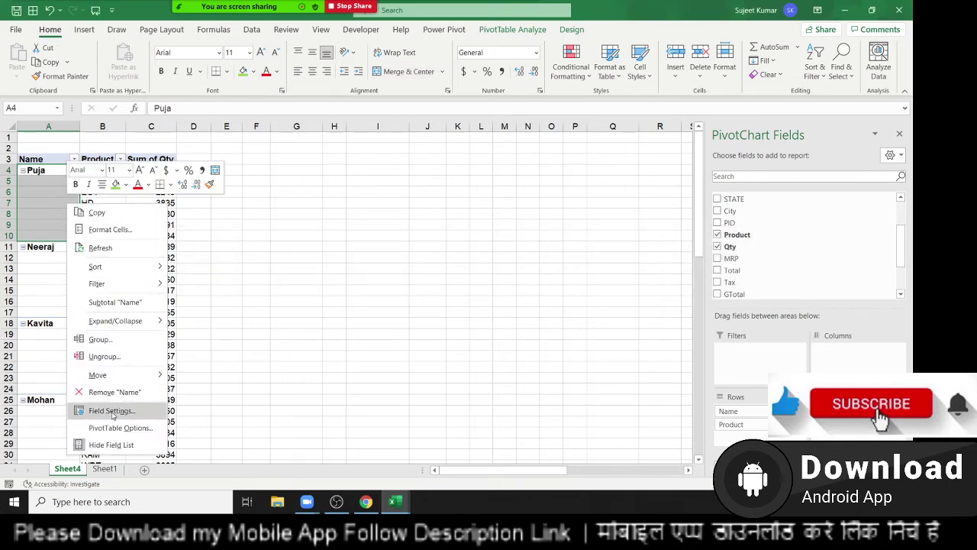
click(41, 195)
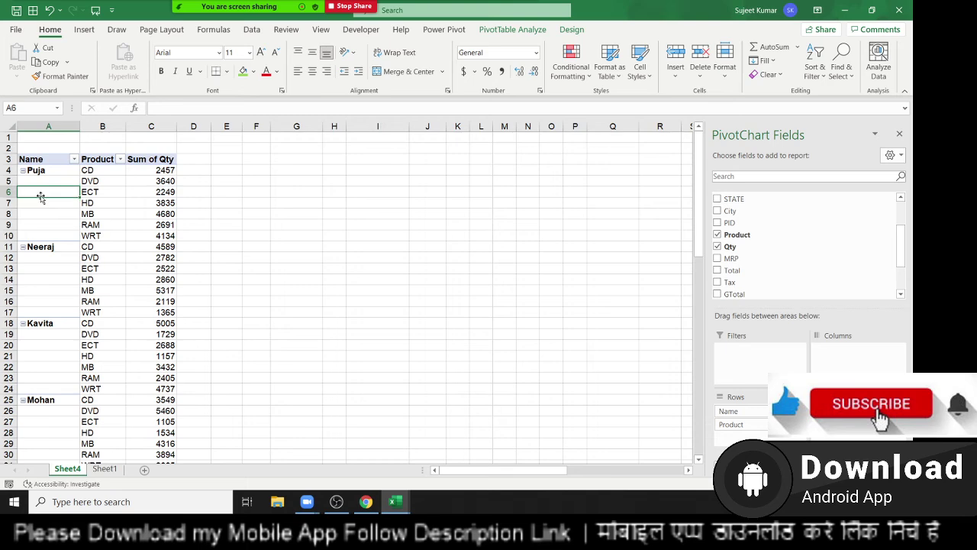
Turn on 'Merge and center cells with labels' in PivotTable Options.
right_click(43, 195)
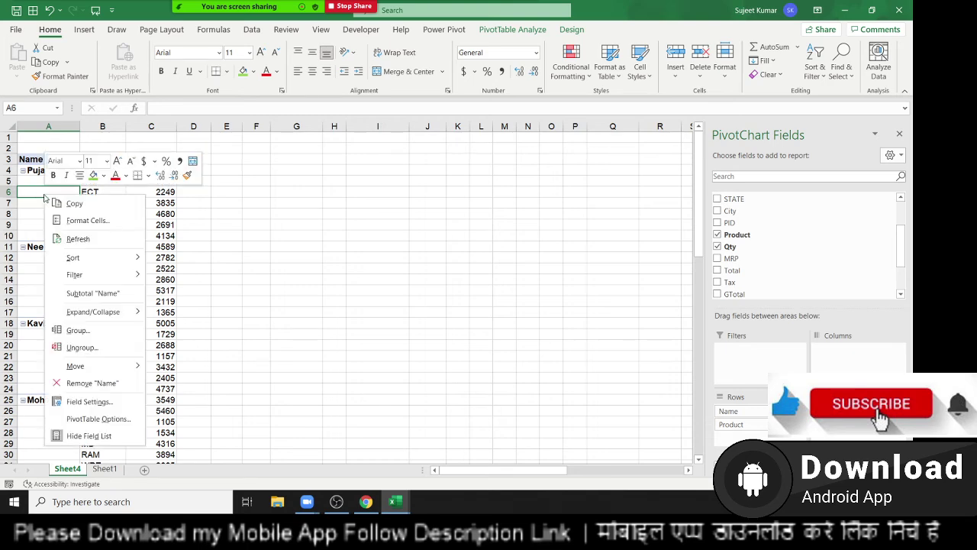
click(93, 422)
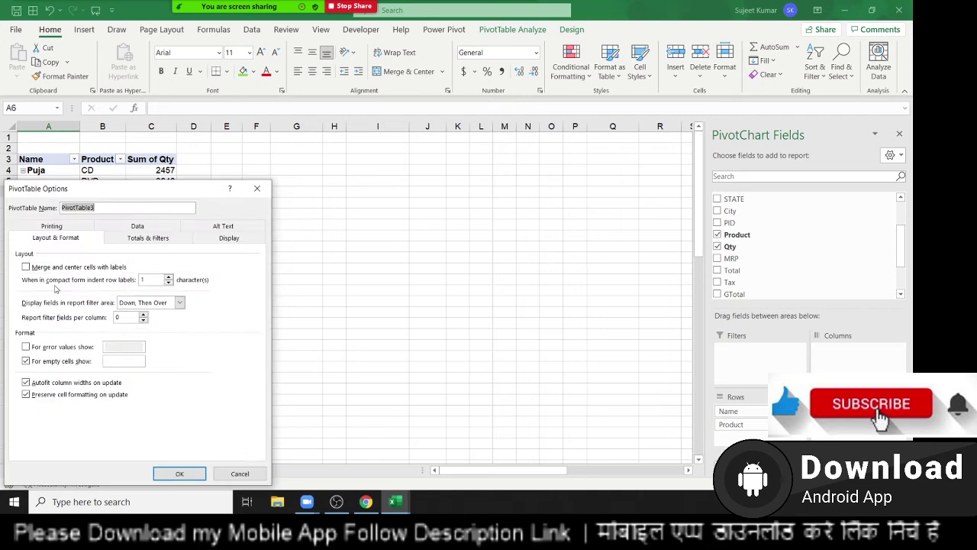
click(52, 269)
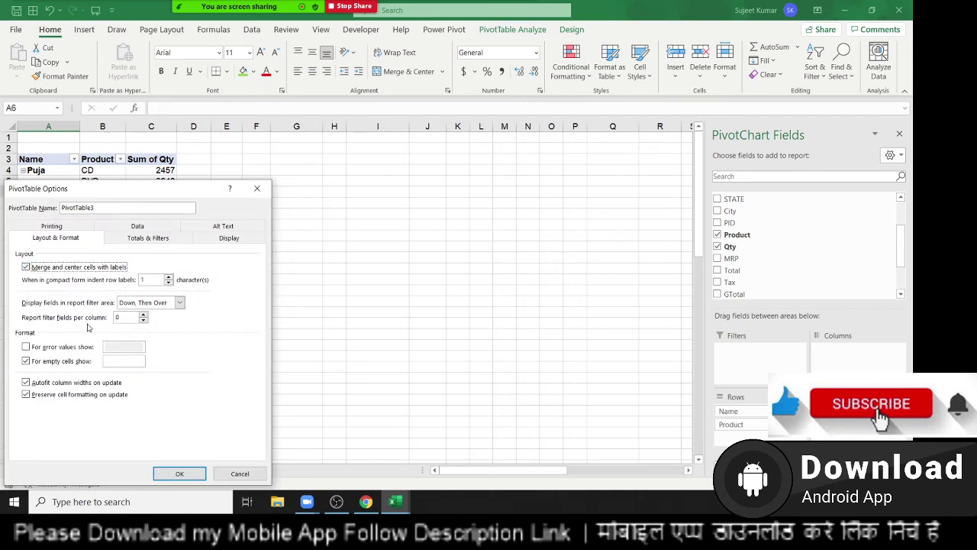
click(182, 477)
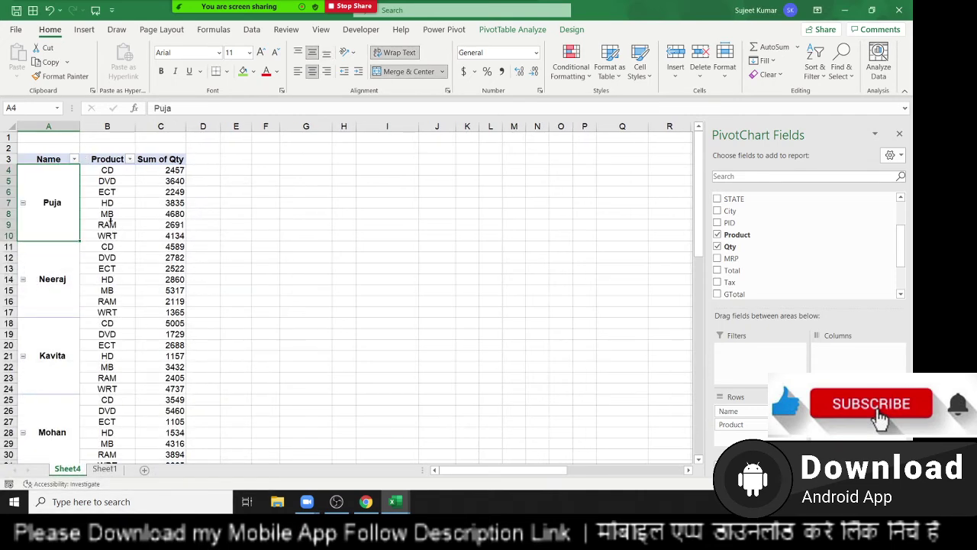
Check the merged Neeraj, Kavita, Mohan and Puja labels and Puja's DVD quantity 3640.
click(58, 281)
click(50, 333)
click(52, 406)
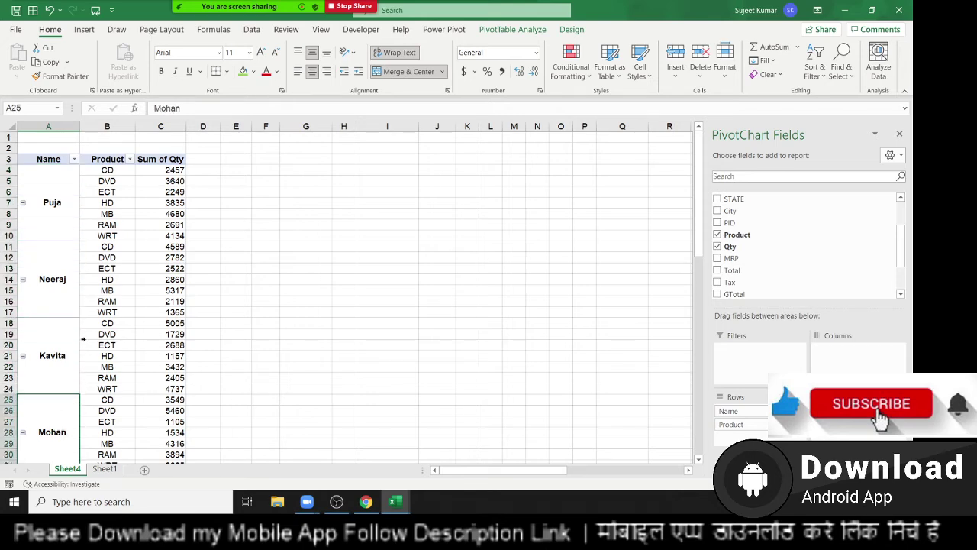
scroll(77, 337, down, 4)
scroll(77, 336, down, 2)
scroll(77, 332, up, 4)
scroll(78, 329, up, 2)
click(55, 208)
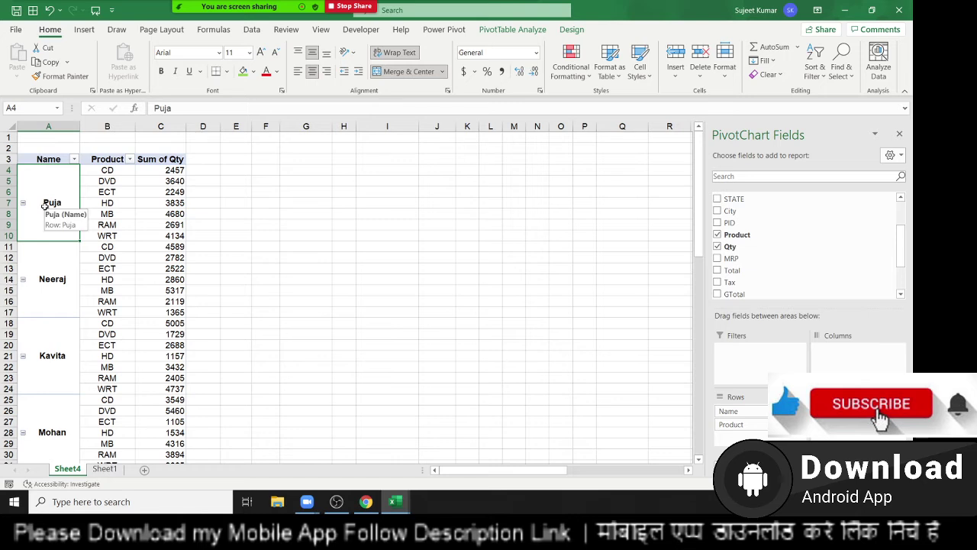
click(105, 184)
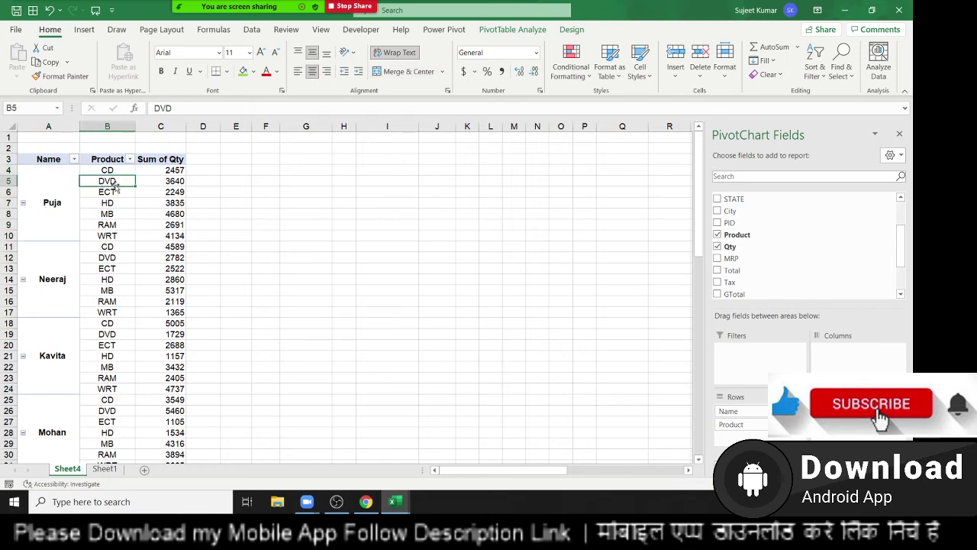
click(159, 186)
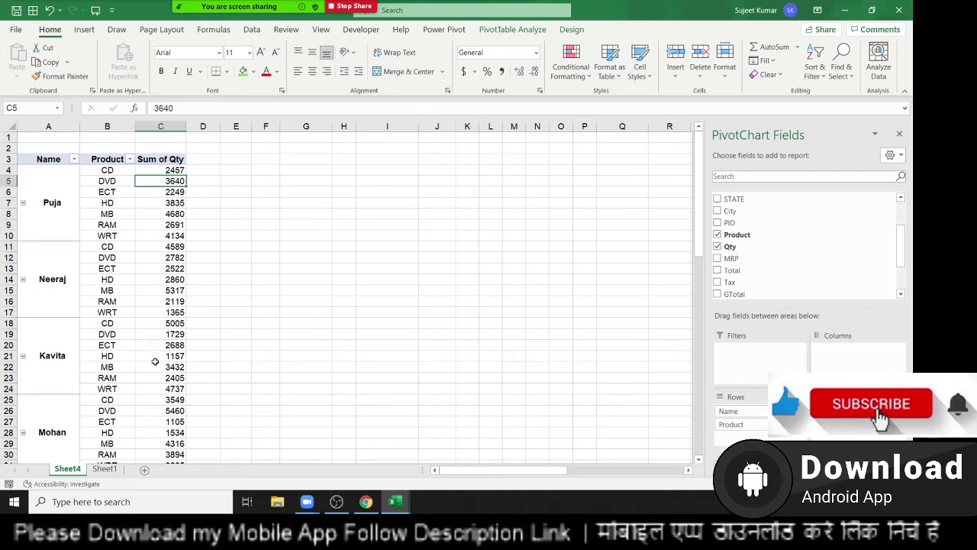
click(104, 468)
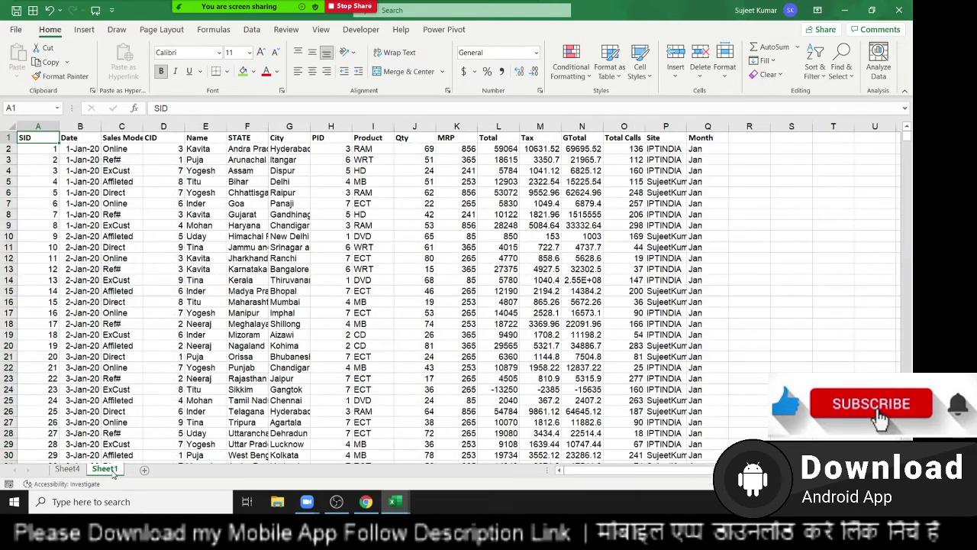
click(67, 468)
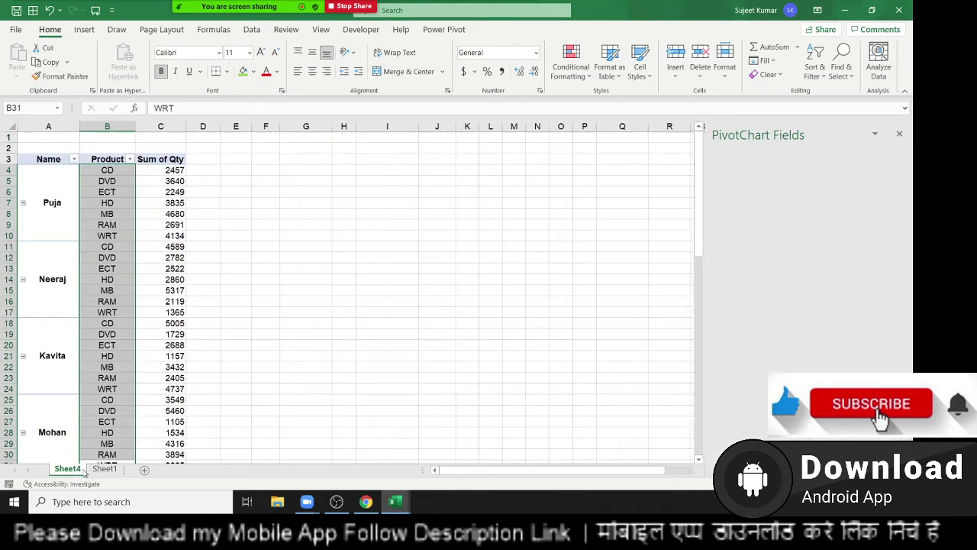
double_click(173, 181)
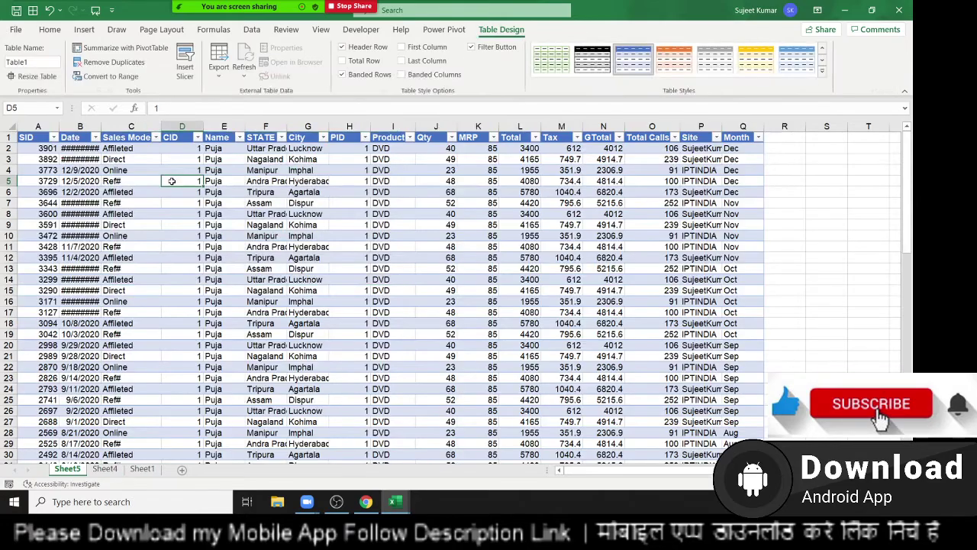
scroll(420, 285, down, 8)
scroll(420, 286, down, 1)
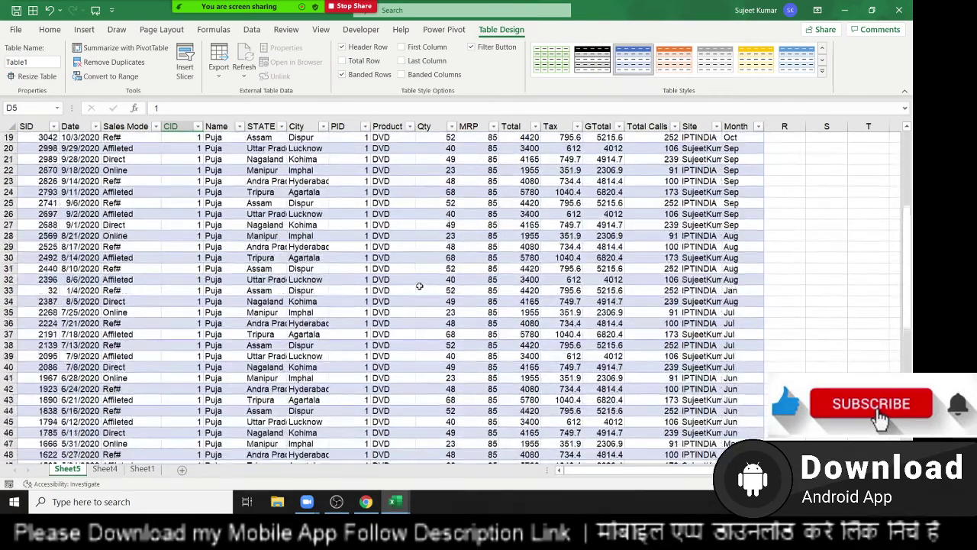
scroll(419, 285, down, 3)
scroll(420, 286, up, 3)
scroll(419, 286, up, 4)
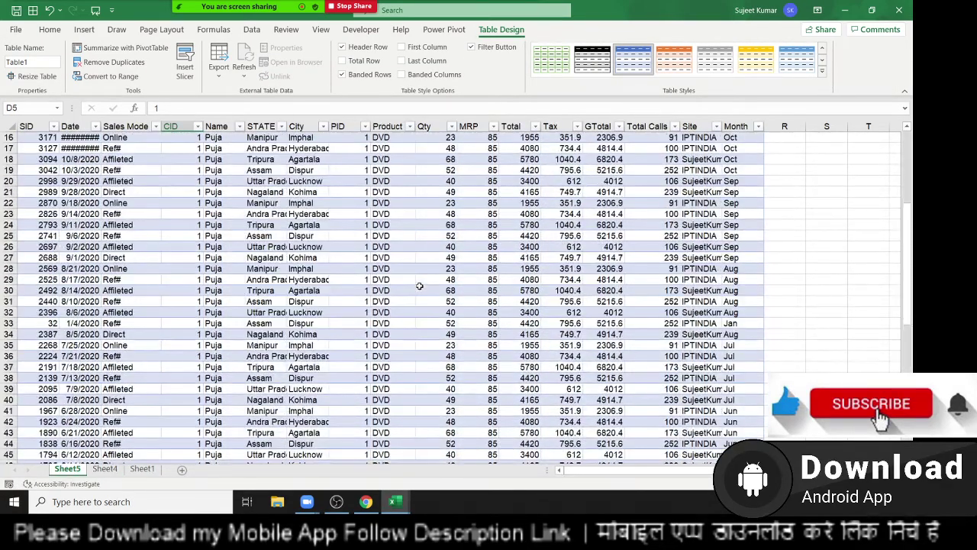
click(223, 192)
click(381, 192)
scroll(428, 229, down, 2)
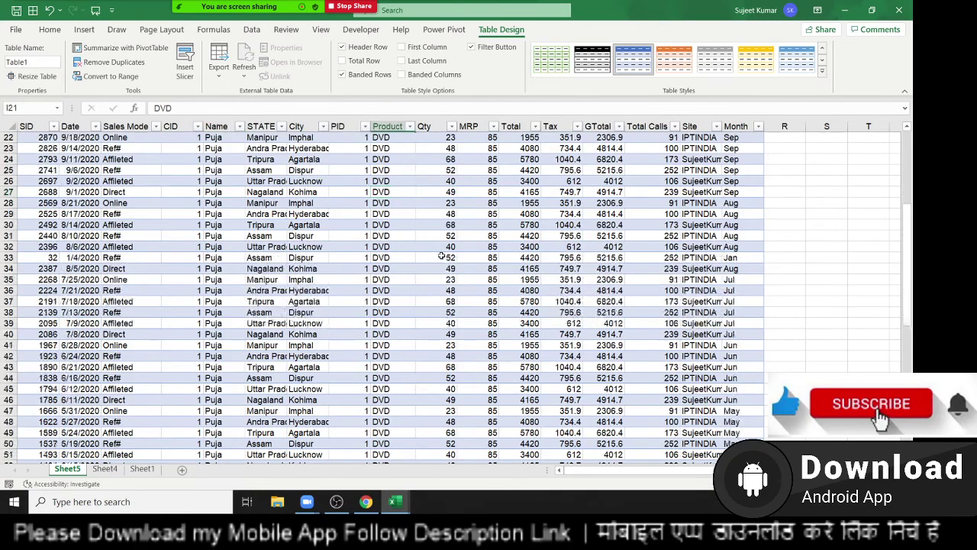
scroll(441, 257, down, 9)
scroll(440, 257, down, 5)
scroll(436, 256, up, 4)
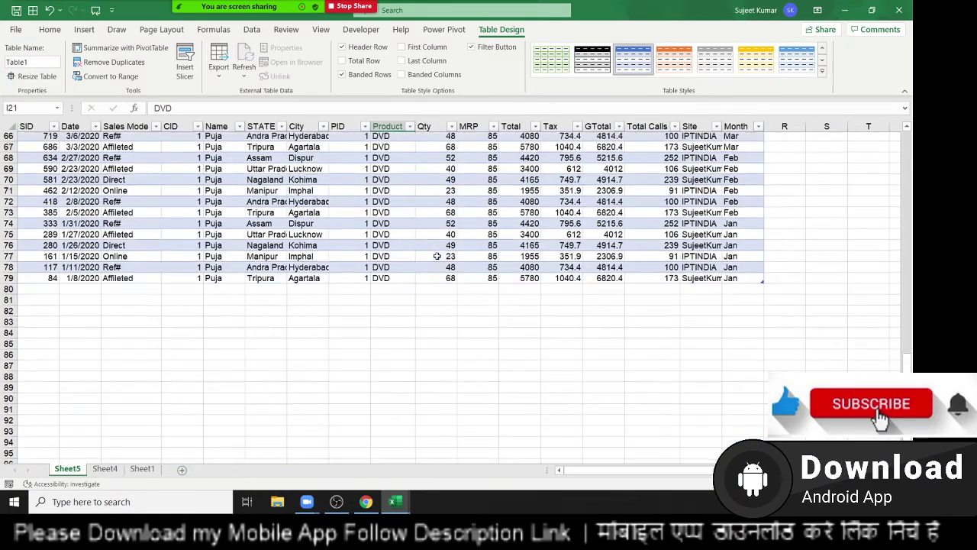
scroll(437, 257, up, 6)
scroll(435, 255, up, 6)
scroll(433, 255, up, 6)
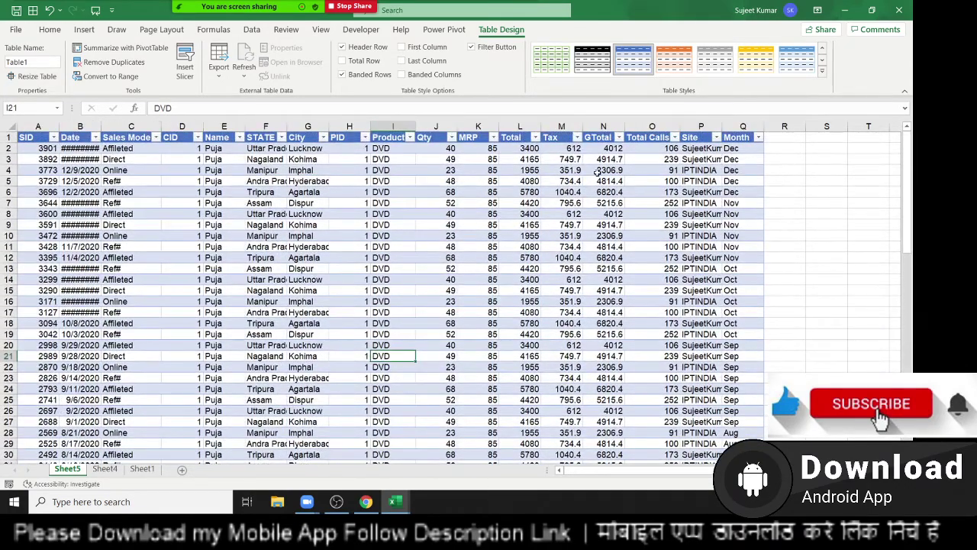
Close Book4 without saving and select the whole data block A1:Q3914 on Data.
click(900, 10)
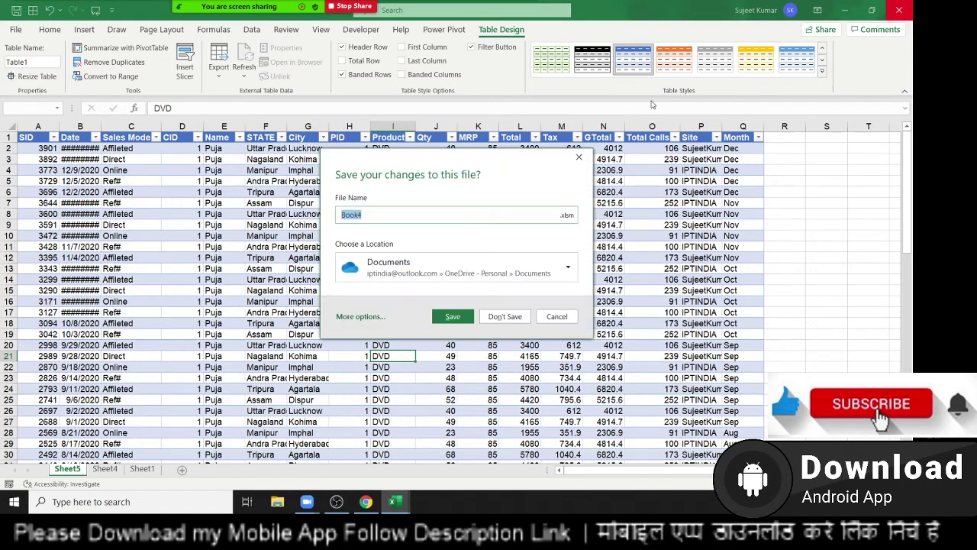
click(521, 318)
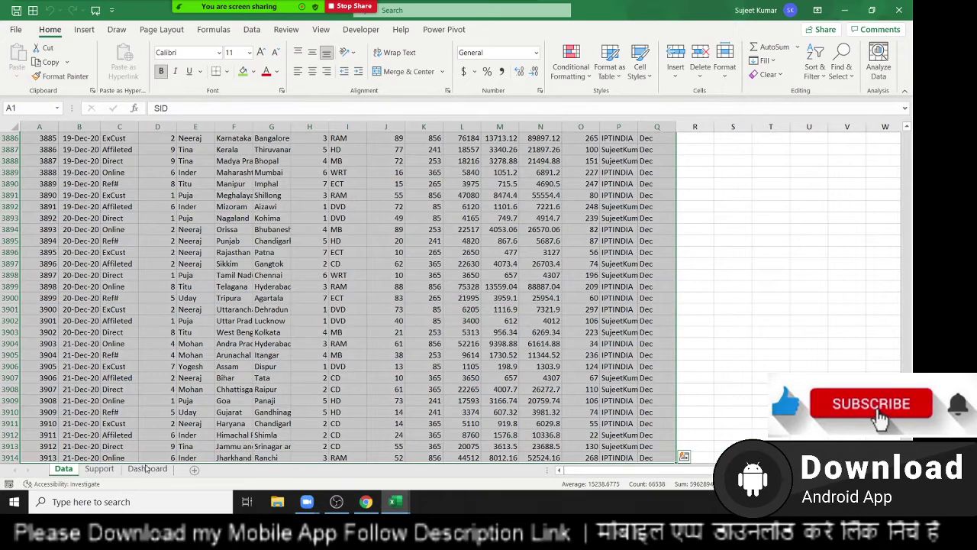
click(374, 240)
click(141, 284)
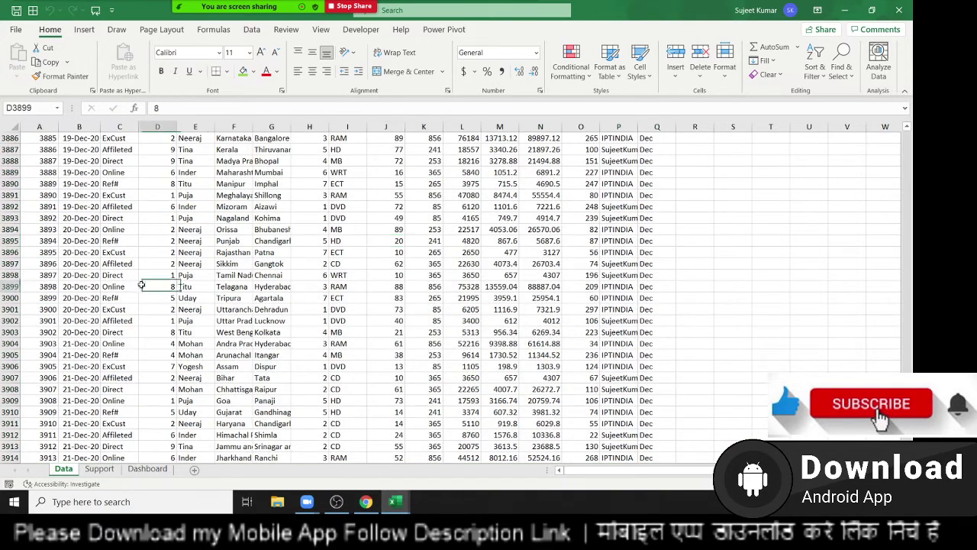
key(ctrl+Up)
key(ctrl+Left)
key(ctrl+shift+Right)
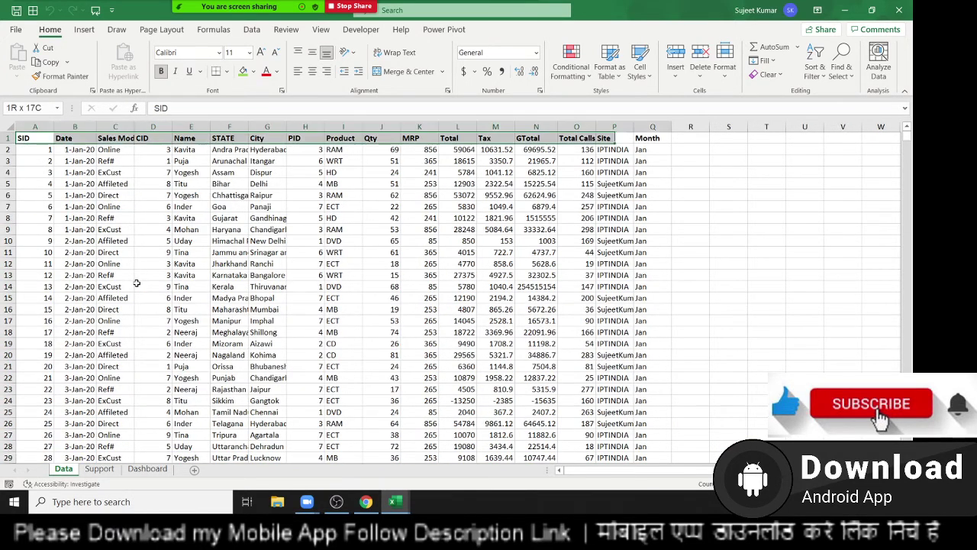
key(ctrl+shift+Down)
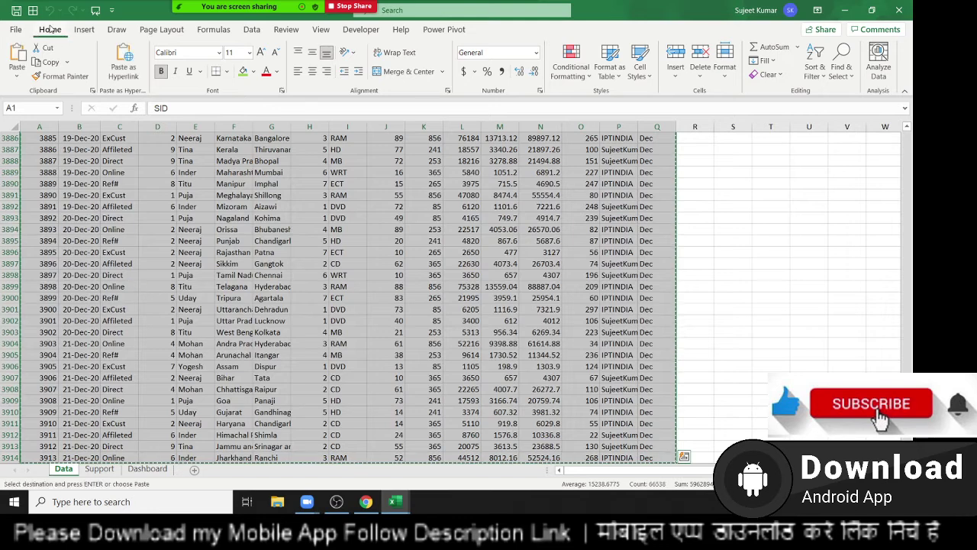
Insert a PivotTable from that range on a new sheet with Sales Mode as rows.
click(84, 29)
click(33, 73)
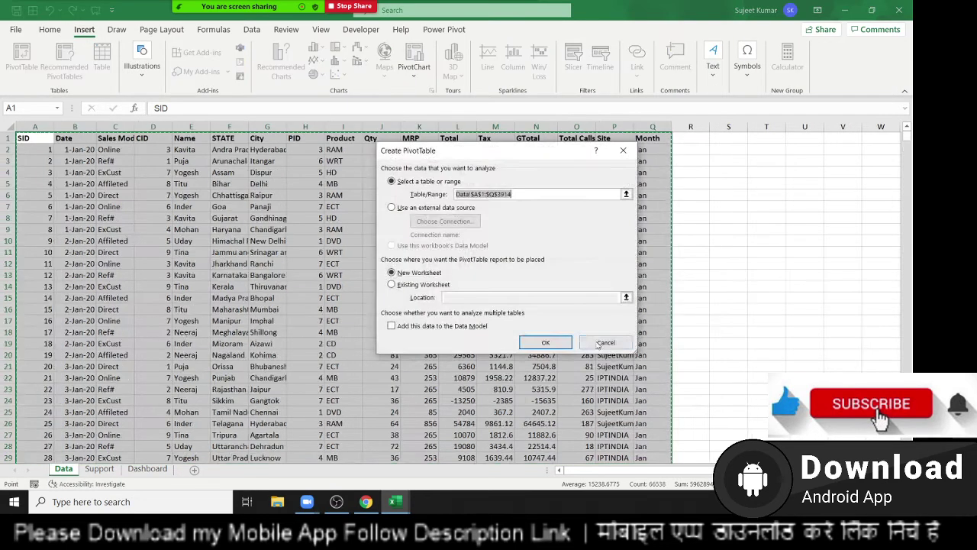
click(547, 341)
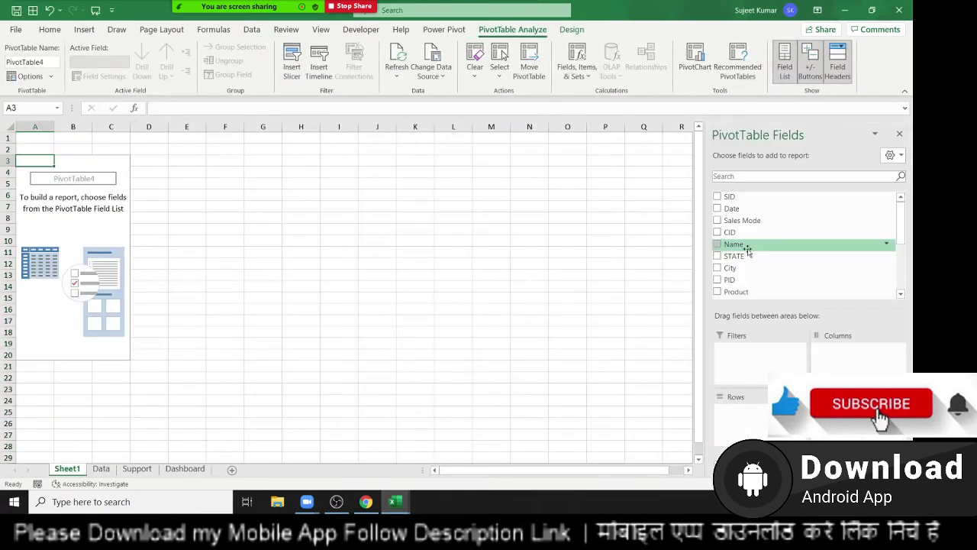
drag(742, 220, 760, 430)
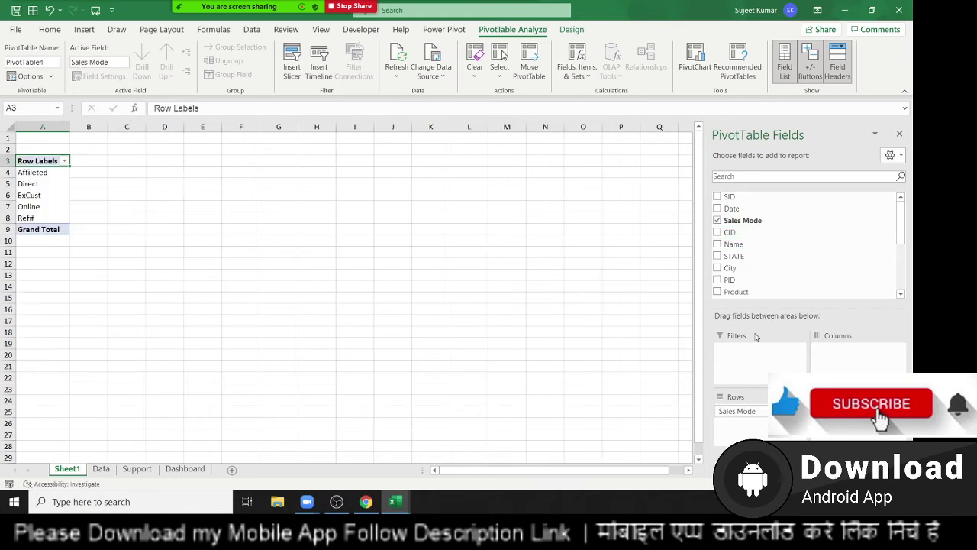
scroll(739, 268, down, 2)
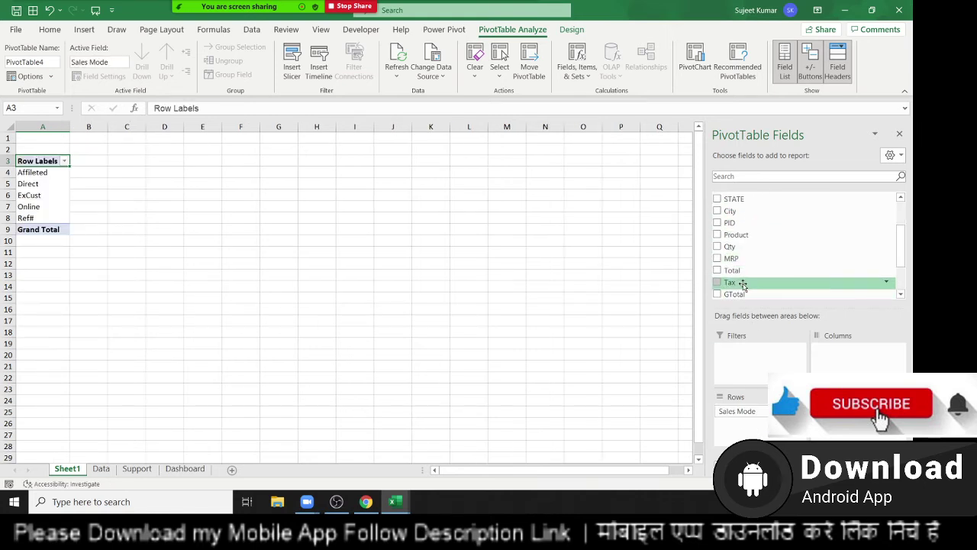
Add Qty totals, drill into the Affileted records, then delete the resulting Sheet2.
click(731, 247)
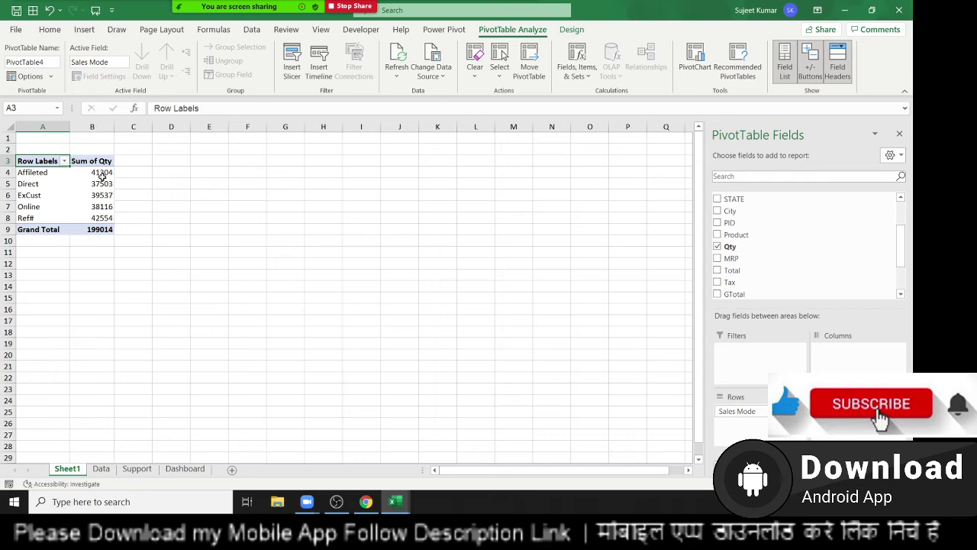
double_click(99, 173)
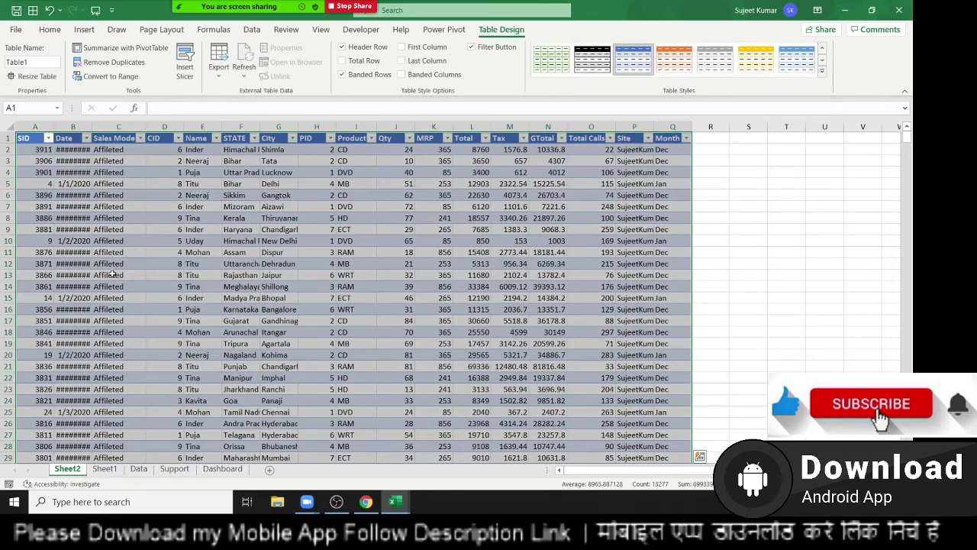
right_click(75, 468)
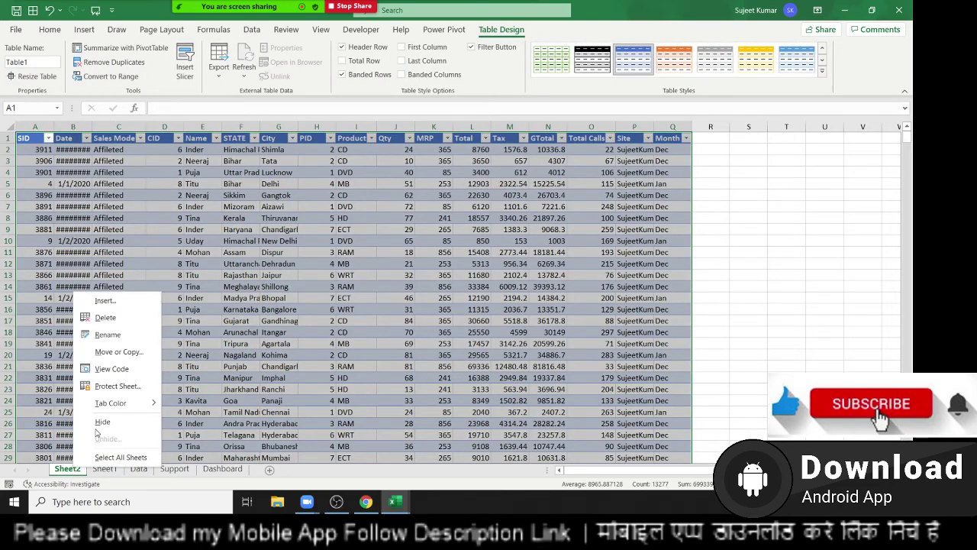
click(113, 321)
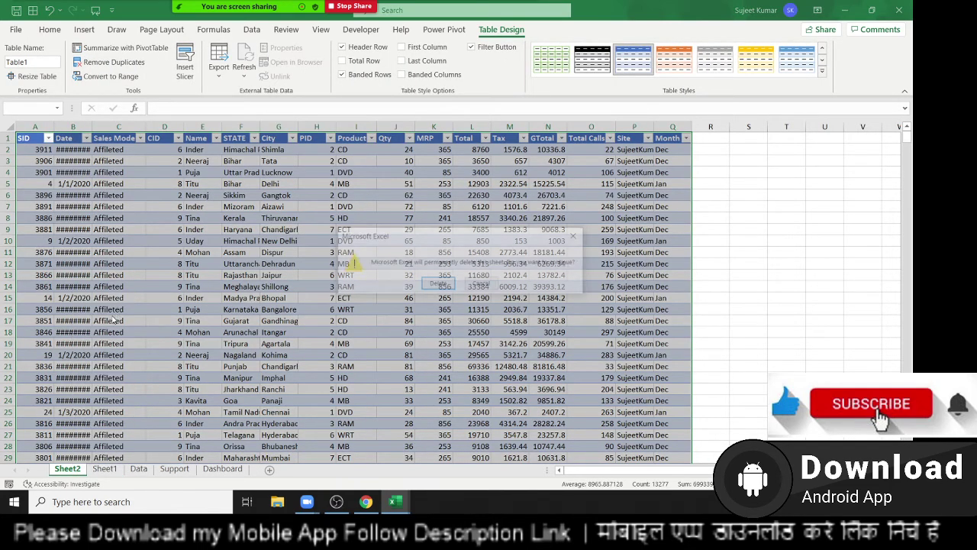
click(439, 284)
click(439, 284)
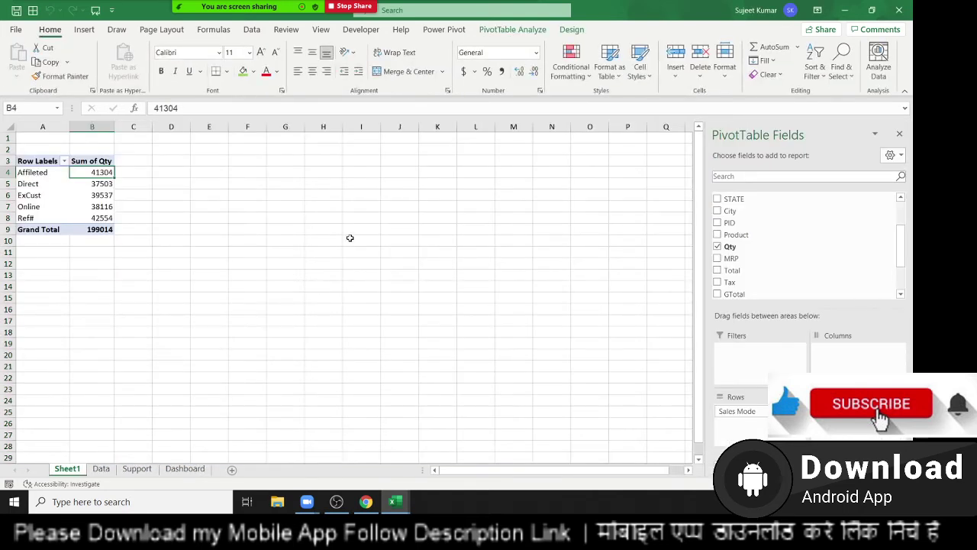
Click empty cells beside the pivot, then reselect a value inside PivotTable4.
click(380, 188)
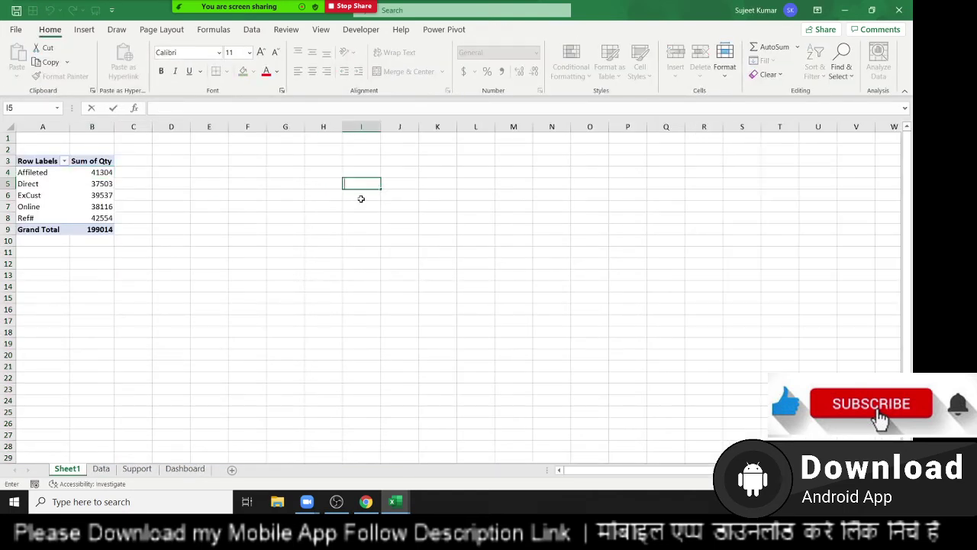
click(323, 206)
double_click(322, 206)
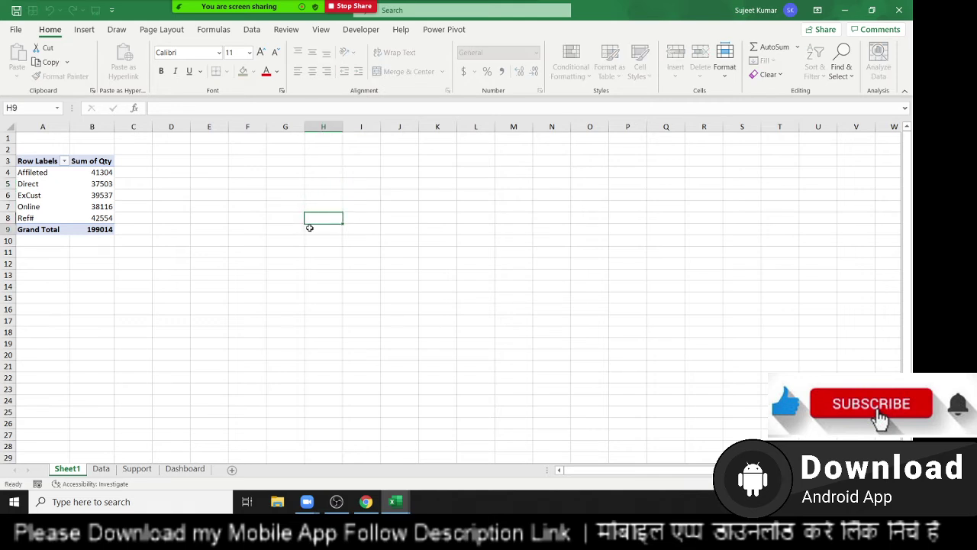
double_click(310, 227)
click(288, 239)
click(284, 219)
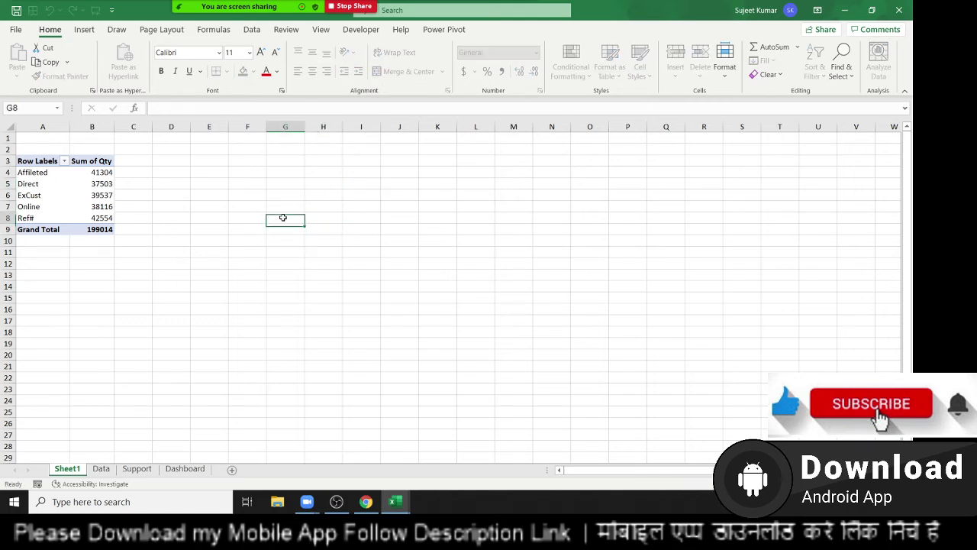
click(280, 196)
click(284, 238)
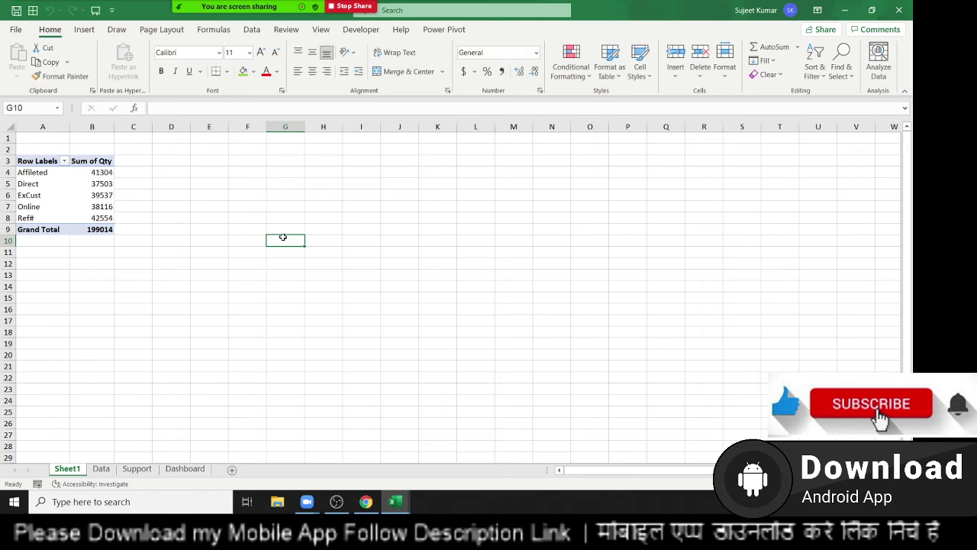
click(97, 191)
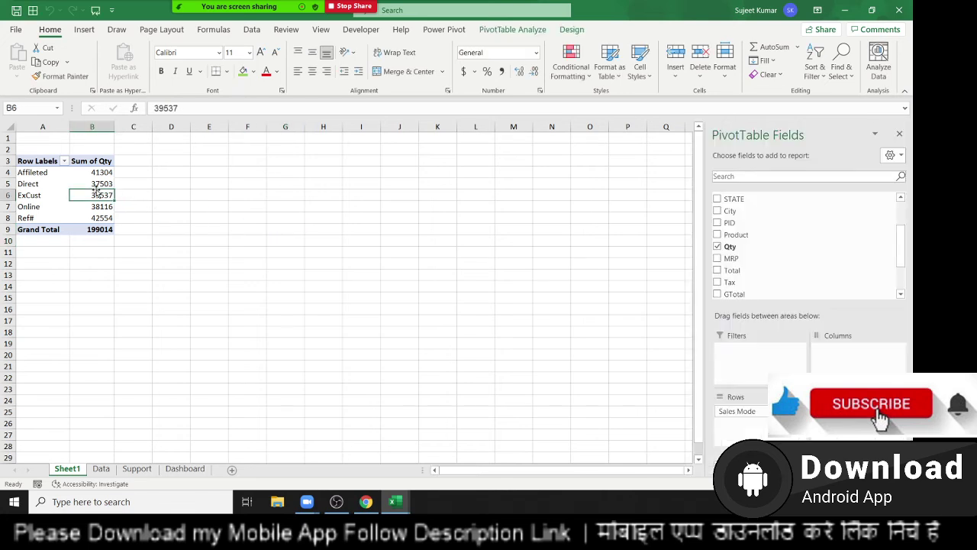
right_click(96, 195)
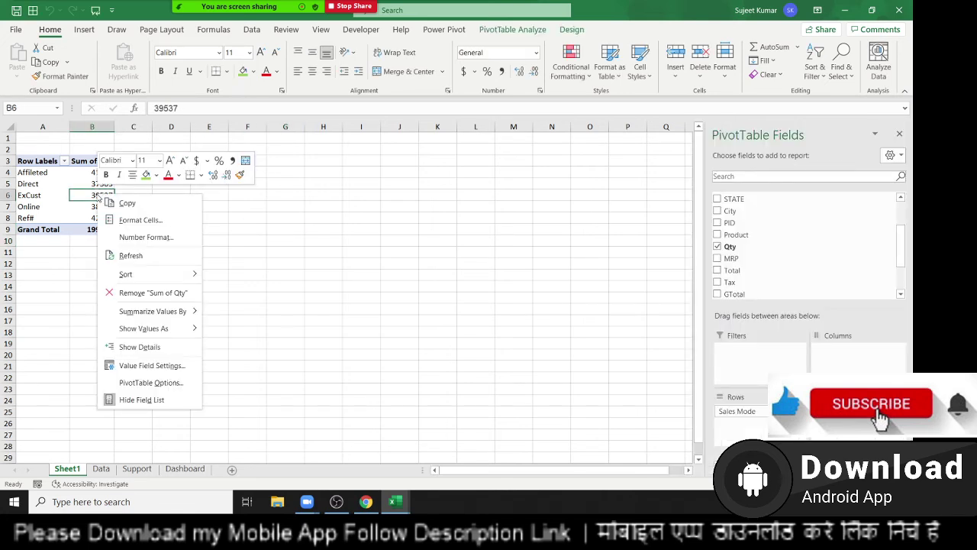
click(155, 384)
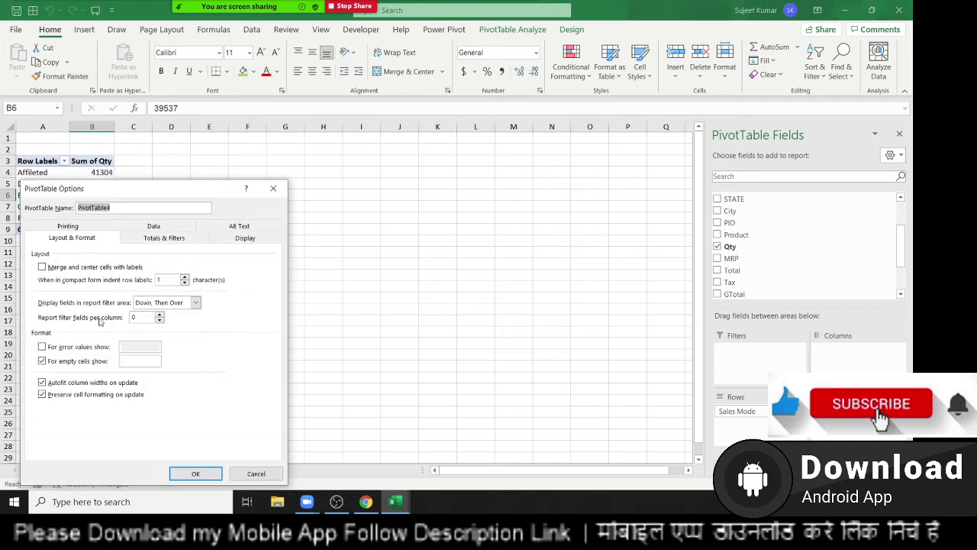
drag(172, 188, 408, 155)
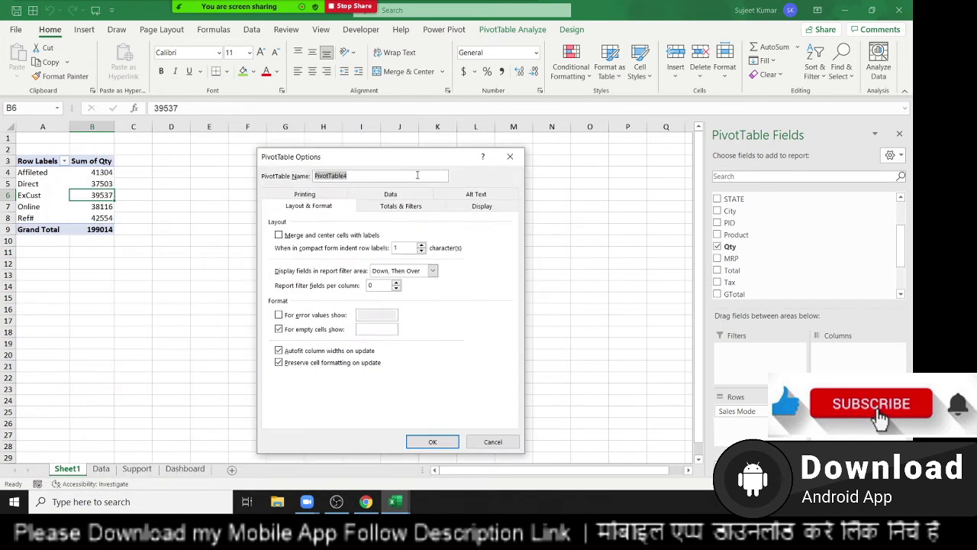
click(409, 195)
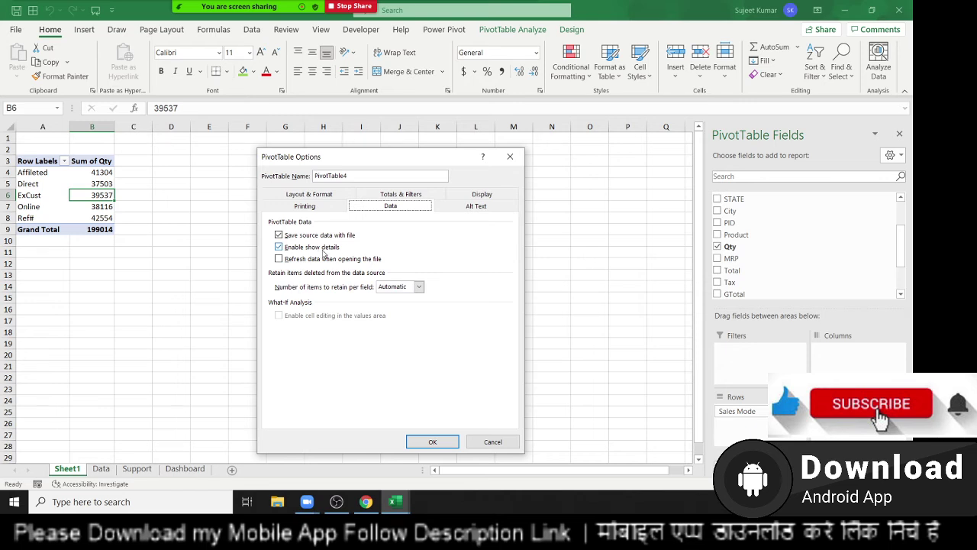
click(431, 441)
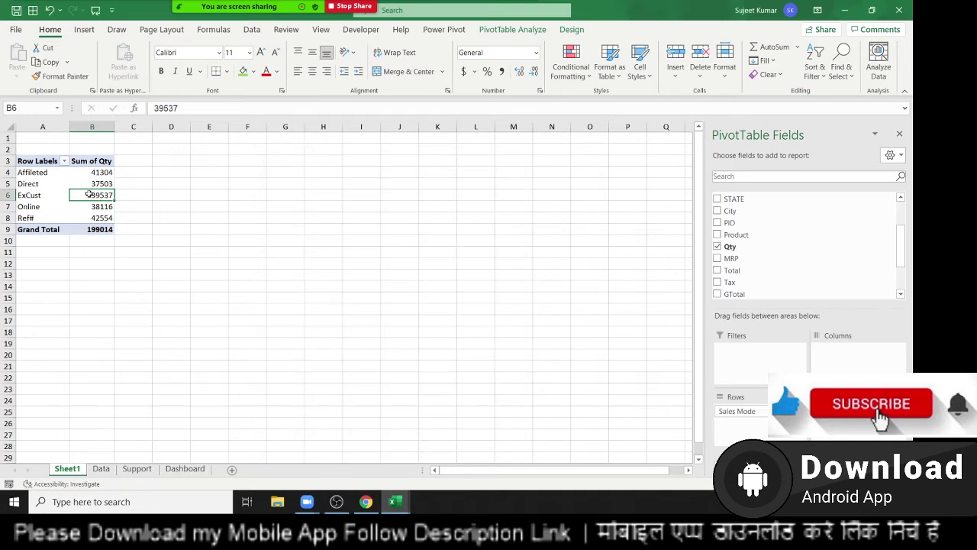
Rename the Sum of Qty header in B3 to Qty.
click(91, 163)
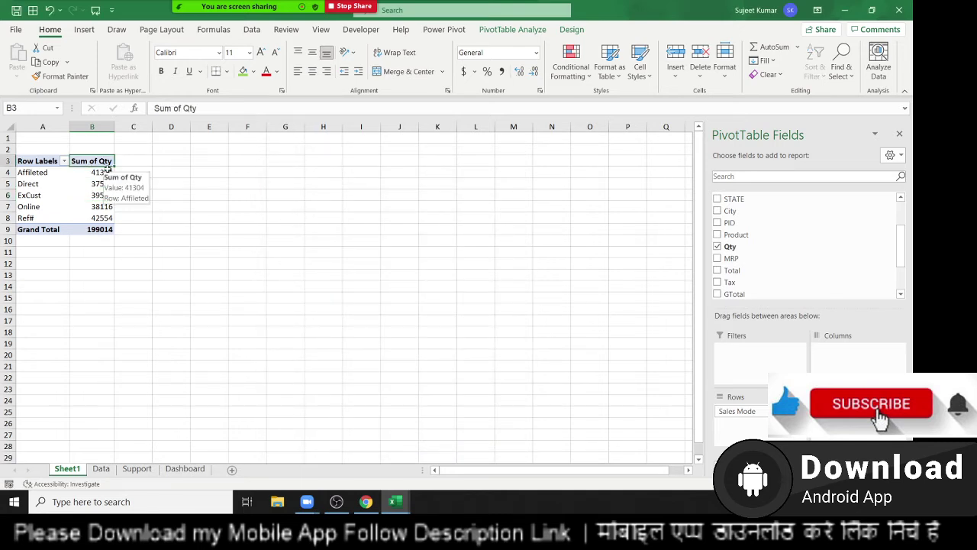
text(Q)
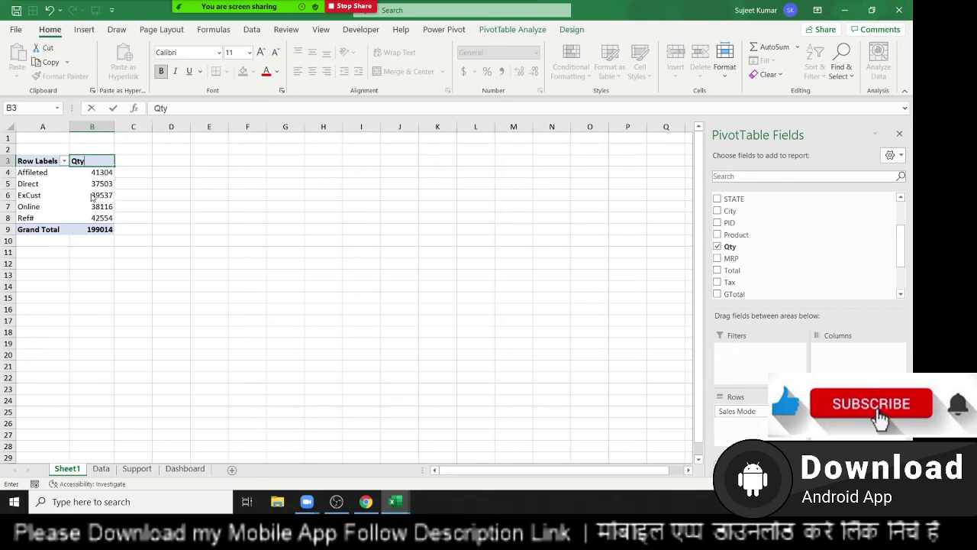
key(Return)
key(Return)
key(Escape)
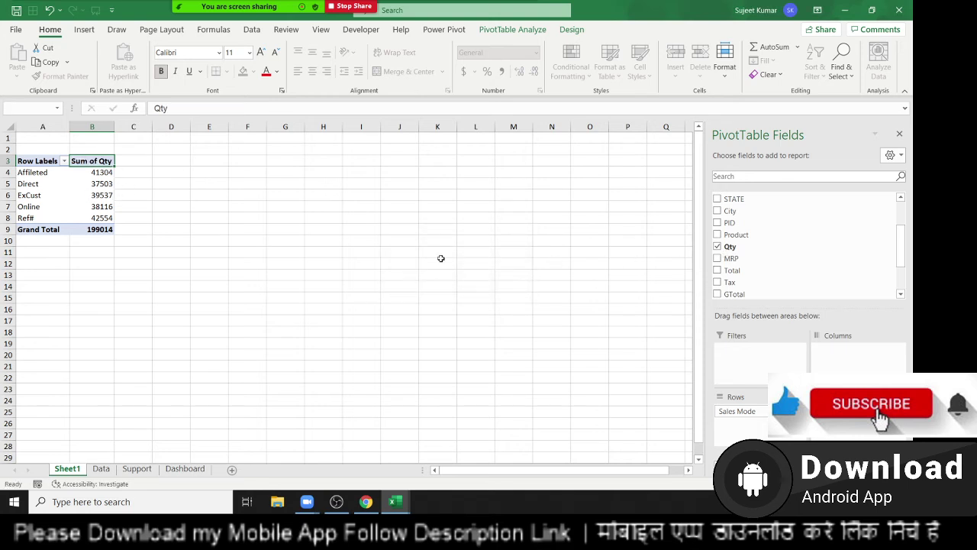
text(Qty)
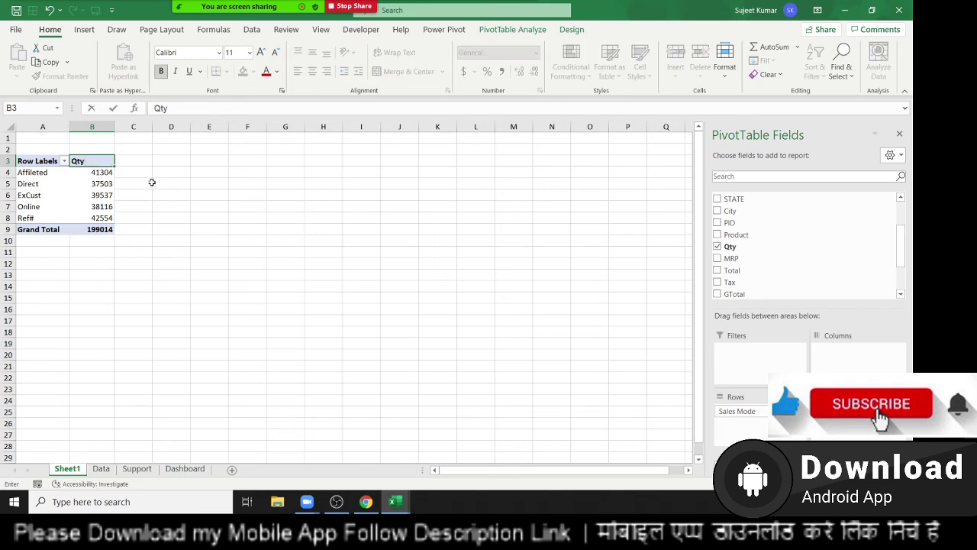
key(Return)
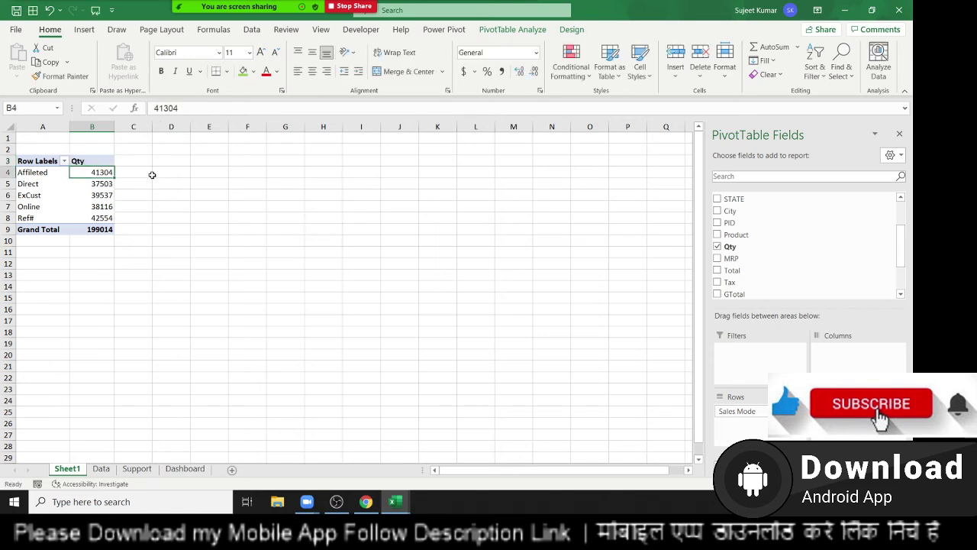
Refresh the pivot table and reselect the Qty header cell.
right_click(89, 193)
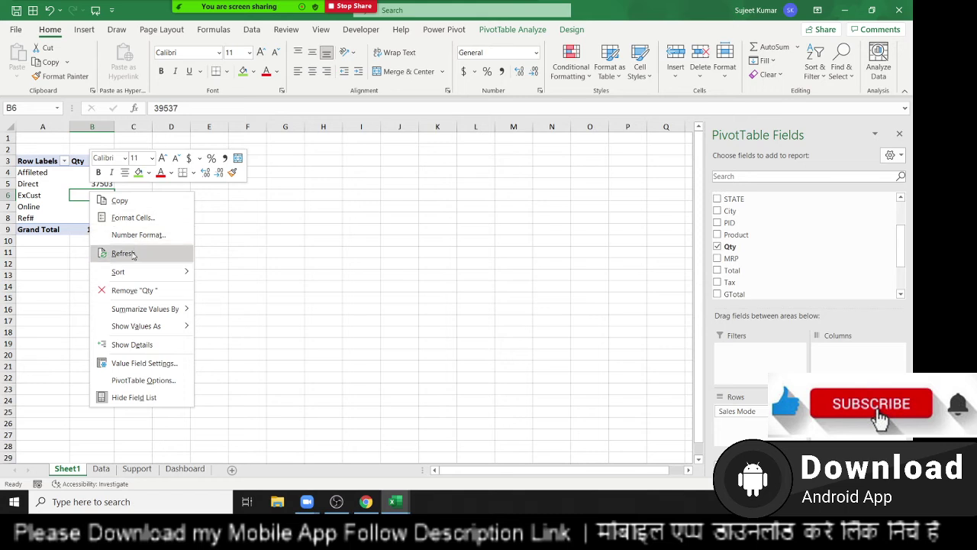
click(133, 254)
click(93, 164)
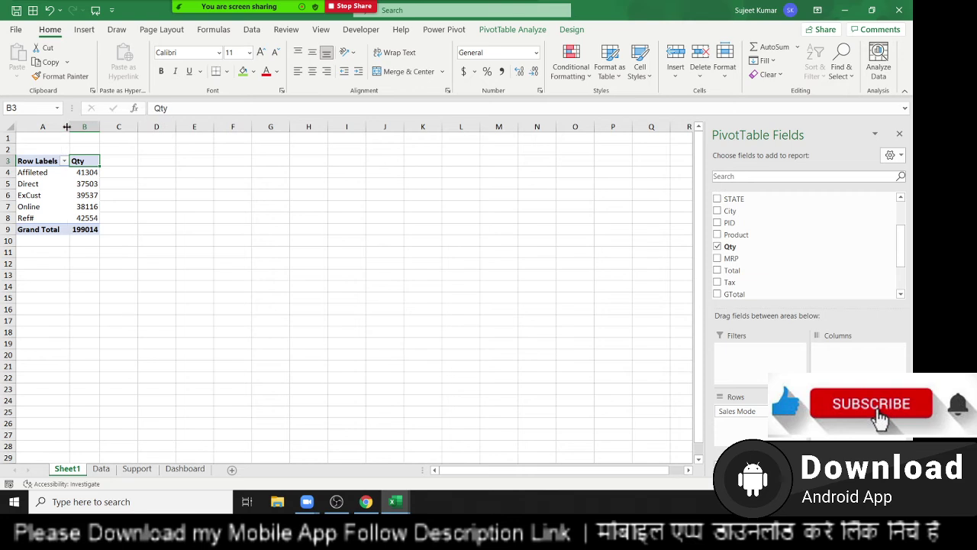
right_click(87, 195)
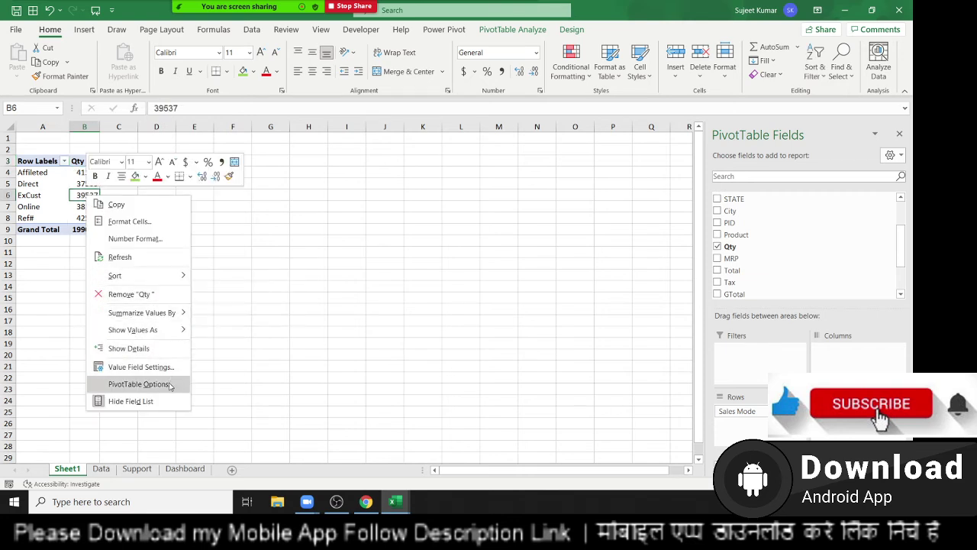
click(170, 385)
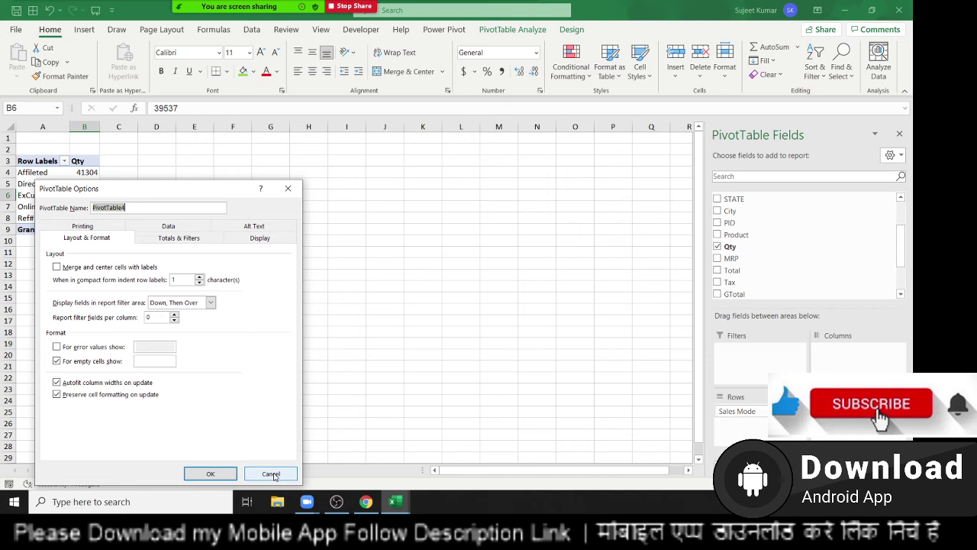
click(273, 475)
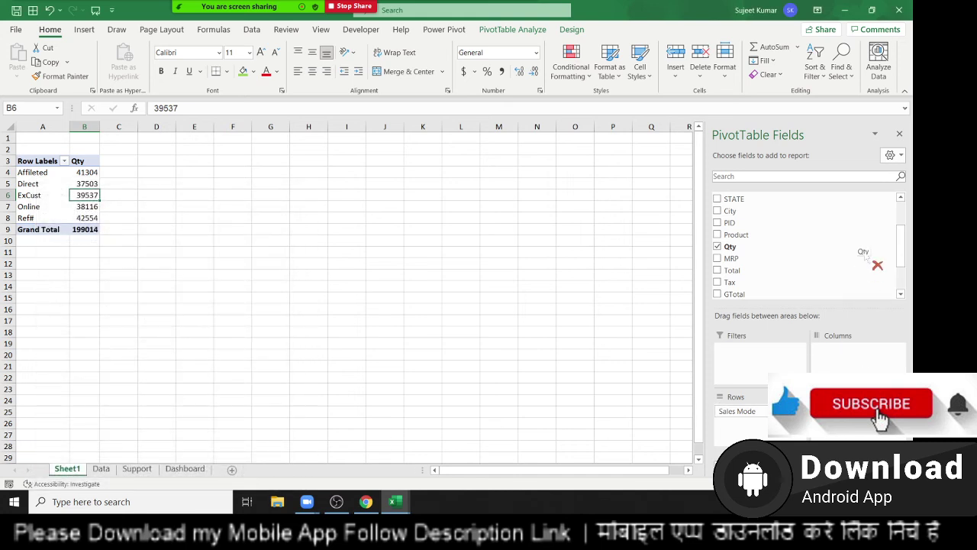
Remove Qty, put STATE in Columns, and add Qty back as summed values.
drag(840, 411, 875, 262)
scroll(781, 275, up, 3)
scroll(765, 269, up, 2)
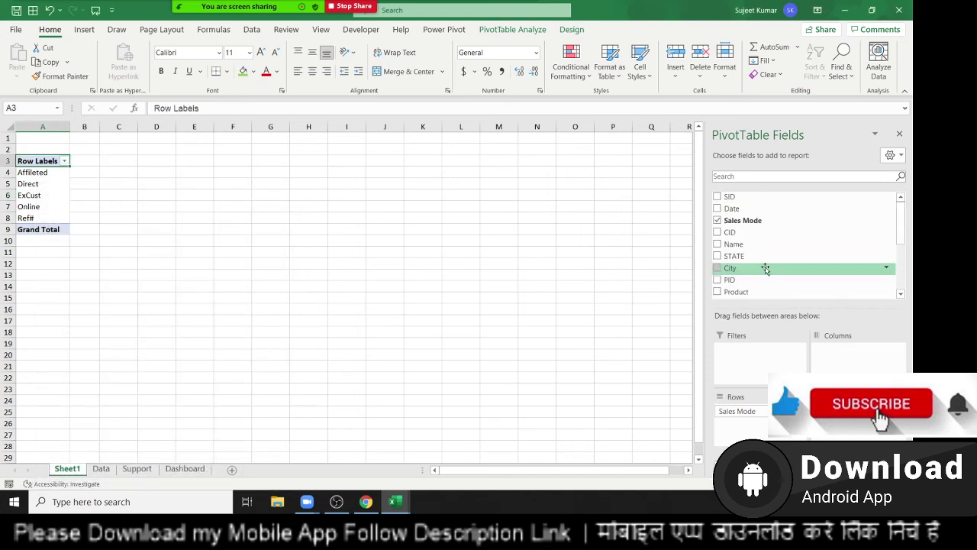
drag(752, 256, 876, 367)
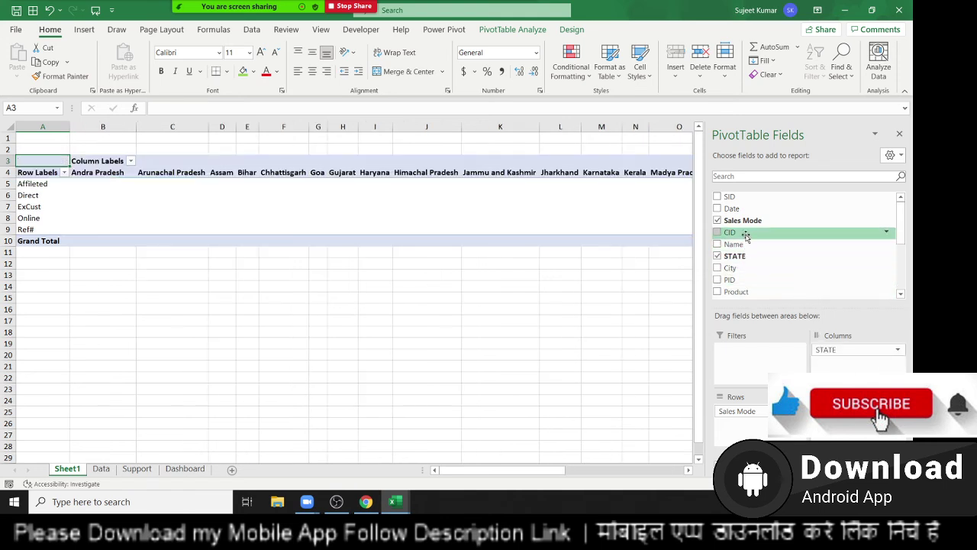
scroll(746, 245, down, 2)
scroll(744, 244, down, 2)
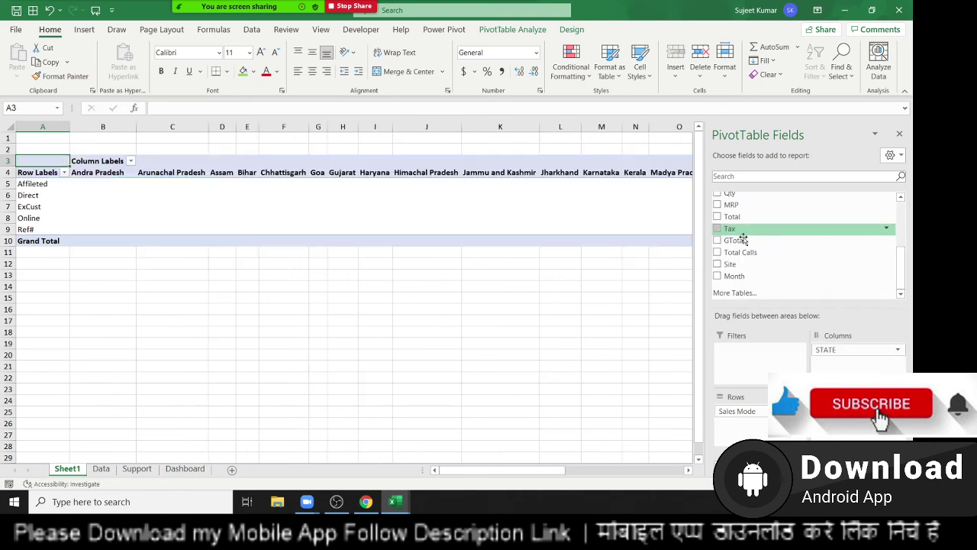
click(731, 222)
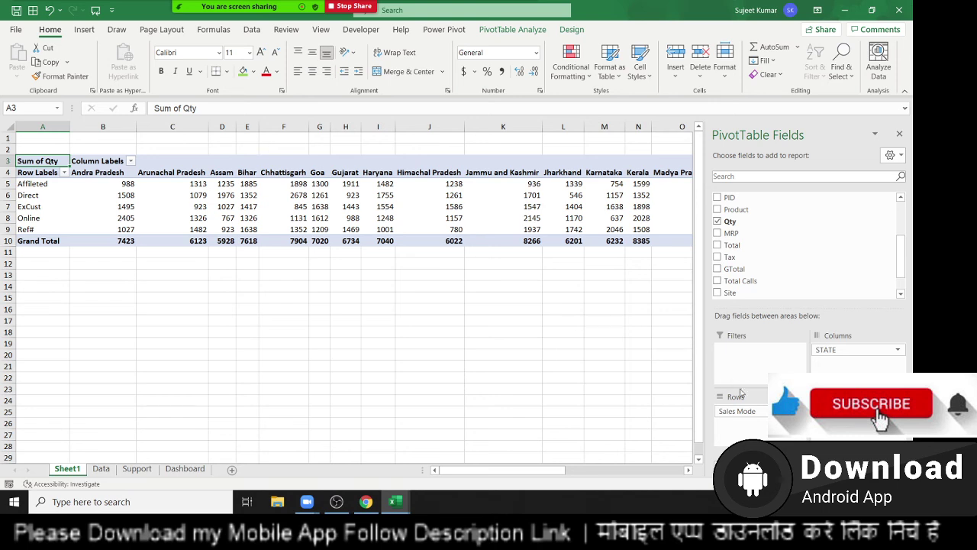
Replace Sales Mode with Product in Rows and select the blank cells C6:C8.
drag(760, 413, 756, 262)
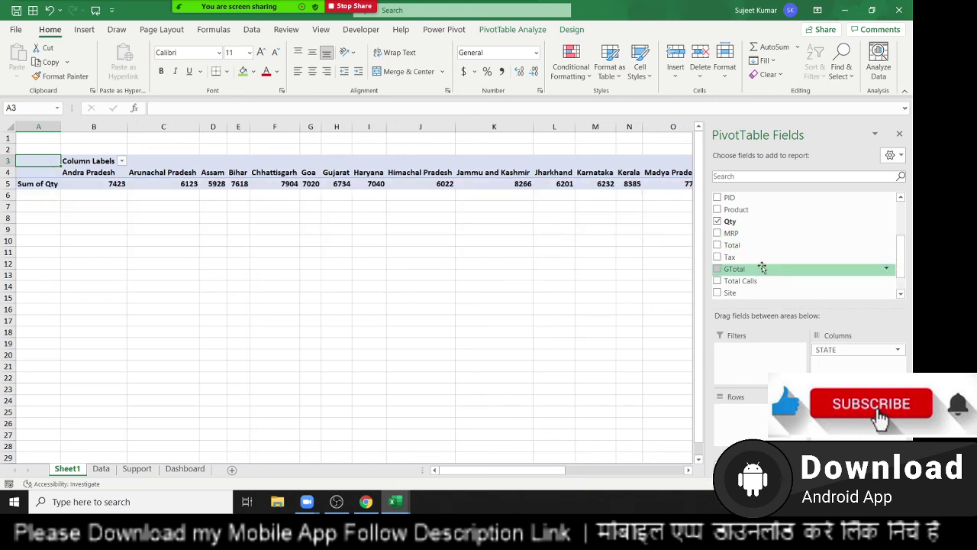
scroll(760, 263, up, 2)
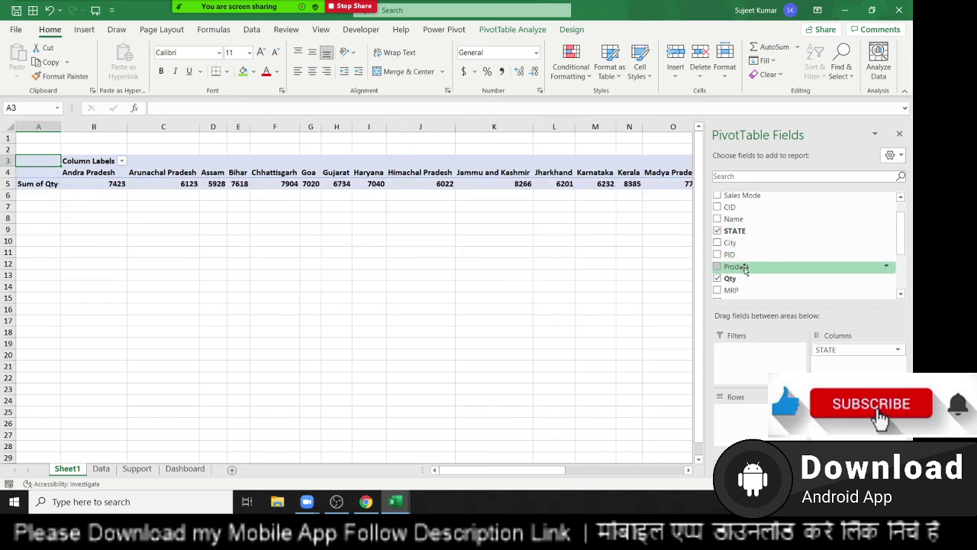
drag(747, 266, 764, 426)
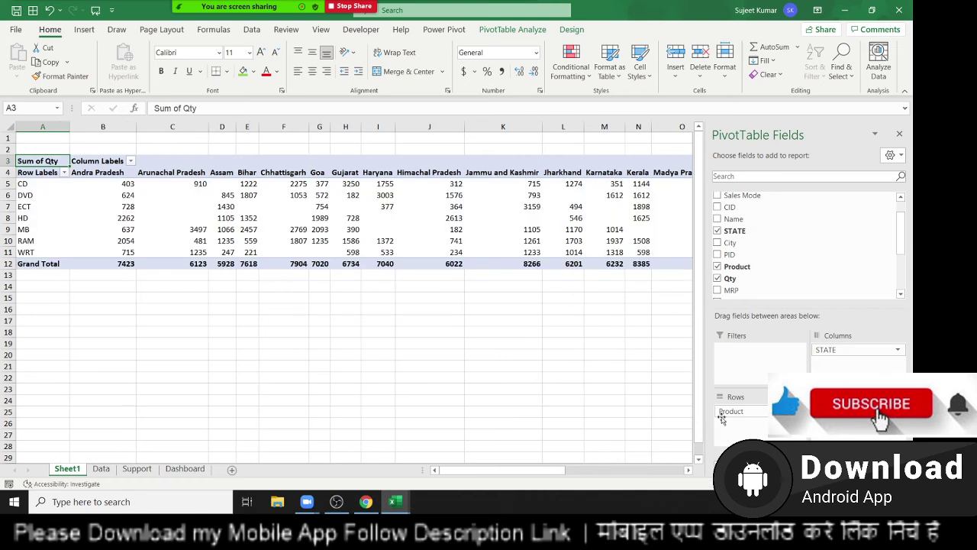
click(429, 309)
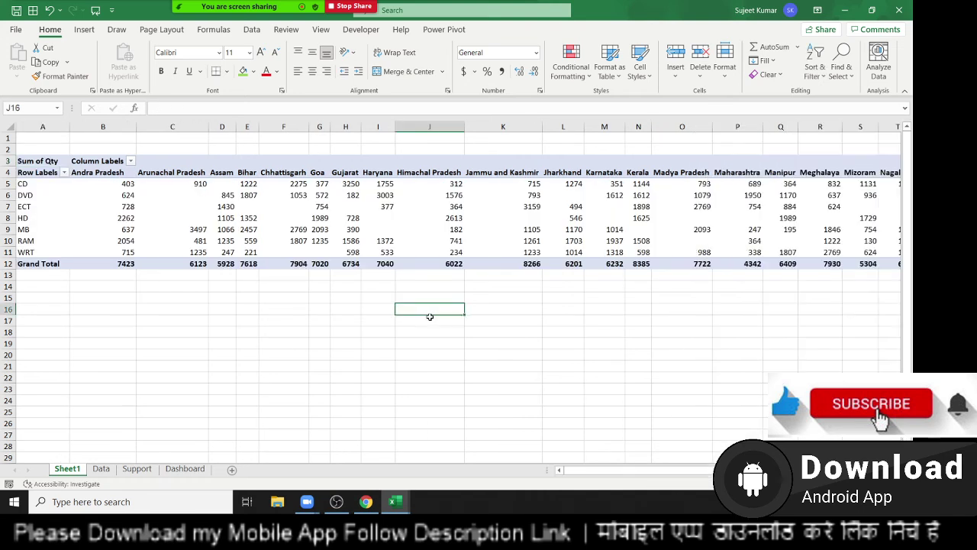
click(194, 212)
drag(197, 196, 205, 220)
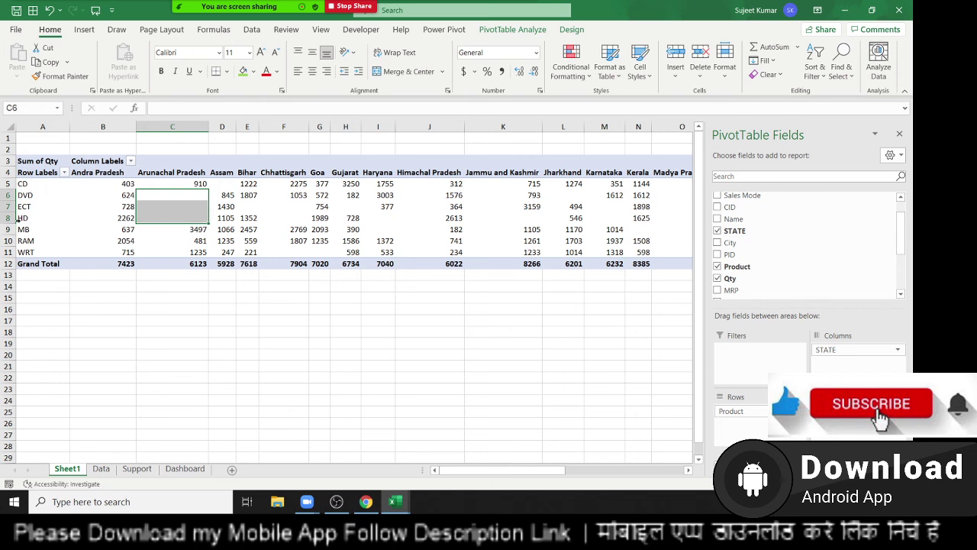
Set PivotTable Options so empty cells show 0.
drag(382, 227, 360, 216)
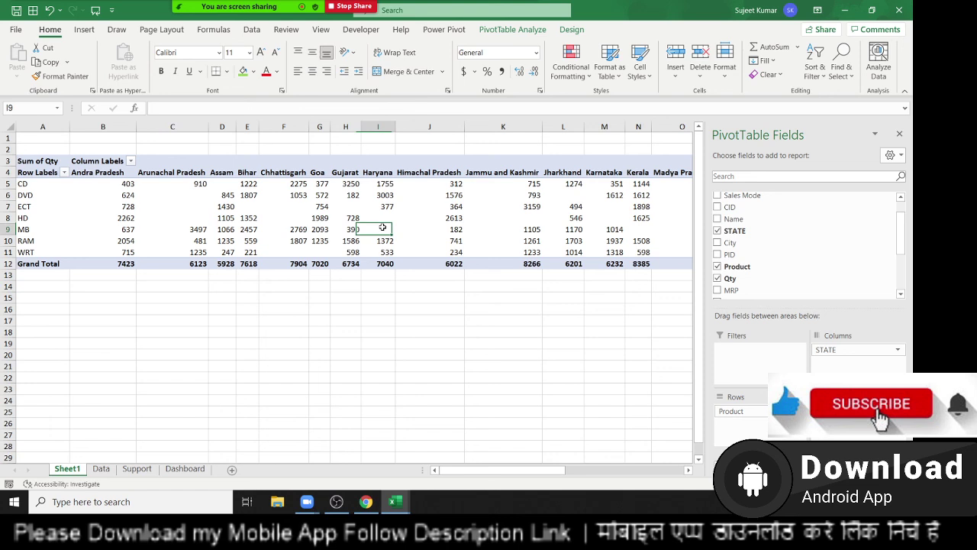
click(307, 217)
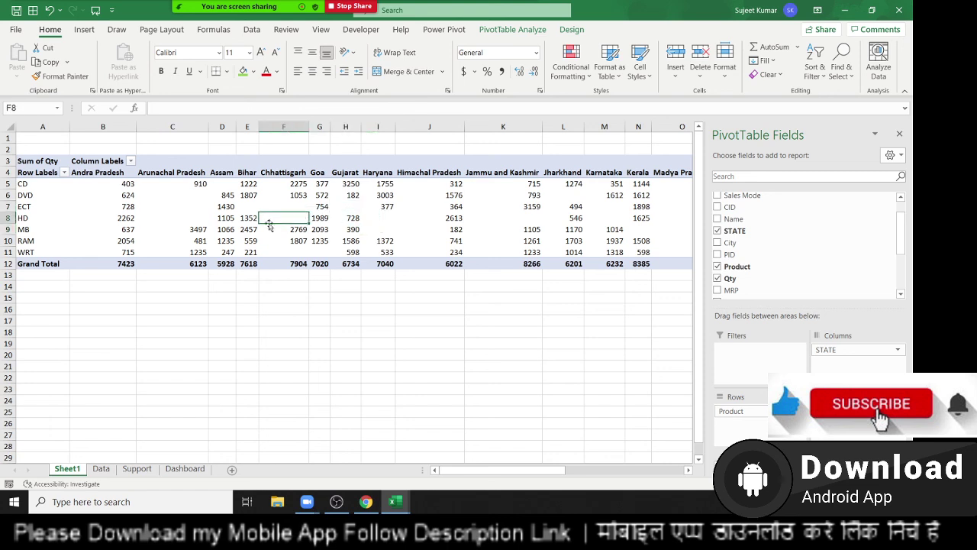
right_click(187, 207)
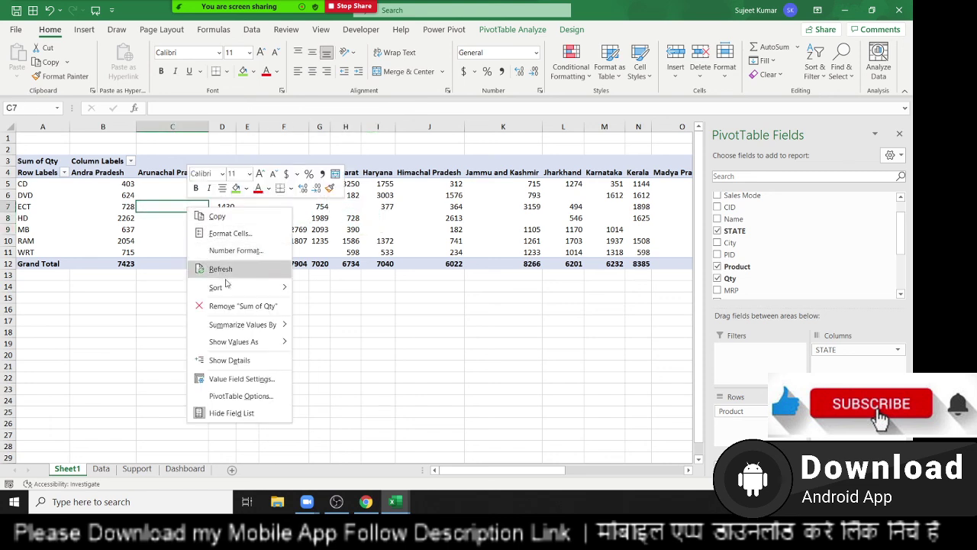
click(240, 397)
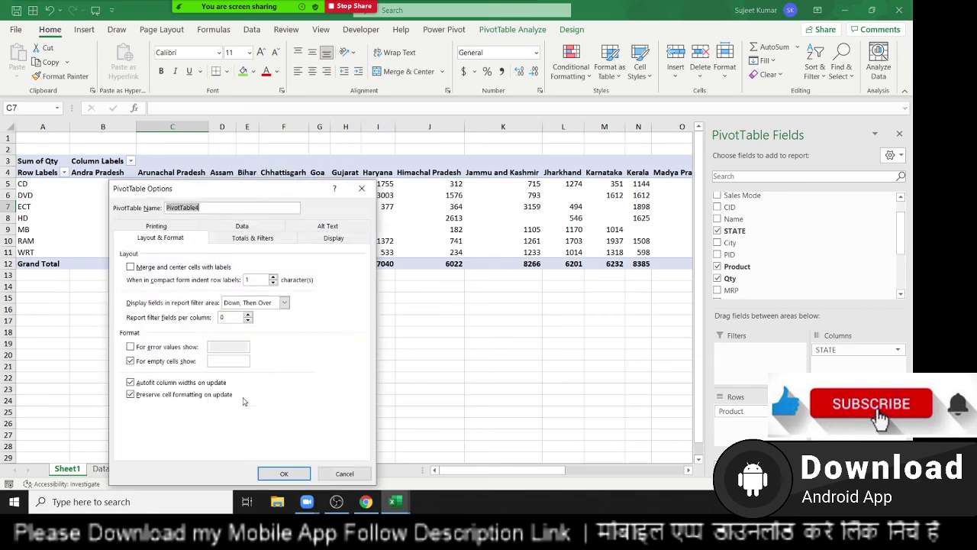
click(226, 359)
text(0)
click(283, 472)
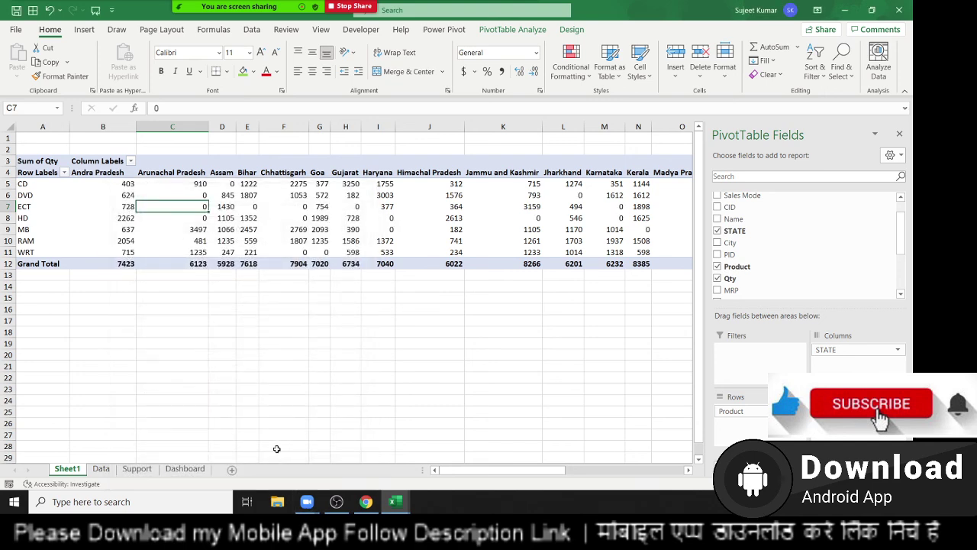
Check formerly blank cells now show 0, including Karnataka's MB, then close DataP.xlsm.
click(311, 419)
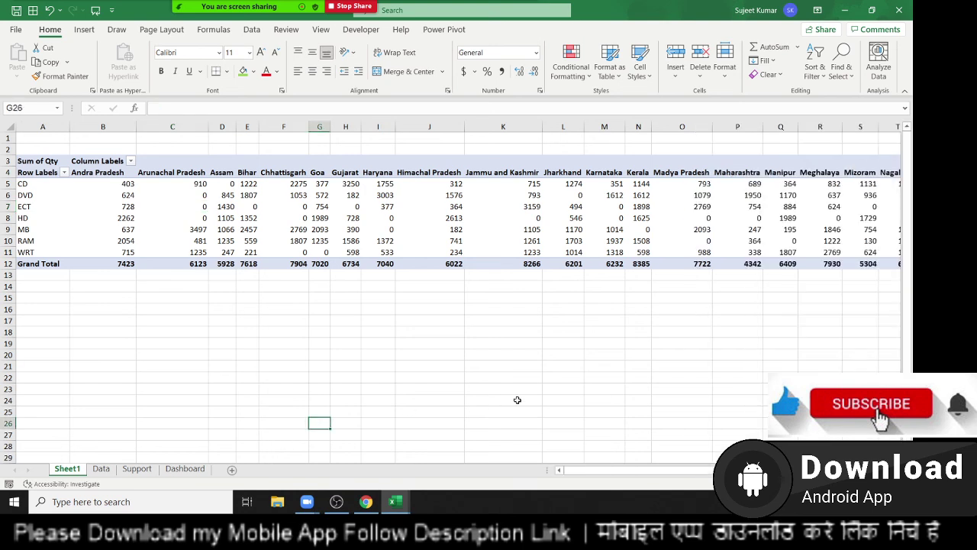
click(427, 229)
click(528, 218)
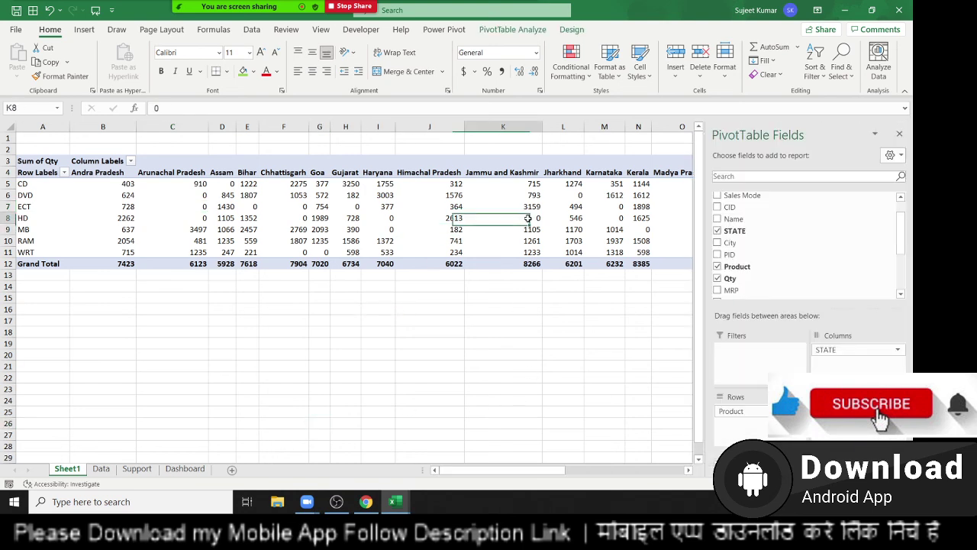
click(572, 217)
click(578, 196)
click(607, 206)
click(610, 229)
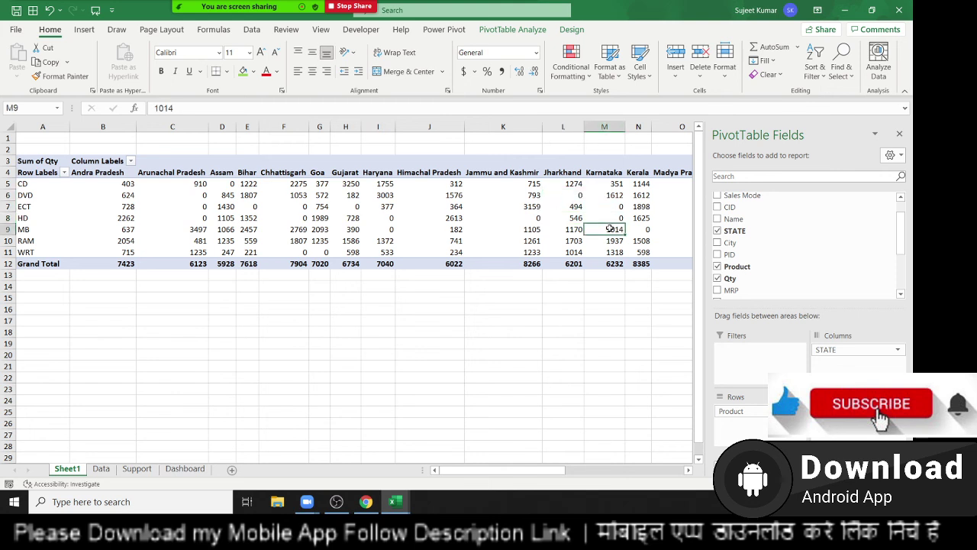
click(900, 11)
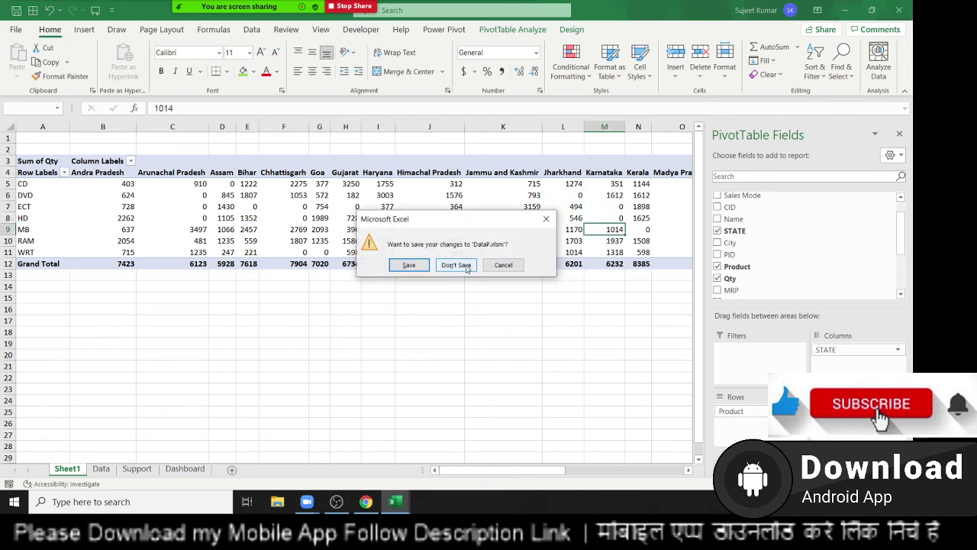
Choose Don't Save to discard DataP.xlsm changes.
click(467, 267)
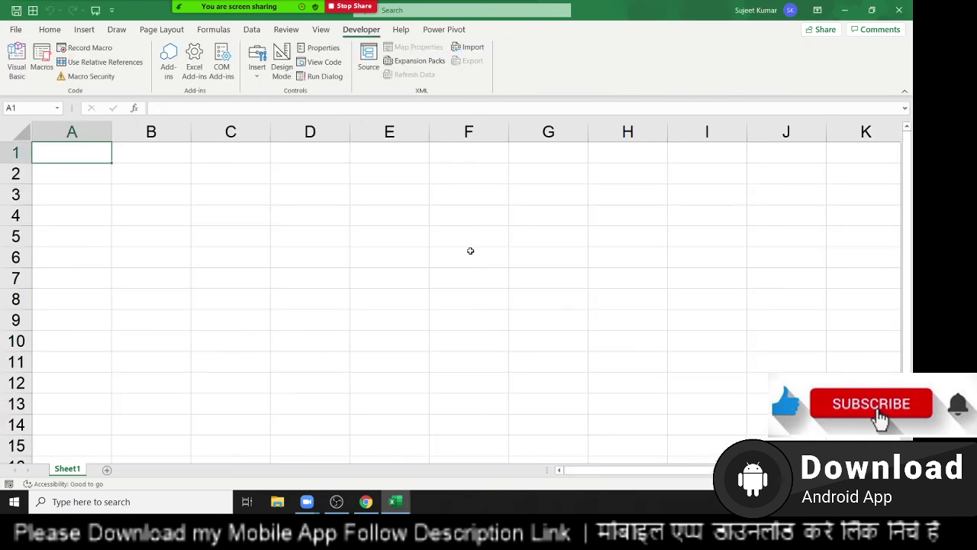